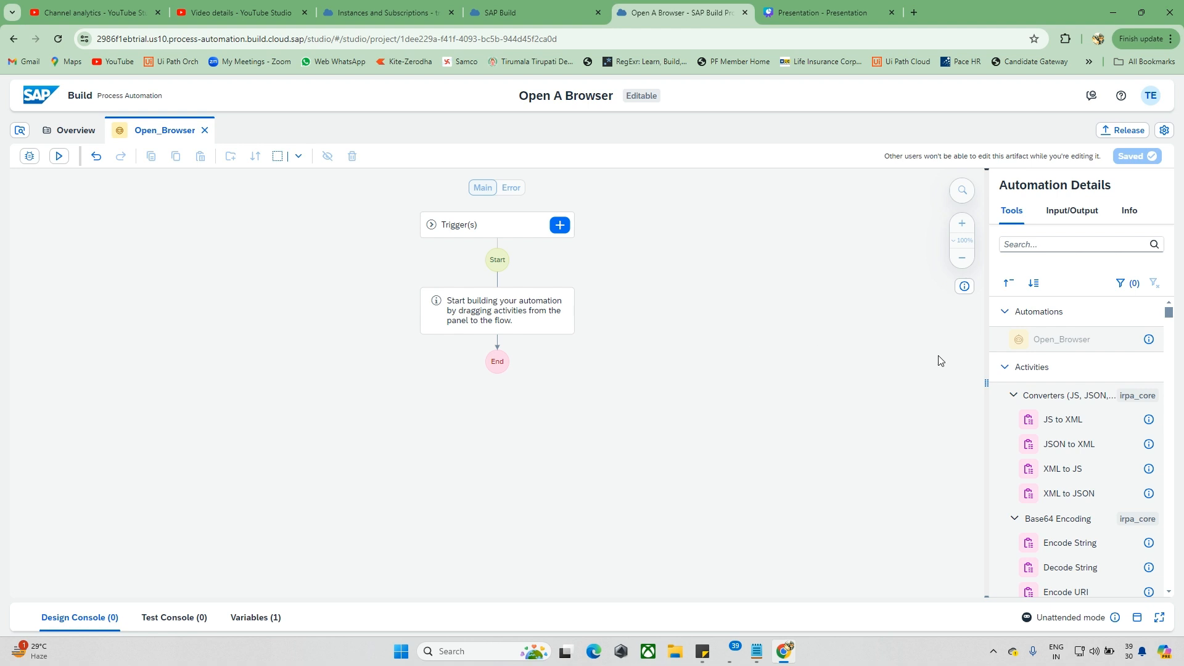
Search the tools for "start" and add the Start Web Page activity to the flow between Start and End
{"action": "left_click", "coordinate": [1038, 247]}
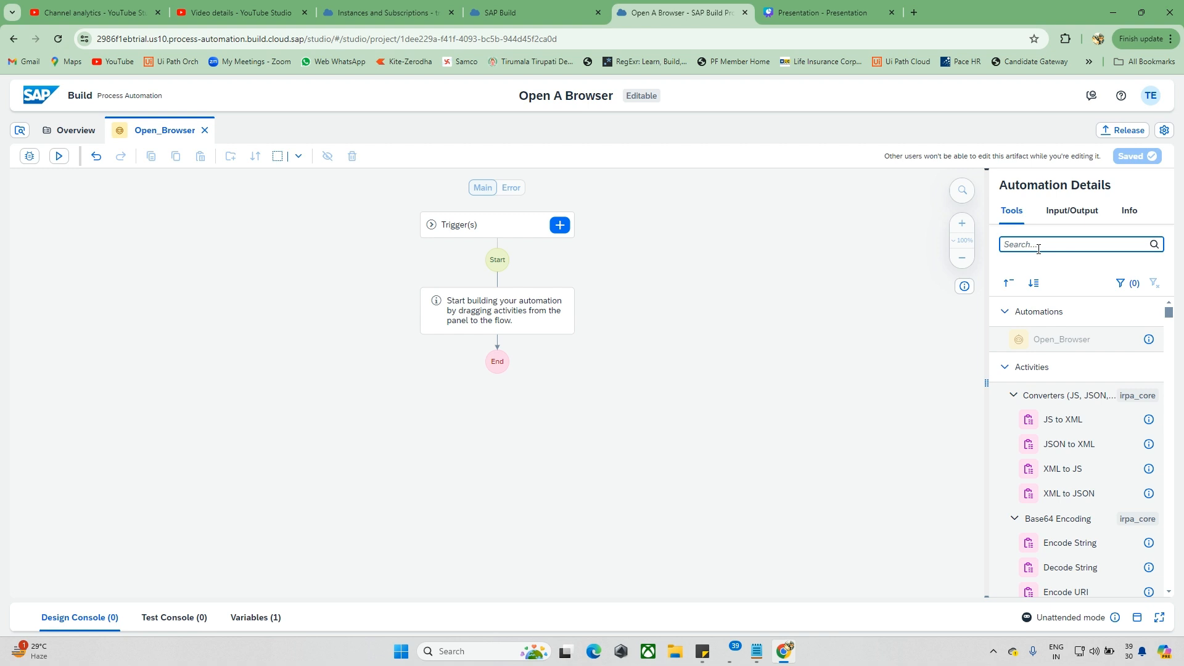
{"action": "type", "text": "start"}
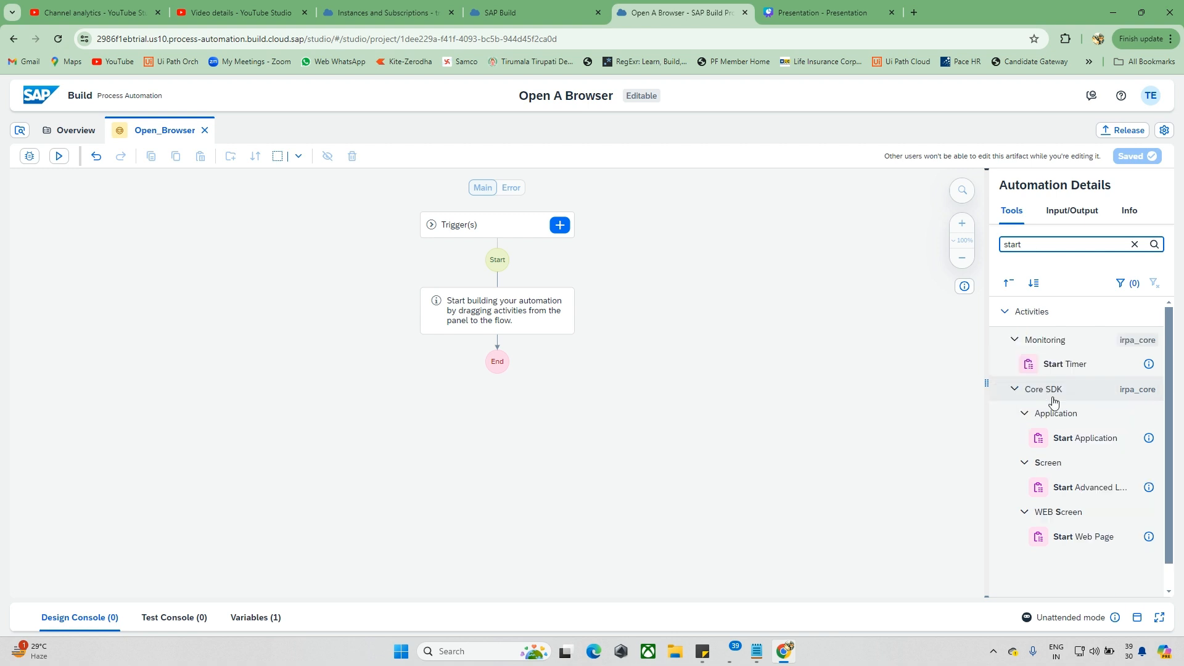
{"action": "scroll", "coordinate": [1053, 426], "scroll_direction": "down", "scroll_amount": 1}
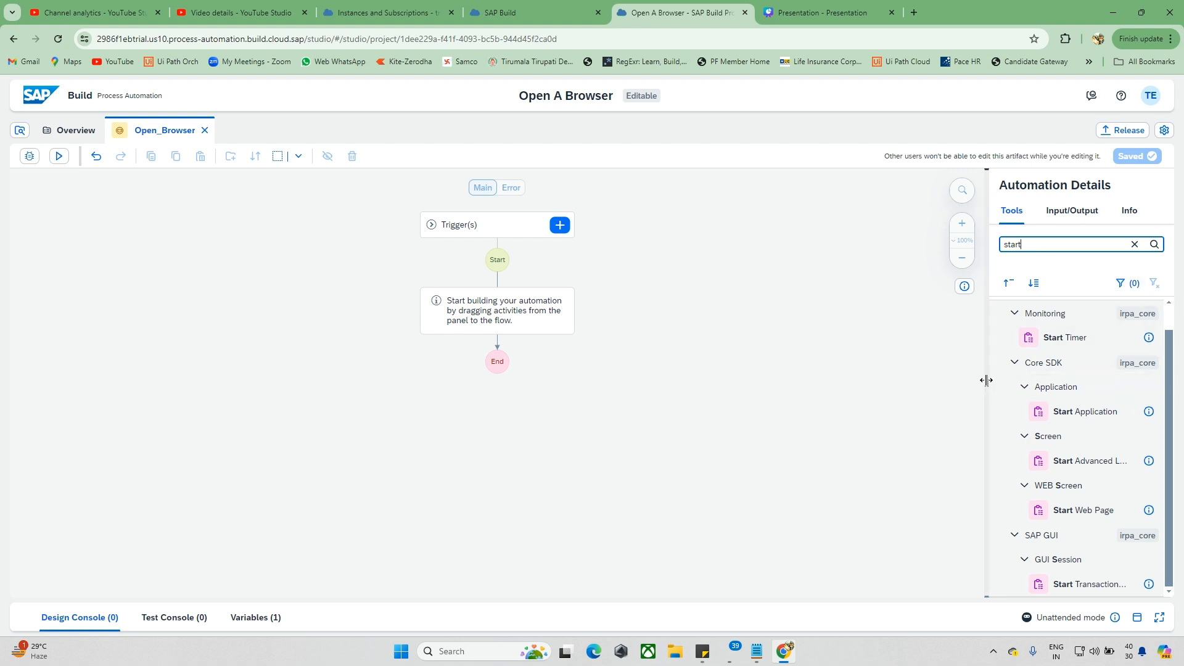
{"action": "left_click_drag", "start_coordinate": [987, 384], "coordinate": [732, 395]}
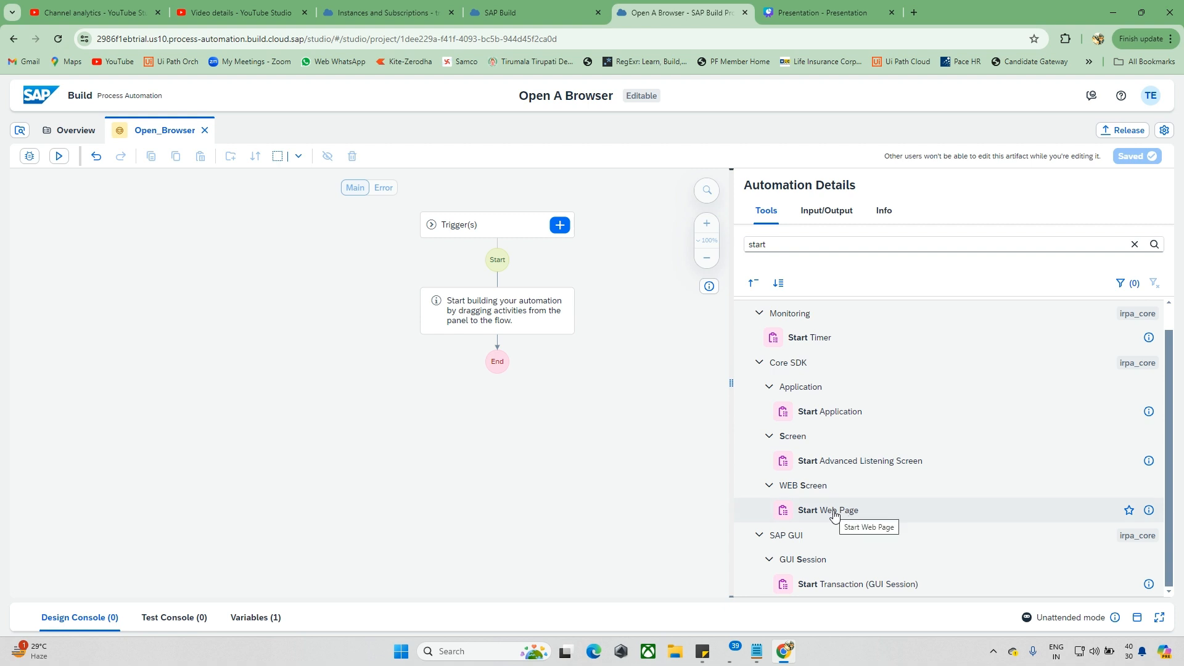
{"action": "left_click_drag", "start_coordinate": [835, 510], "coordinate": [505, 341]}
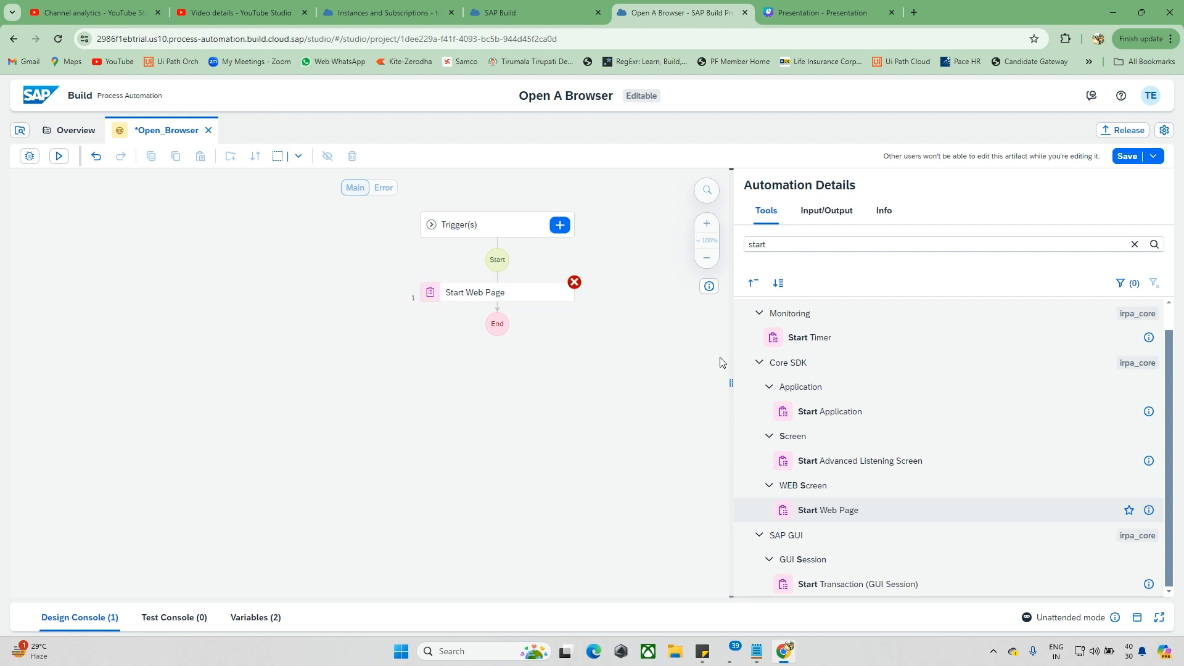
Read the Start Web Page activity's description and search the tools for "web pages"
{"action": "left_click", "coordinate": [1147, 512]}
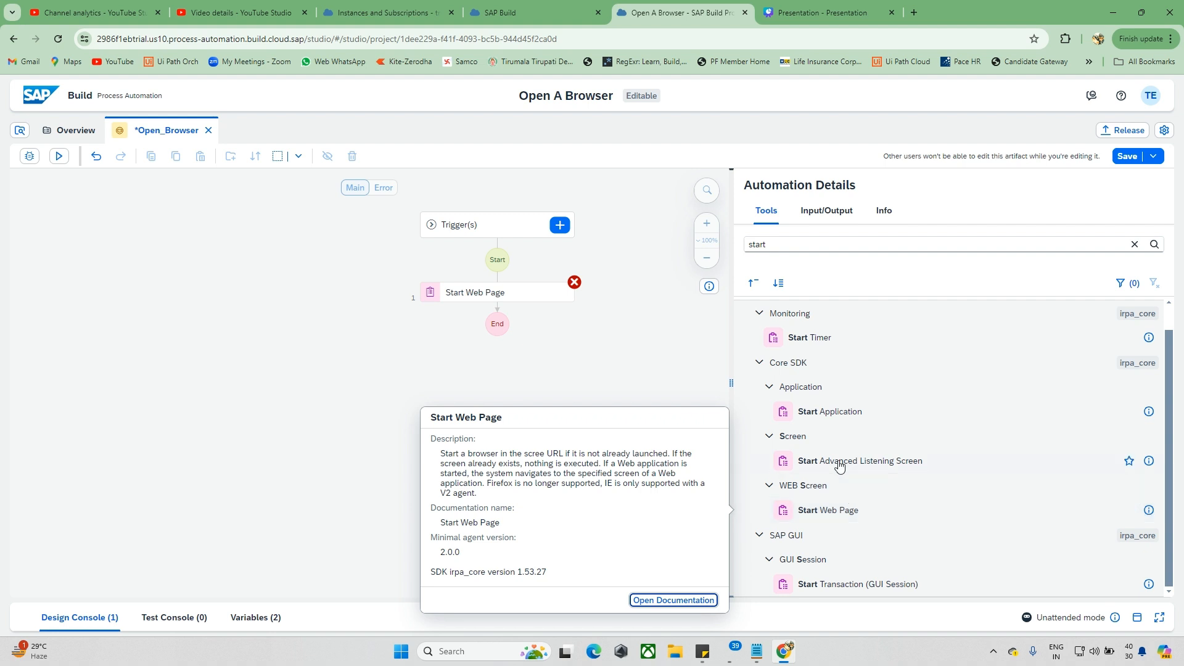
{"action": "left_click", "coordinate": [441, 453]}
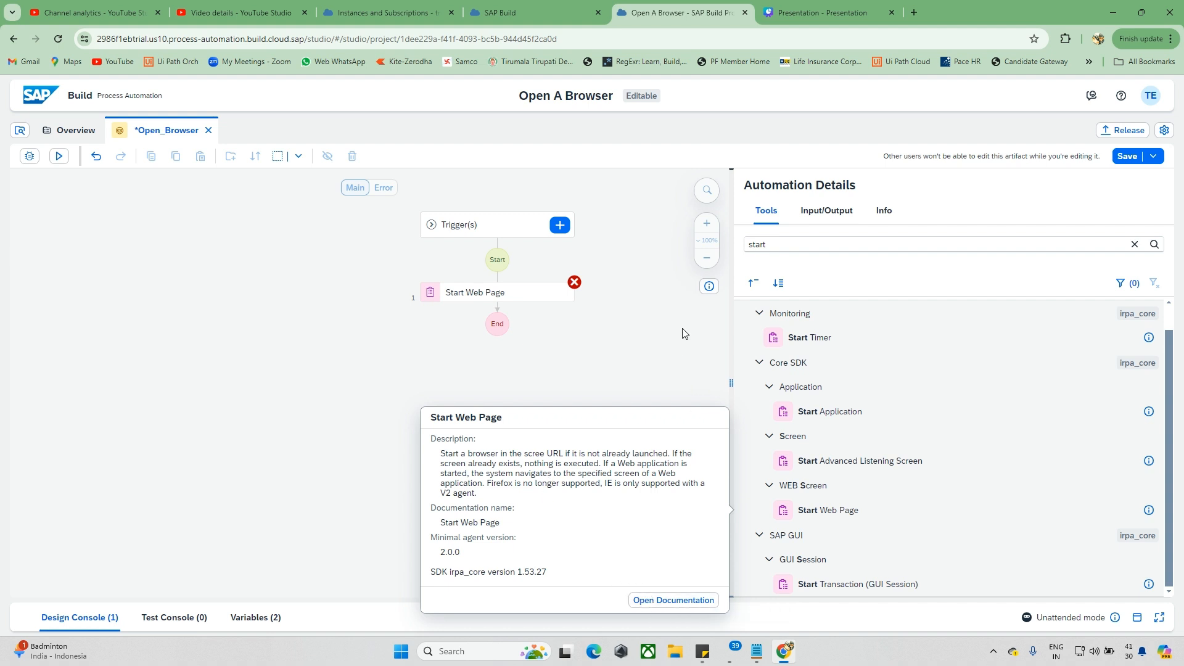
{"action": "left_click", "coordinate": [796, 246]}
{"action": "key", "text": "ctrl+a"}
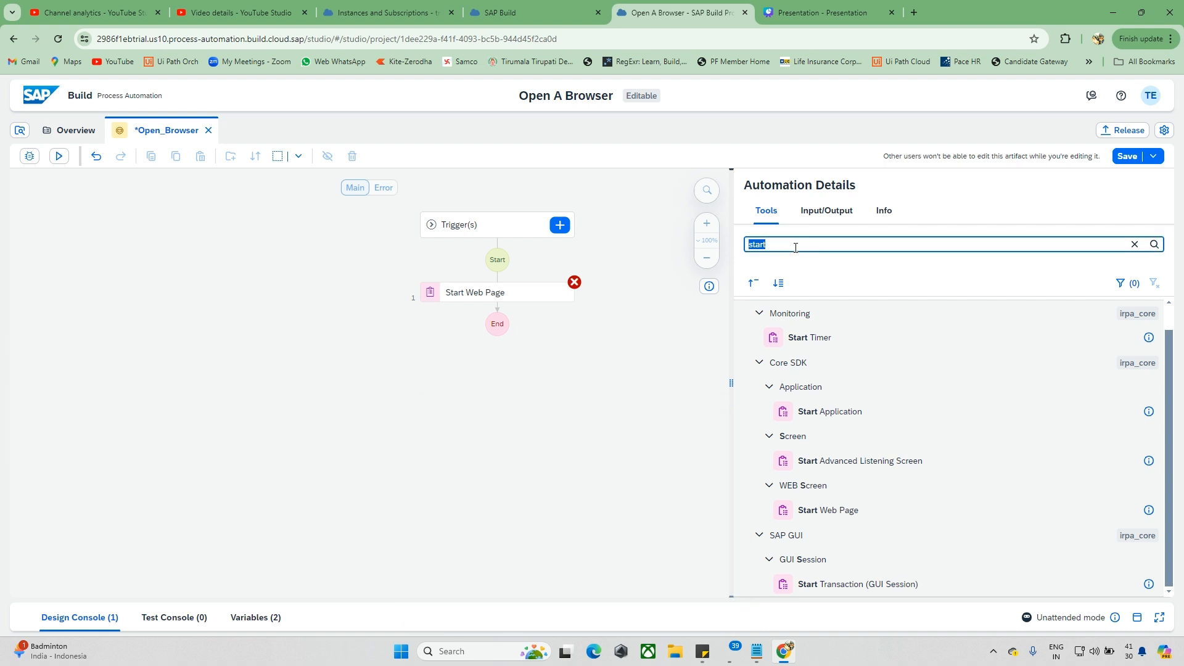
{"action": "key", "text": "BackSpace"}
{"action": "type", "text": "web"}
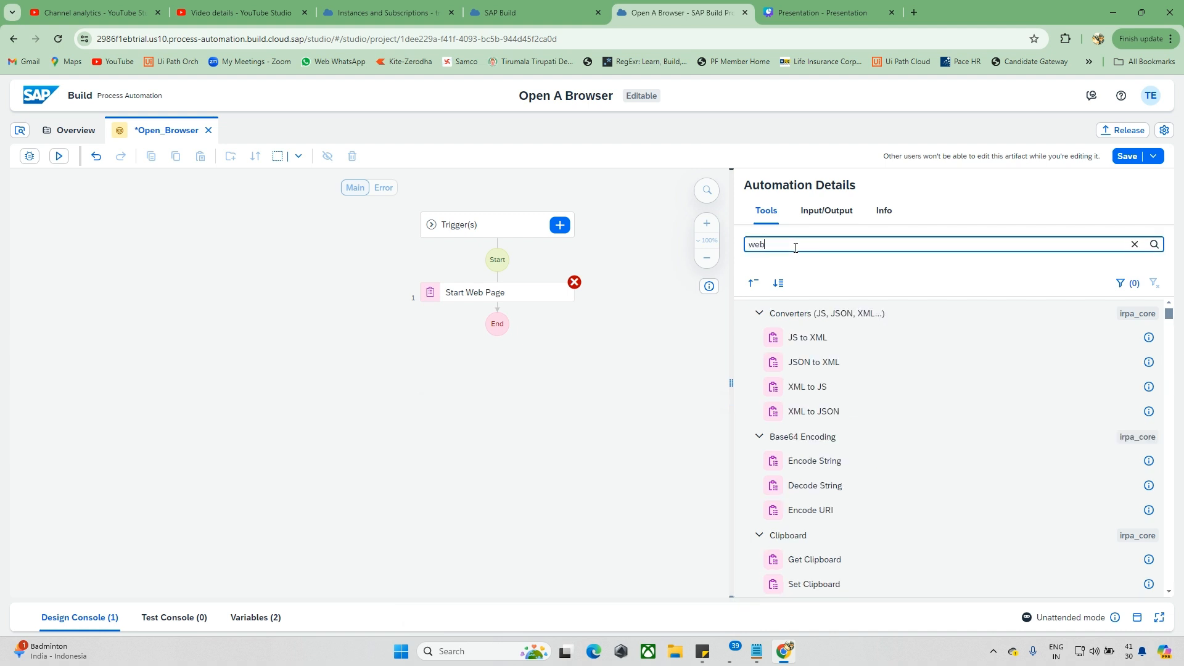
{"action": "type", "text": " pages"}
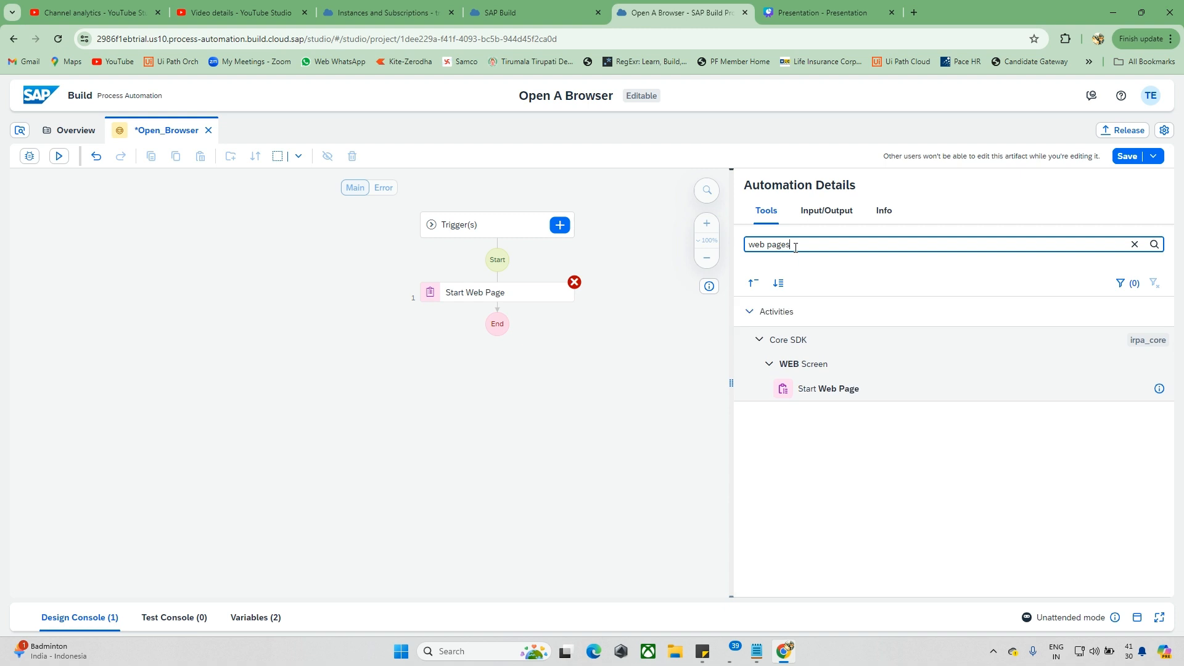
{"action": "key", "text": "BackSpace"}
{"action": "key", "text": "BackSpace"}
{"action": "type", "text": "P"}
Open the Start Web Page step's parameters and look at its target selection and url input
{"action": "left_click", "coordinate": [553, 299]}
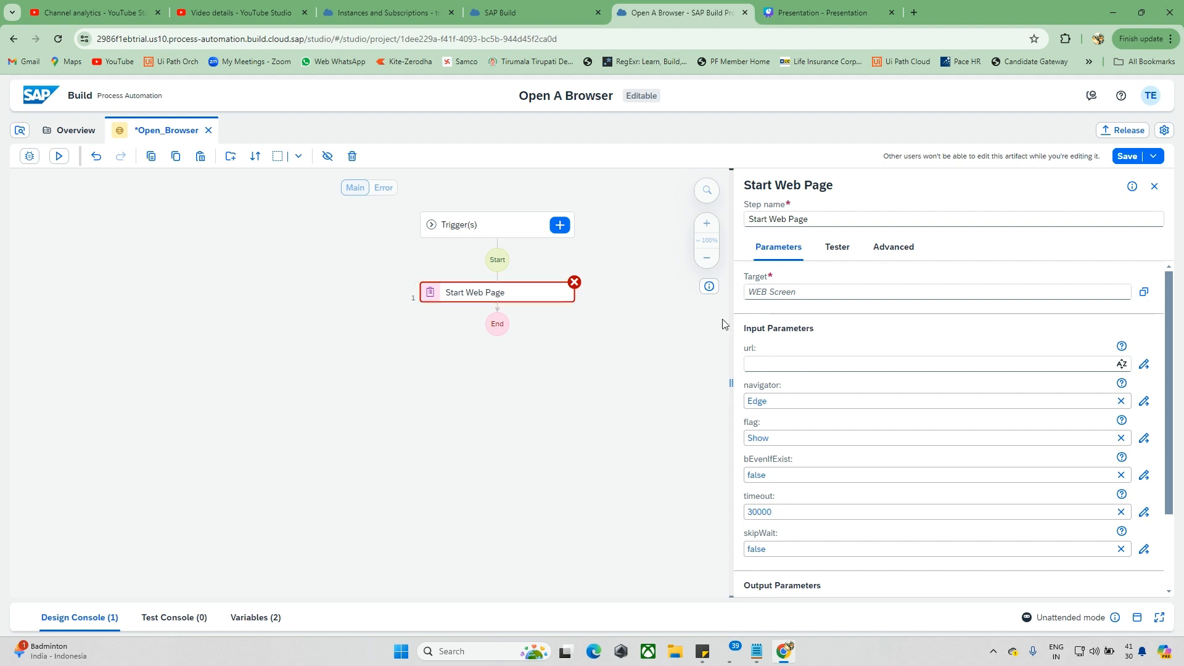
{"action": "left_click", "coordinate": [1142, 293]}
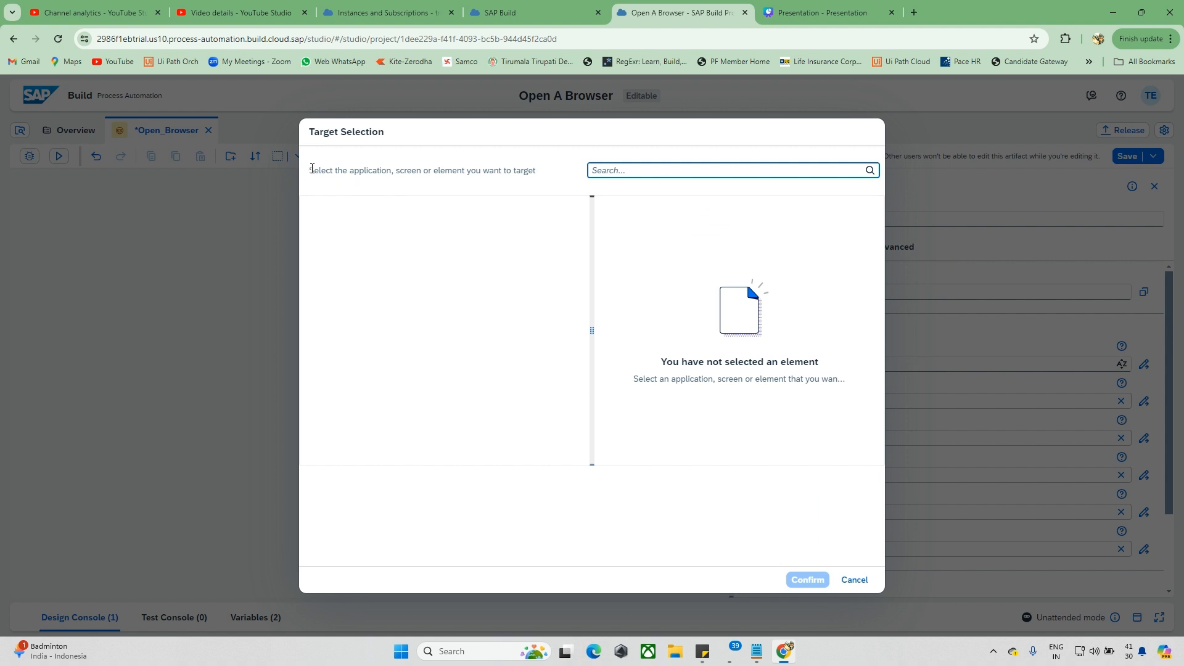
{"action": "left_click", "coordinate": [344, 166]}
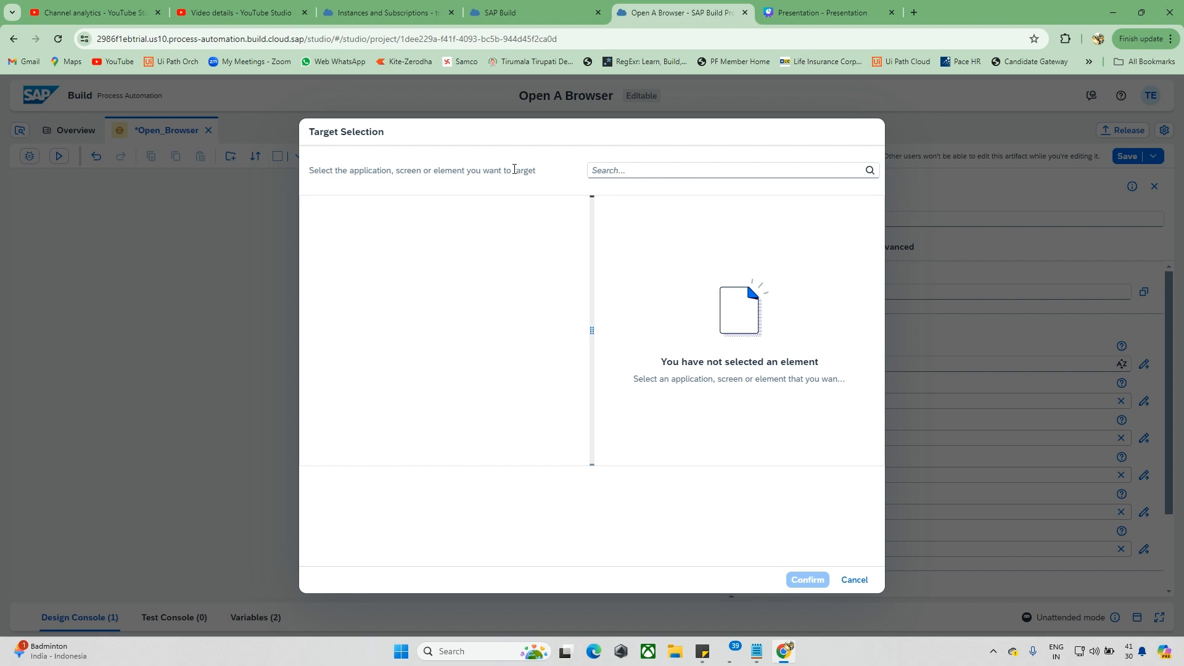
{"action": "left_click", "coordinate": [855, 579]}
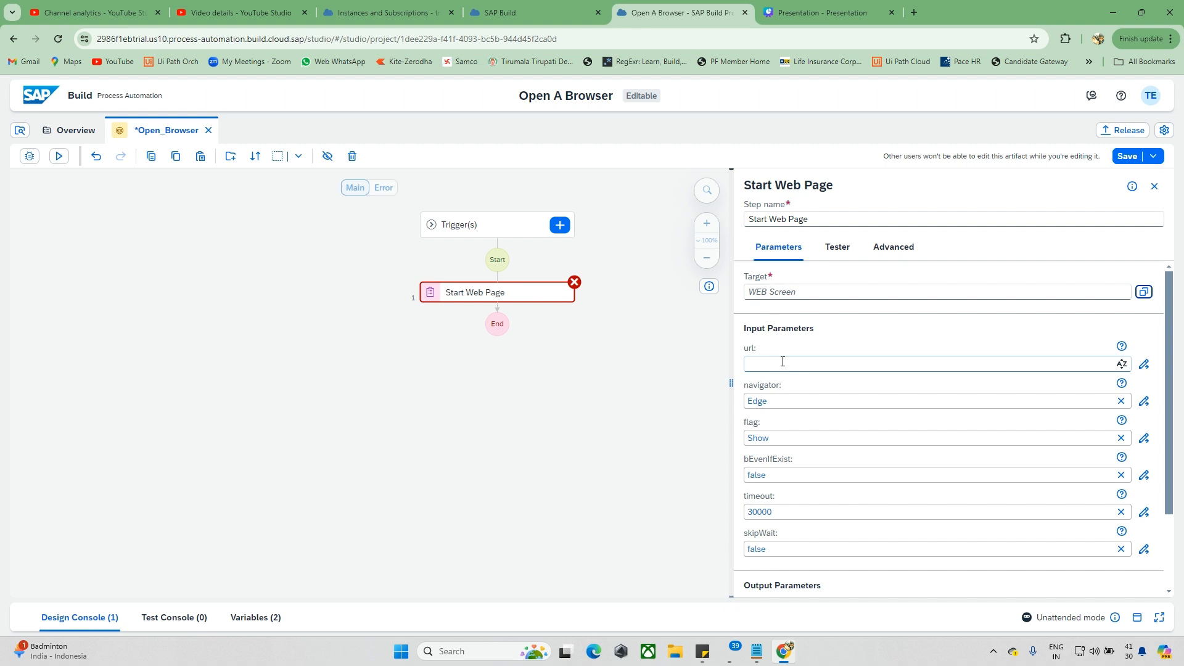
{"action": "left_click", "coordinate": [846, 361]}
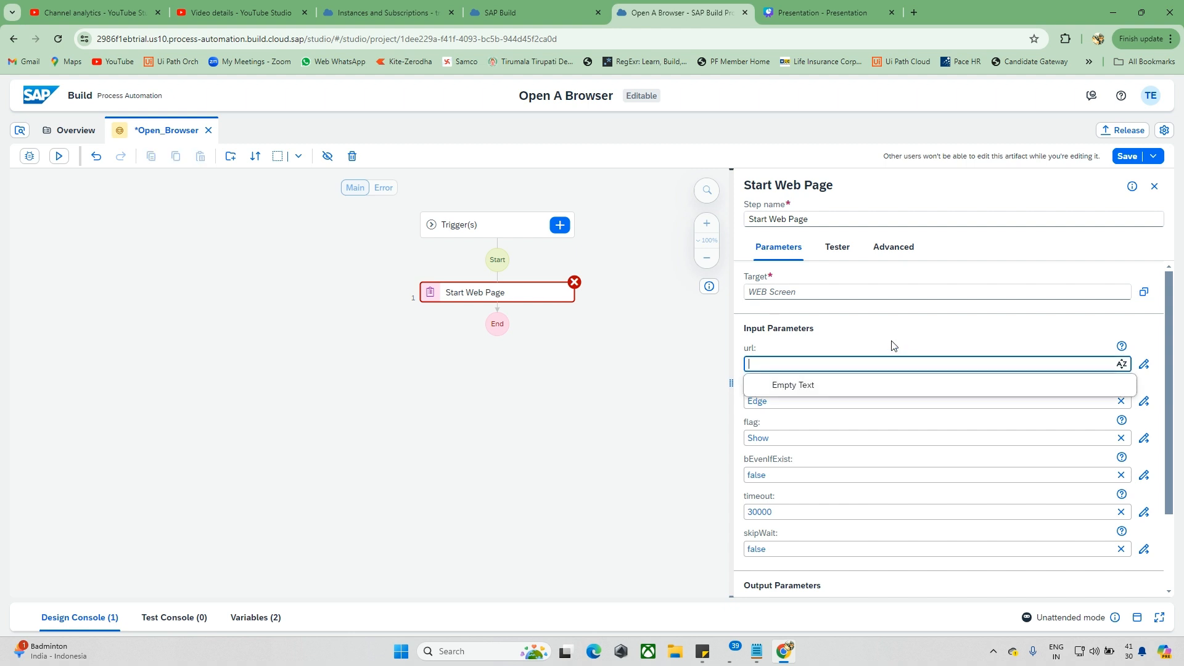
{"action": "left_click", "coordinate": [894, 344]}
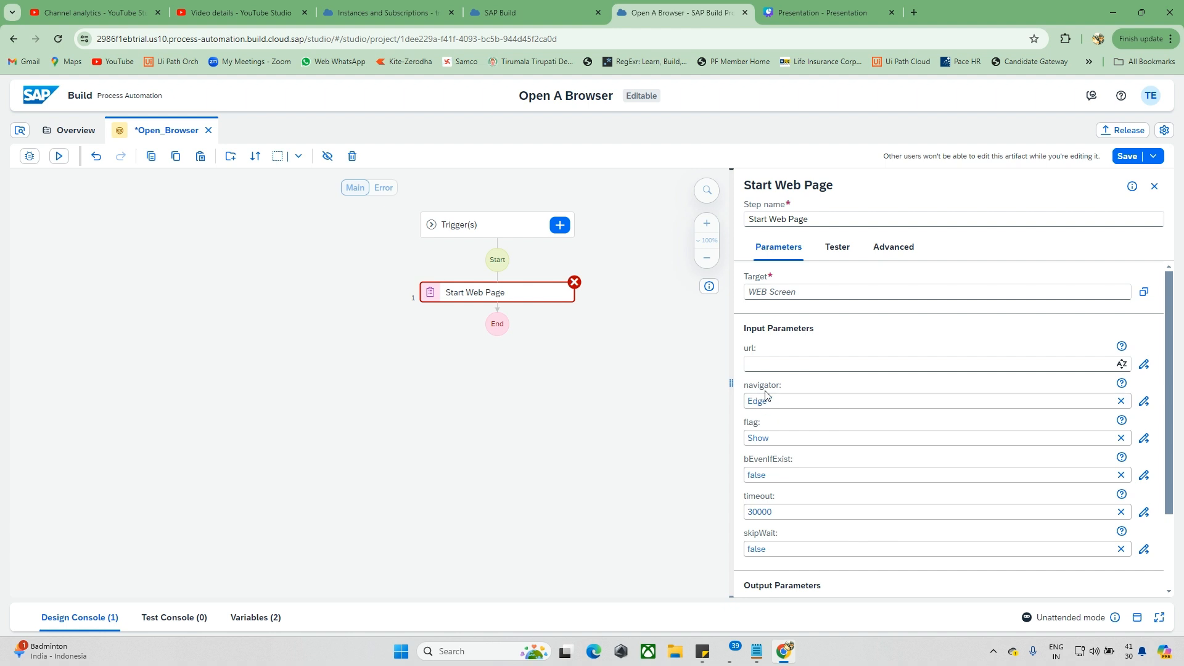
View the navigator options and search Windows for the installed browsers with "inter", "edg" and "ch"
{"action": "left_click", "coordinate": [1120, 402]}
{"action": "left_click", "coordinate": [1120, 401]}
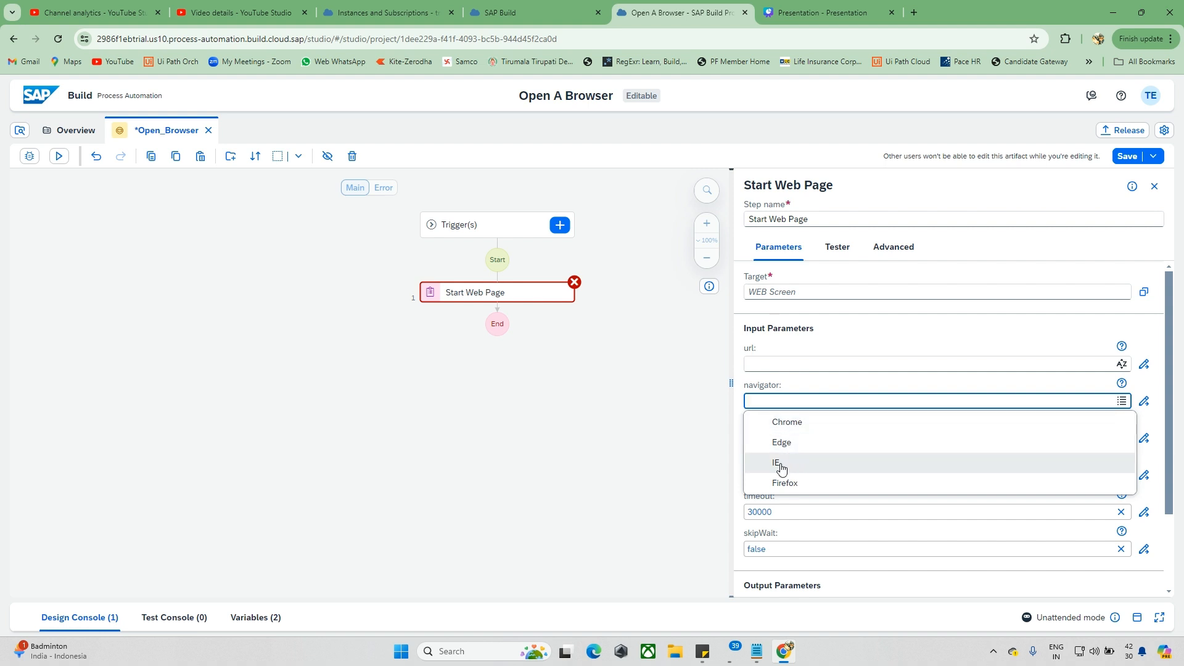
{"action": "key", "text": "super"}
{"action": "type", "text": "inter"}
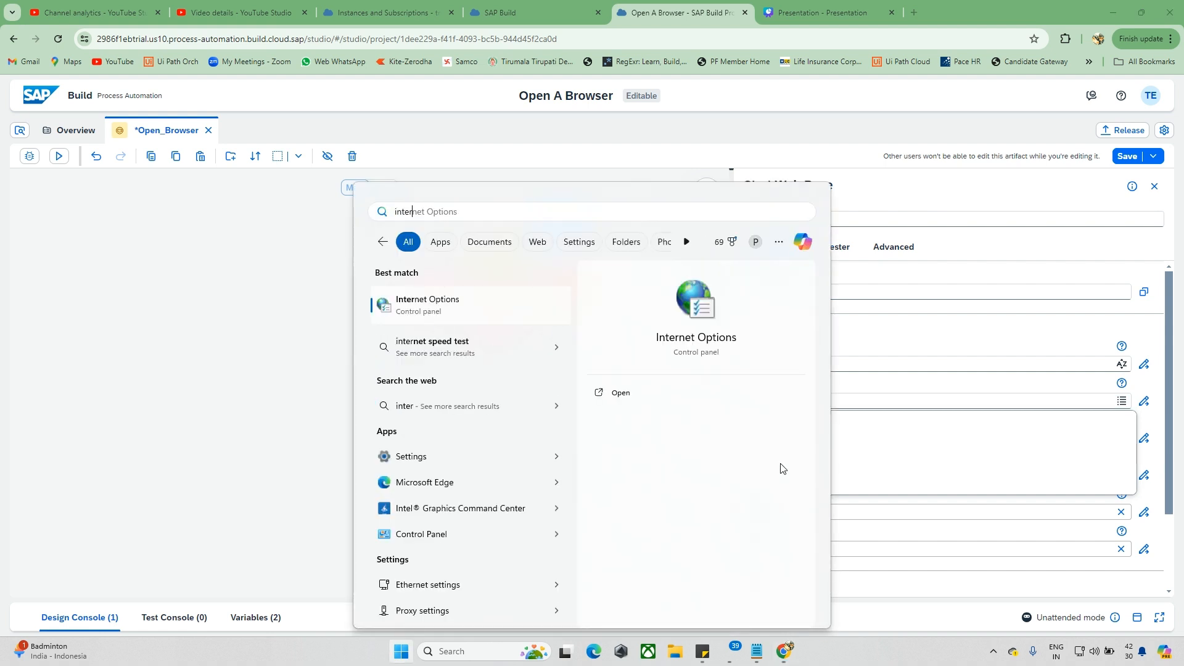
{"action": "scroll", "coordinate": [405, 557], "scroll_direction": "down", "scroll_amount": 1}
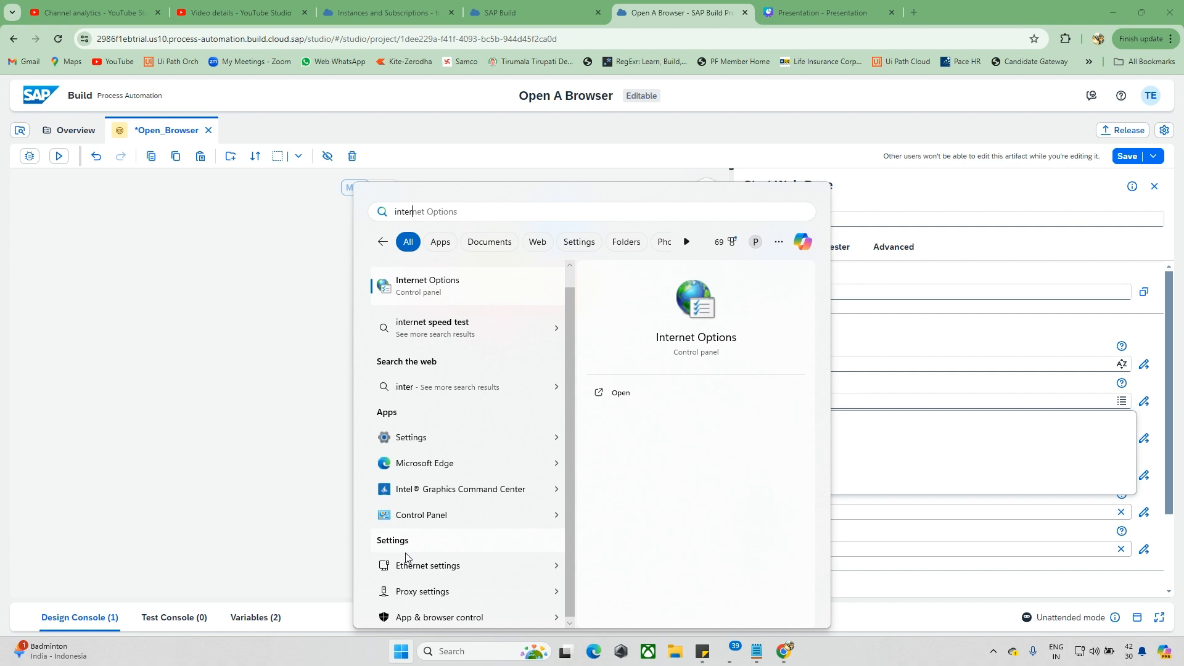
{"action": "key", "text": "BackSpace"}
{"action": "key", "text": "BackSpace"}
{"action": "key", "text": "BackSpace"}
{"action": "key", "text": "BackSpace"}
{"action": "key", "text": "BackSpace"}
{"action": "type", "text": "edg"}
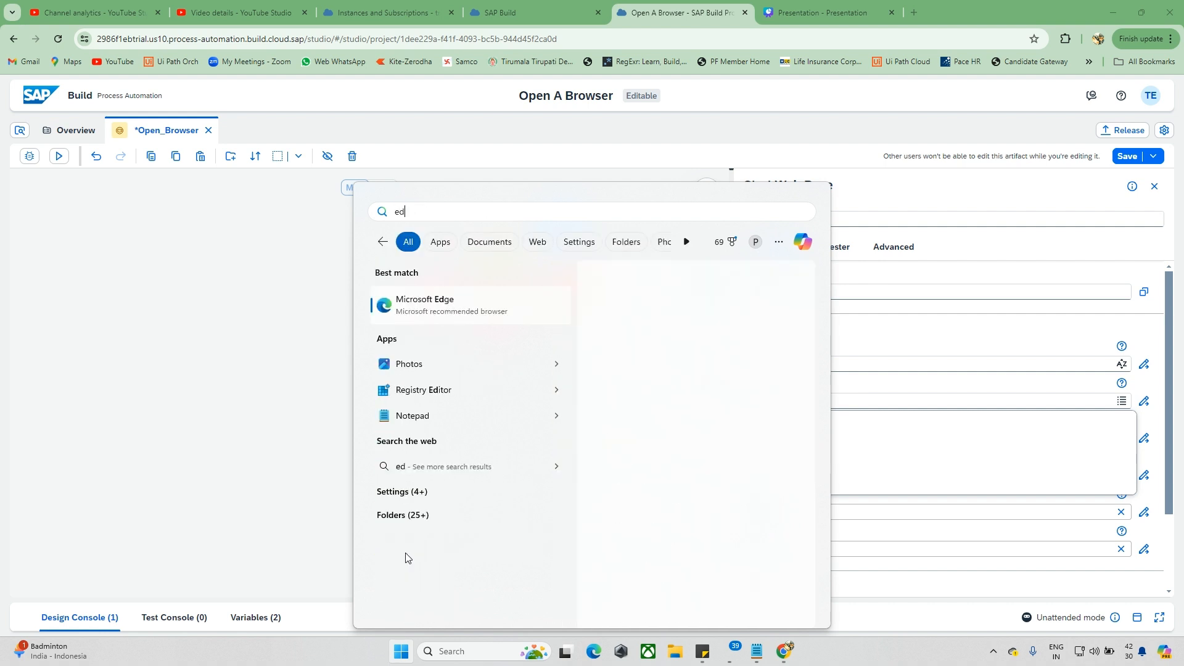
{"action": "key", "text": "BackSpace"}
{"action": "key", "text": "BackSpace"}
{"action": "key", "text": "BackSpace"}
{"action": "type", "text": "ch"}
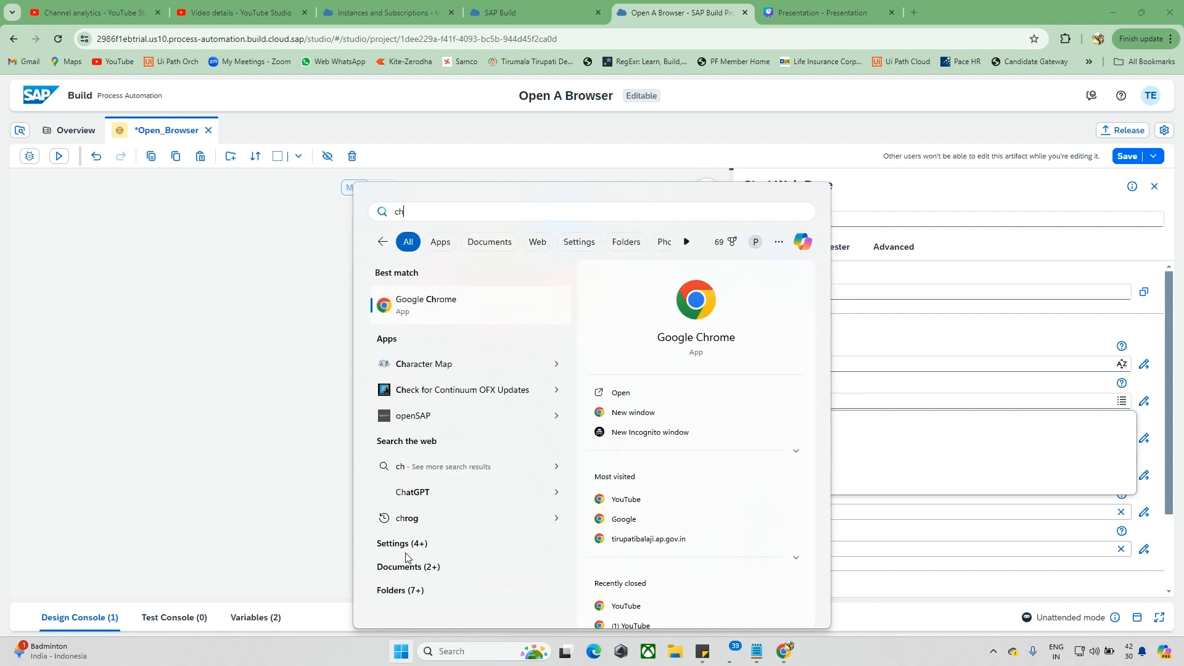
{"action": "key", "text": "Escape"}
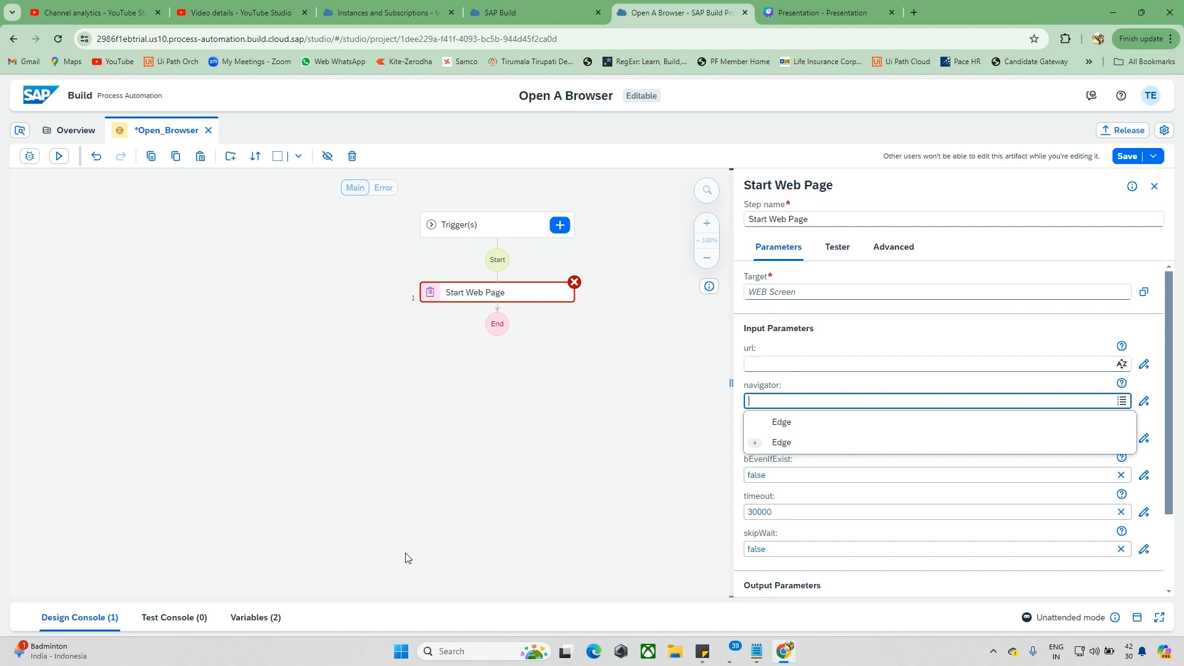
Set the Start Web Page step's navigator to Edge
{"action": "left_click", "coordinate": [1033, 405]}
{"action": "left_click", "coordinate": [1126, 401]}
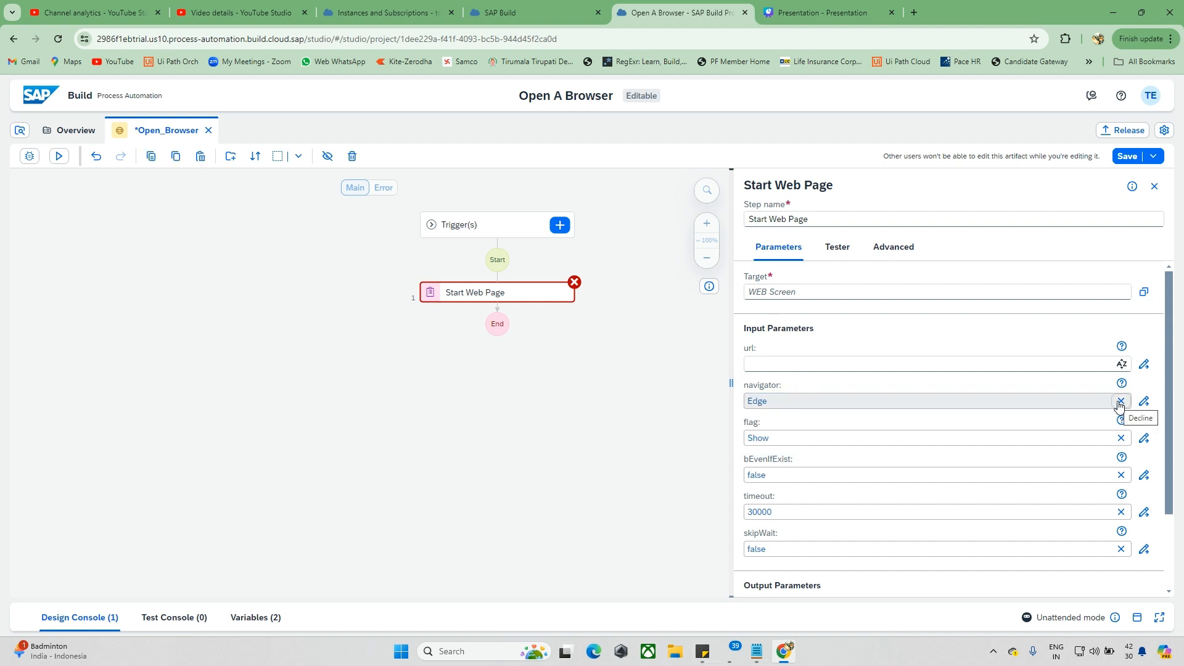
{"action": "left_click", "coordinate": [1118, 403]}
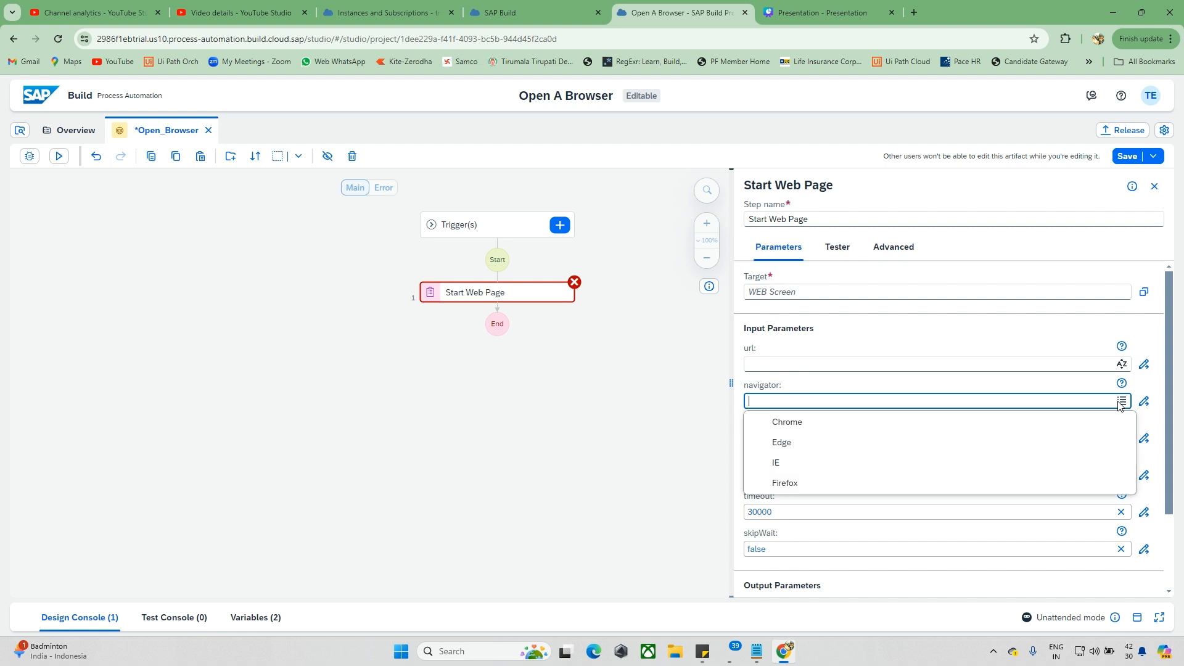
{"action": "left_click", "coordinate": [787, 448]}
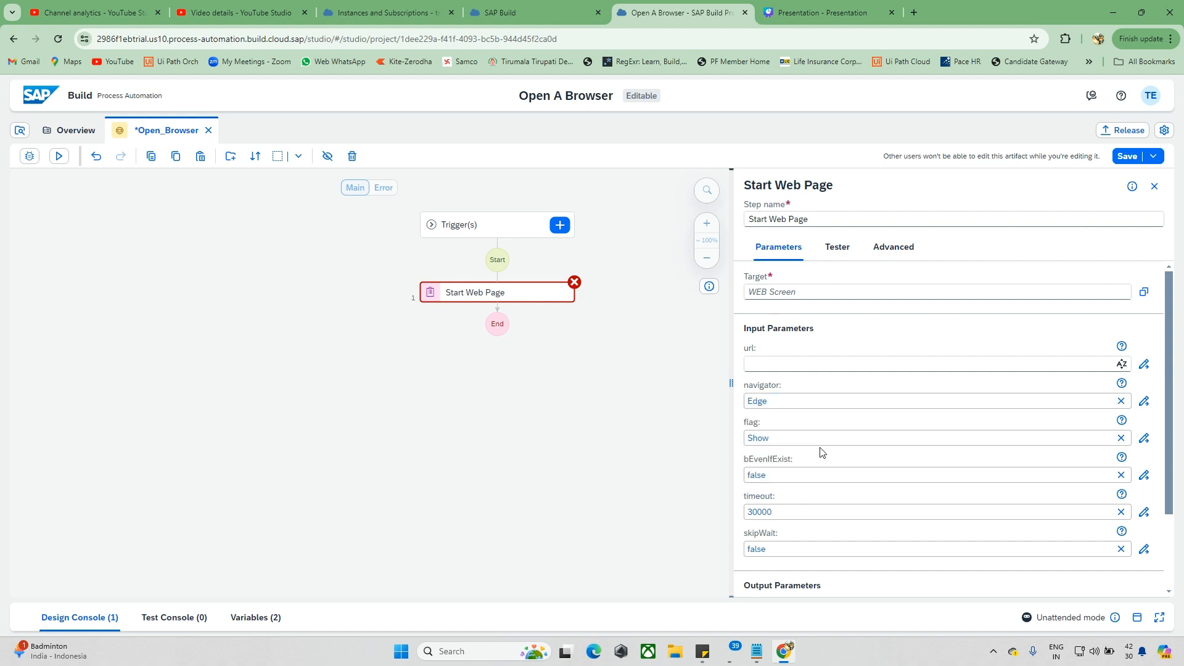
Review the Start Web Page step's remaining input and output parameters, tester values and advanced settings
{"action": "scroll", "coordinate": [818, 449], "scroll_direction": "down", "scroll_amount": 1}
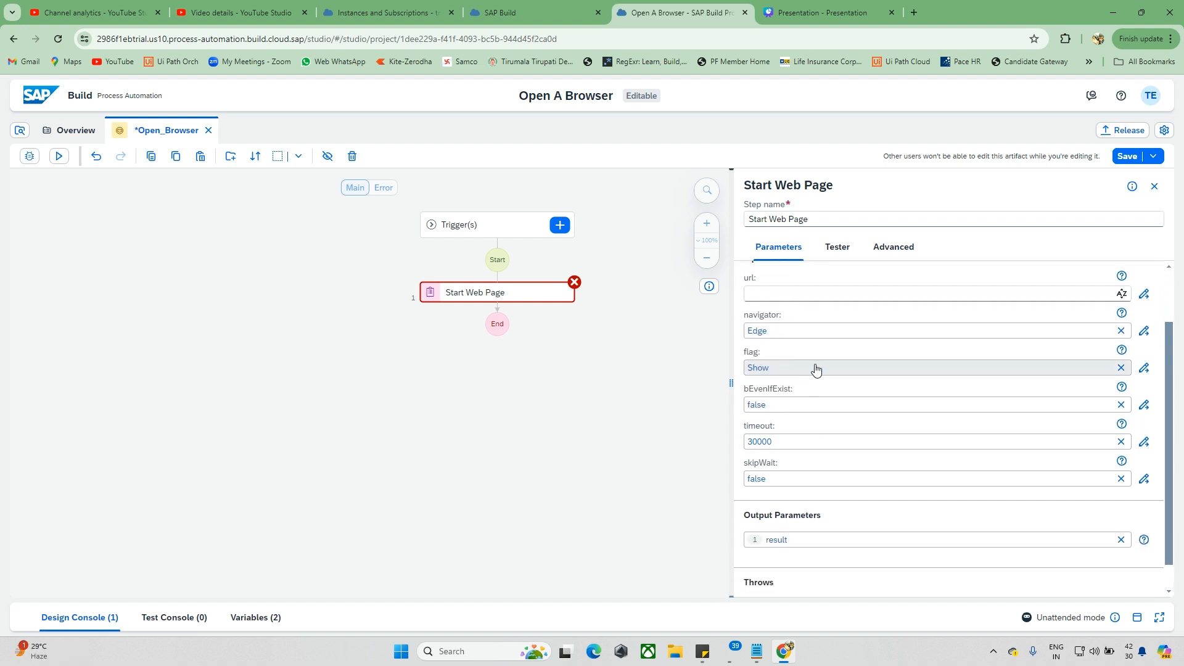
{"action": "scroll", "coordinate": [814, 368], "scroll_direction": "down", "scroll_amount": 1}
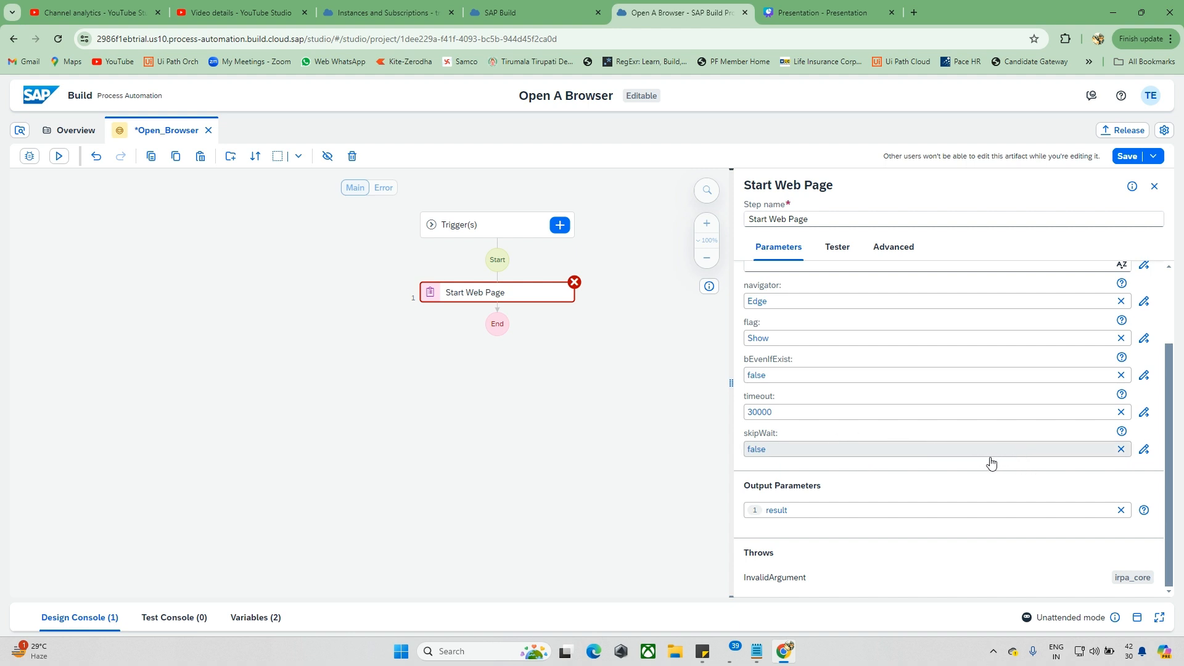
{"action": "scroll", "coordinate": [932, 354], "scroll_direction": "up", "scroll_amount": 3}
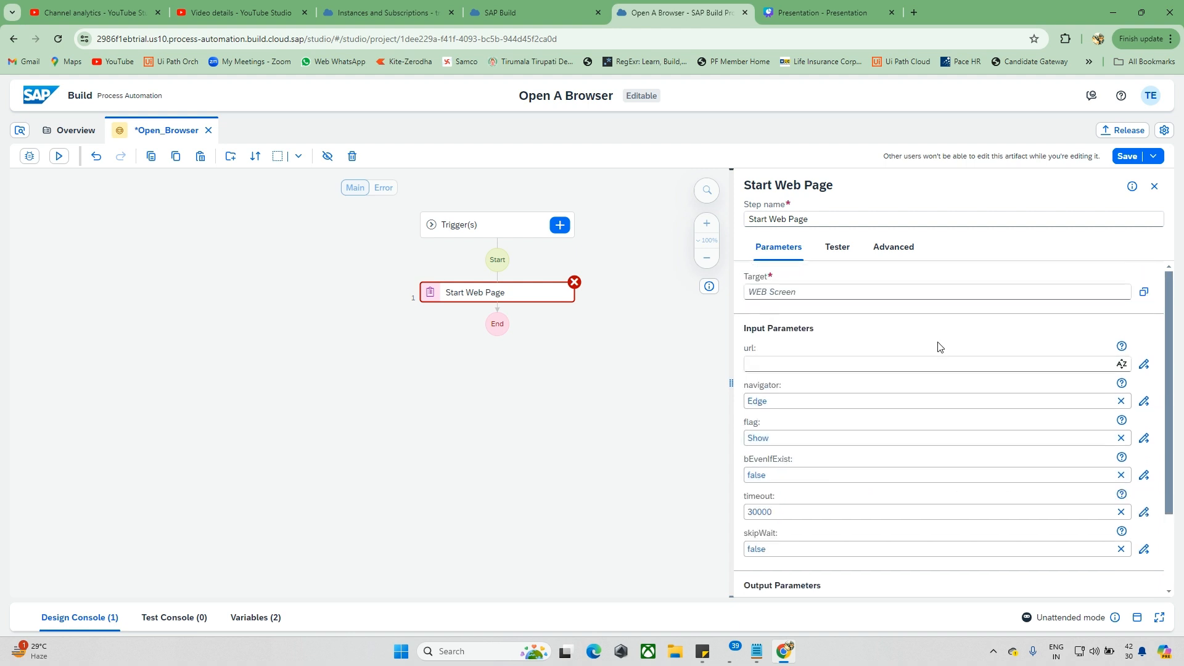
{"action": "scroll", "coordinate": [938, 346], "scroll_direction": "down", "scroll_amount": 3}
{"action": "left_click", "coordinate": [840, 246]}
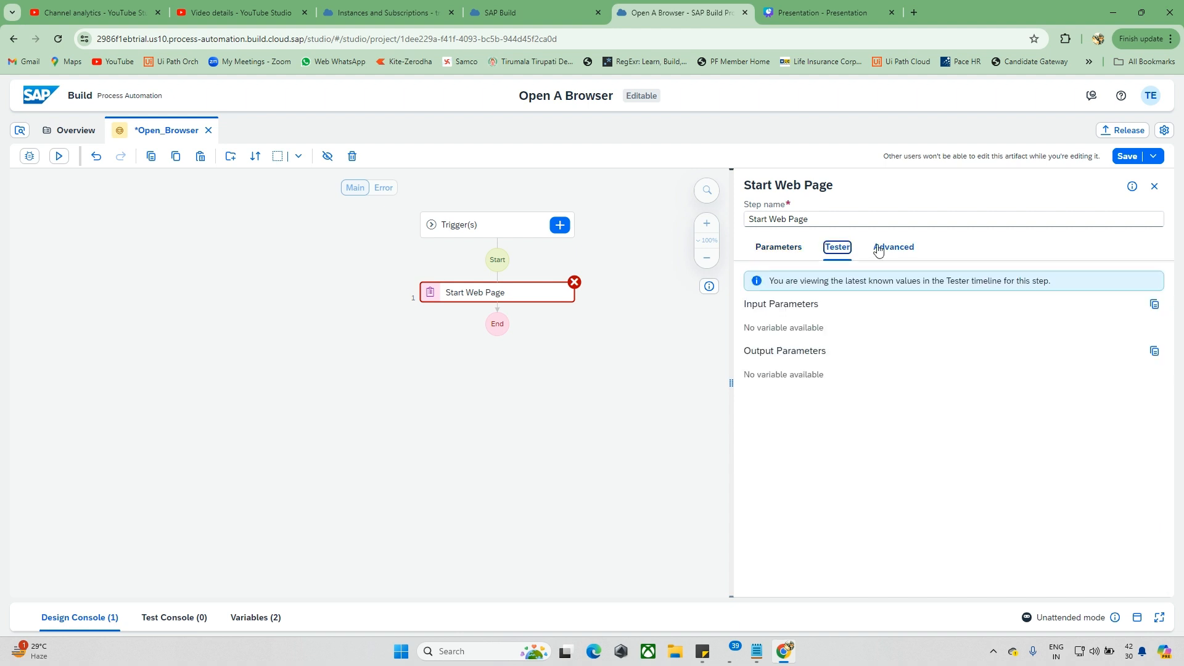
{"action": "left_click", "coordinate": [893, 246]}
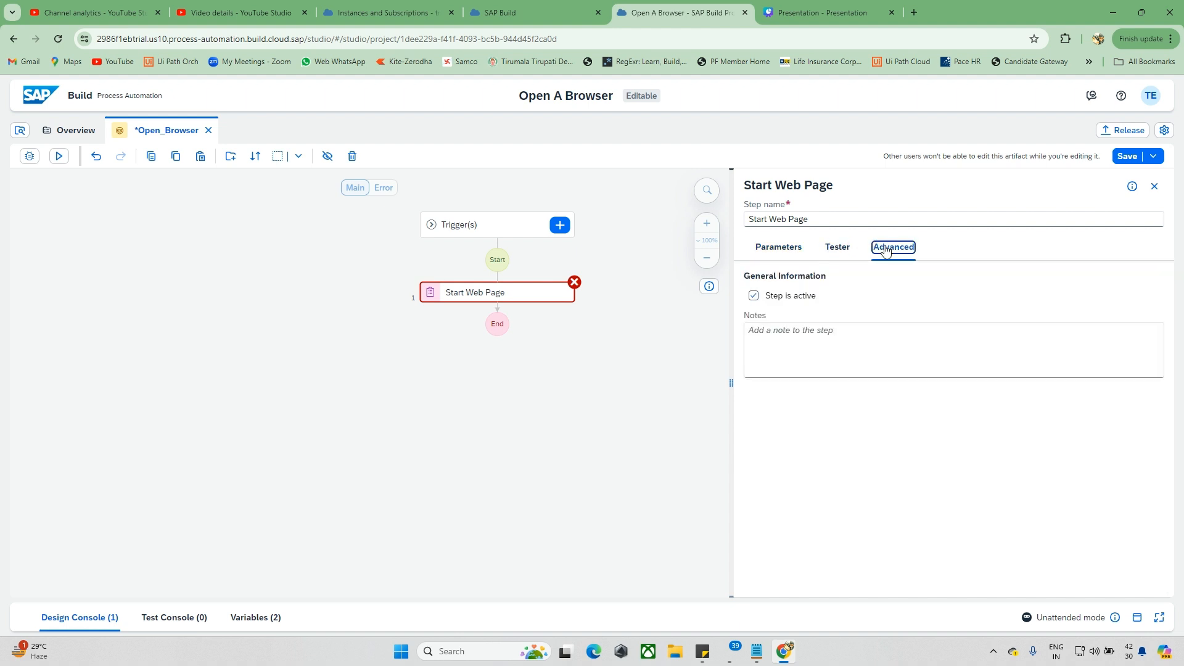
{"action": "left_click", "coordinate": [787, 249]}
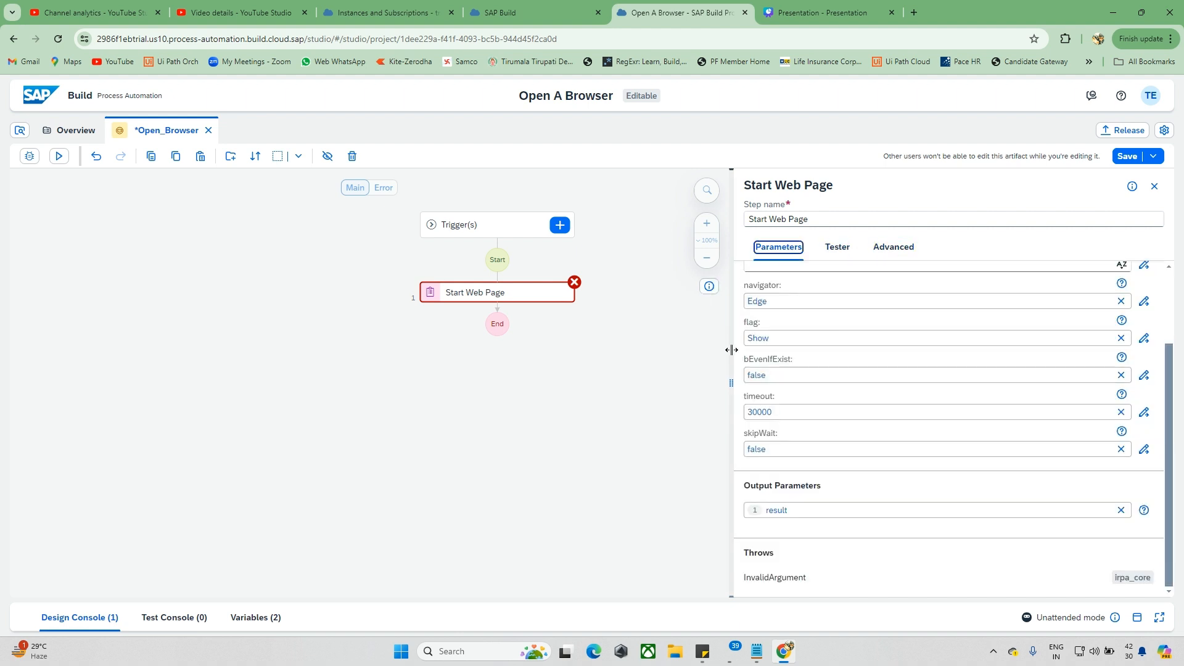
{"action": "left_click_drag", "start_coordinate": [731, 379], "coordinate": [817, 390]}
{"action": "scroll", "coordinate": [879, 396], "scroll_direction": "up", "scroll_amount": 2}
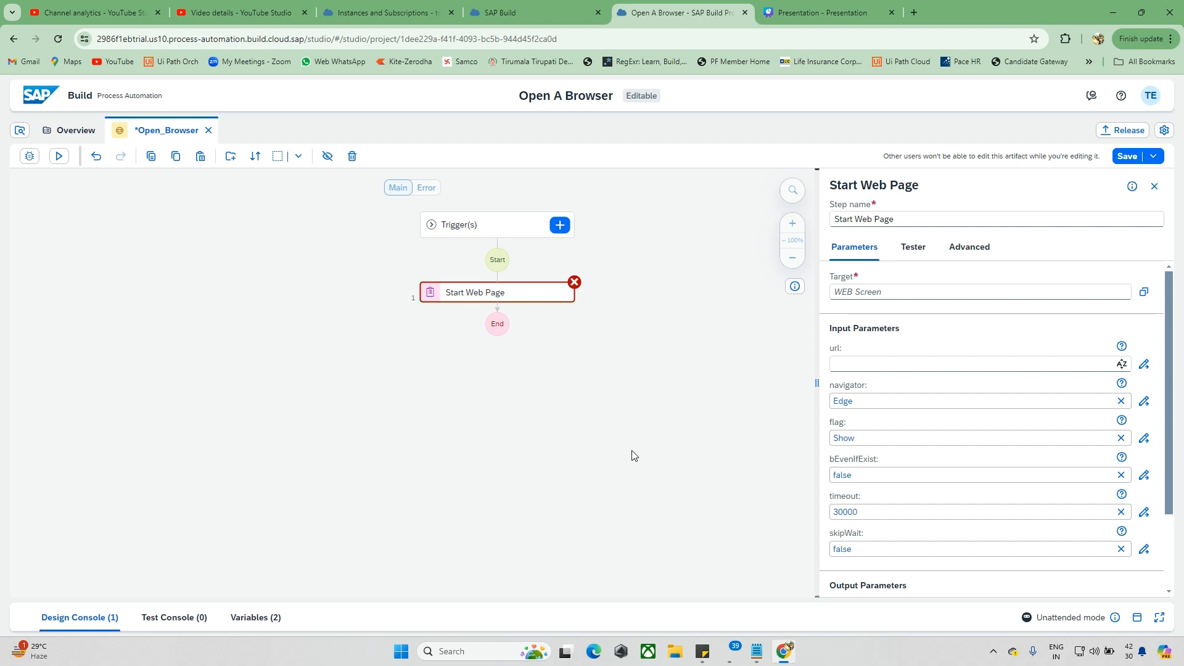
Switch to Microsoft Edge and open google.co.in
{"action": "left_click", "coordinate": [594, 652]}
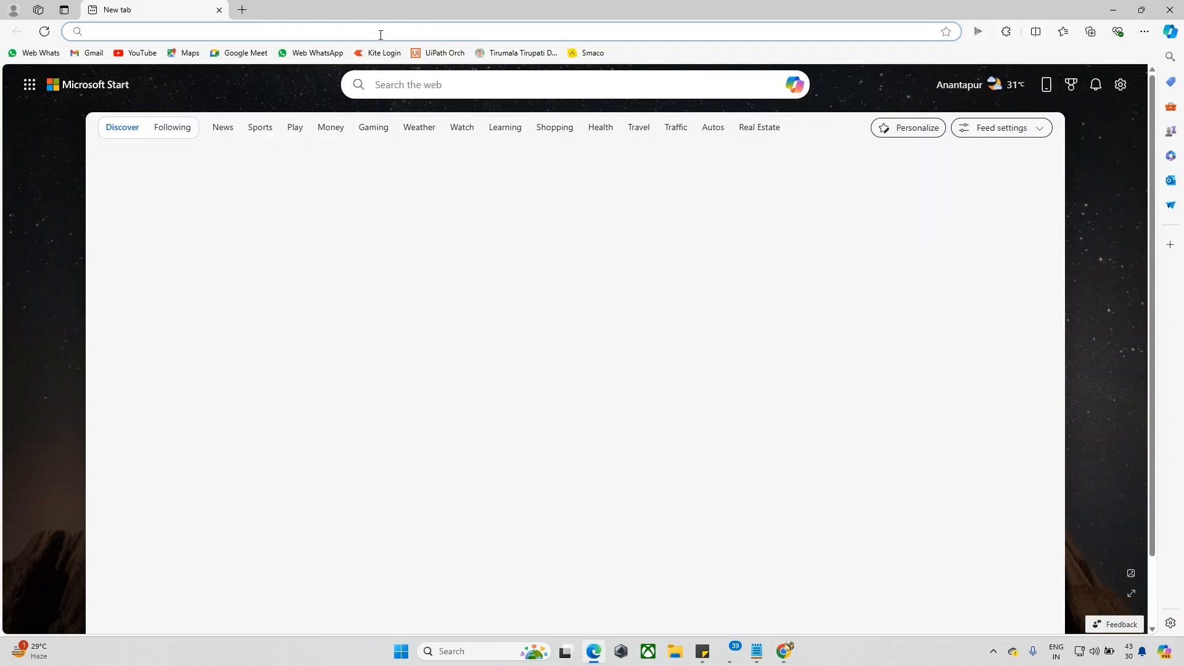
{"action": "left_click", "coordinate": [382, 33]}
{"action": "type", "text": "go"}
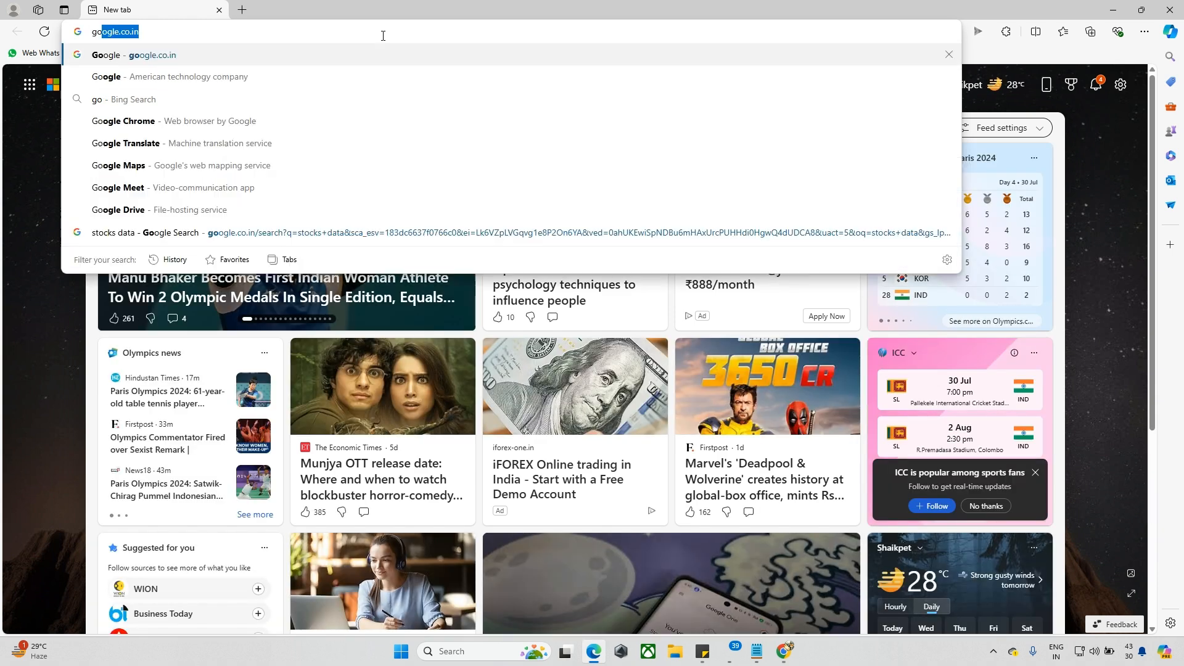
{"action": "key", "text": "Return"}
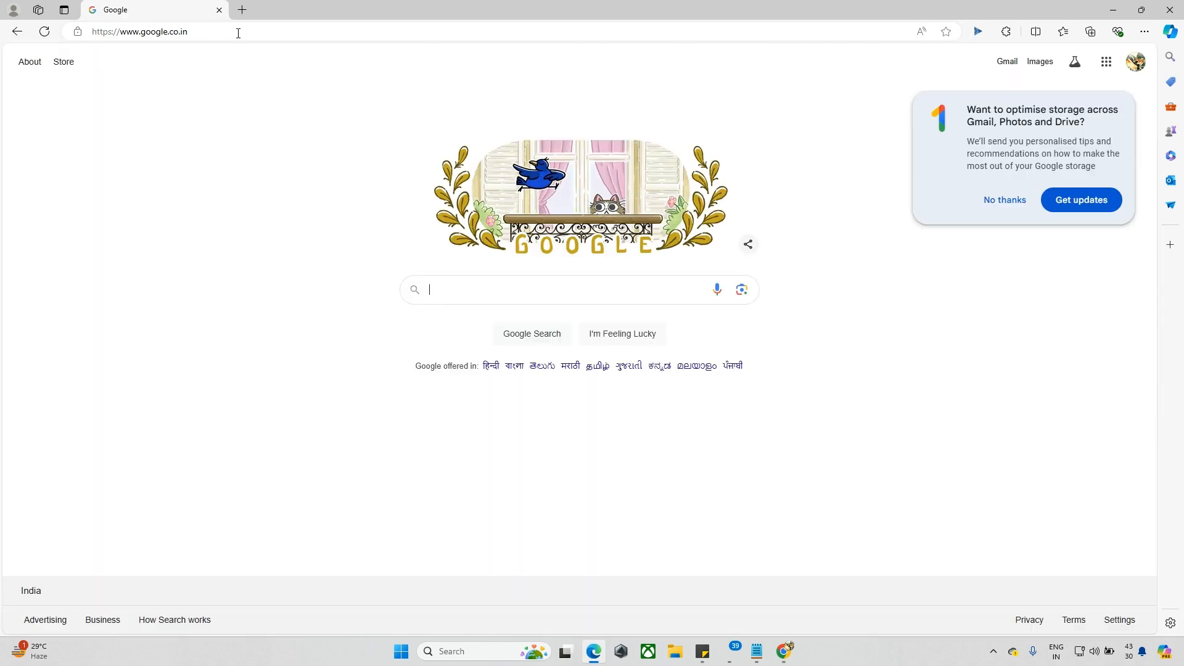
{"action": "left_click", "coordinate": [238, 33]}
{"action": "key", "text": "ctrl+c"}
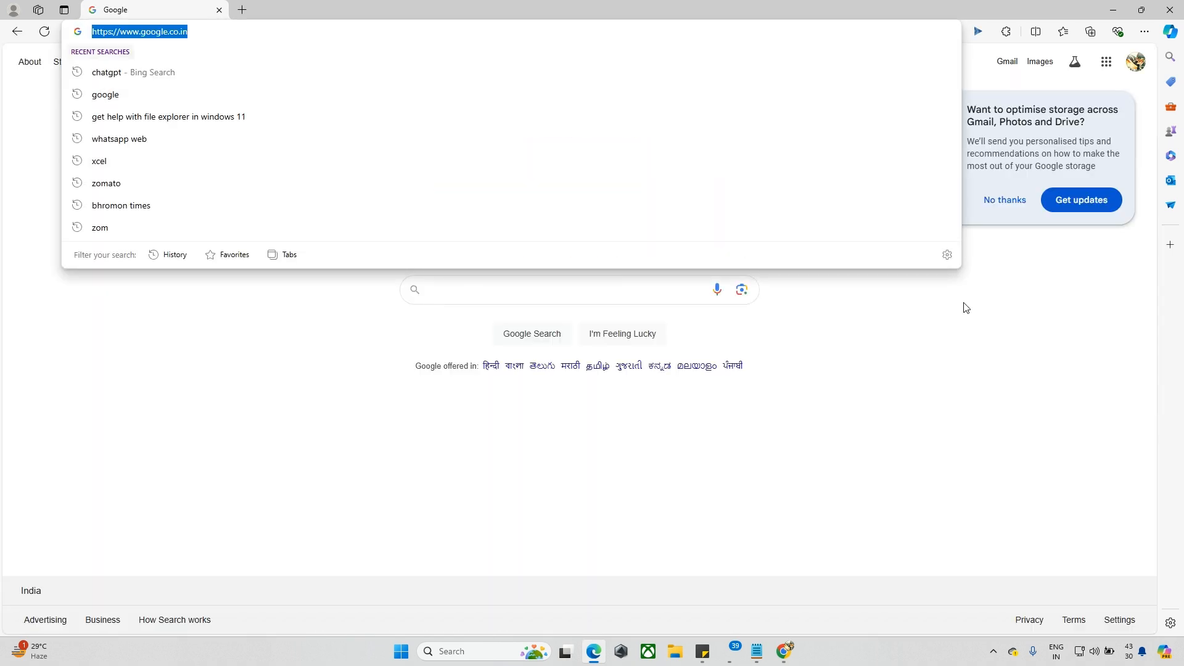
{"action": "left_click", "coordinate": [1005, 202]}
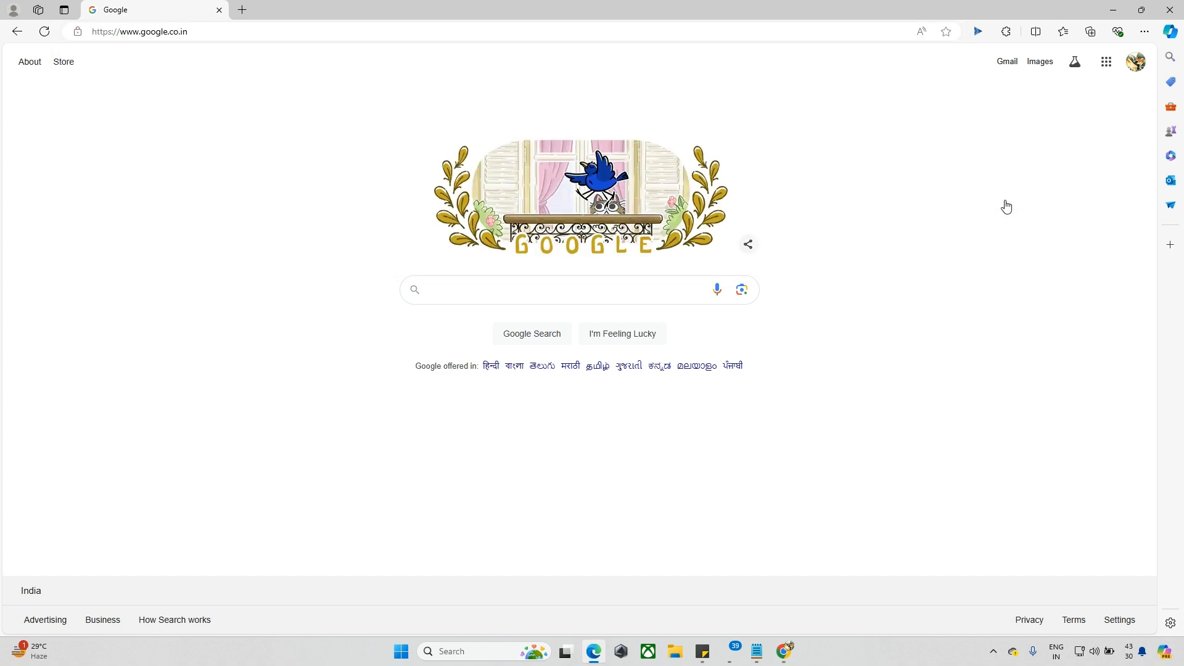
{"action": "left_click", "coordinate": [1167, 15]}
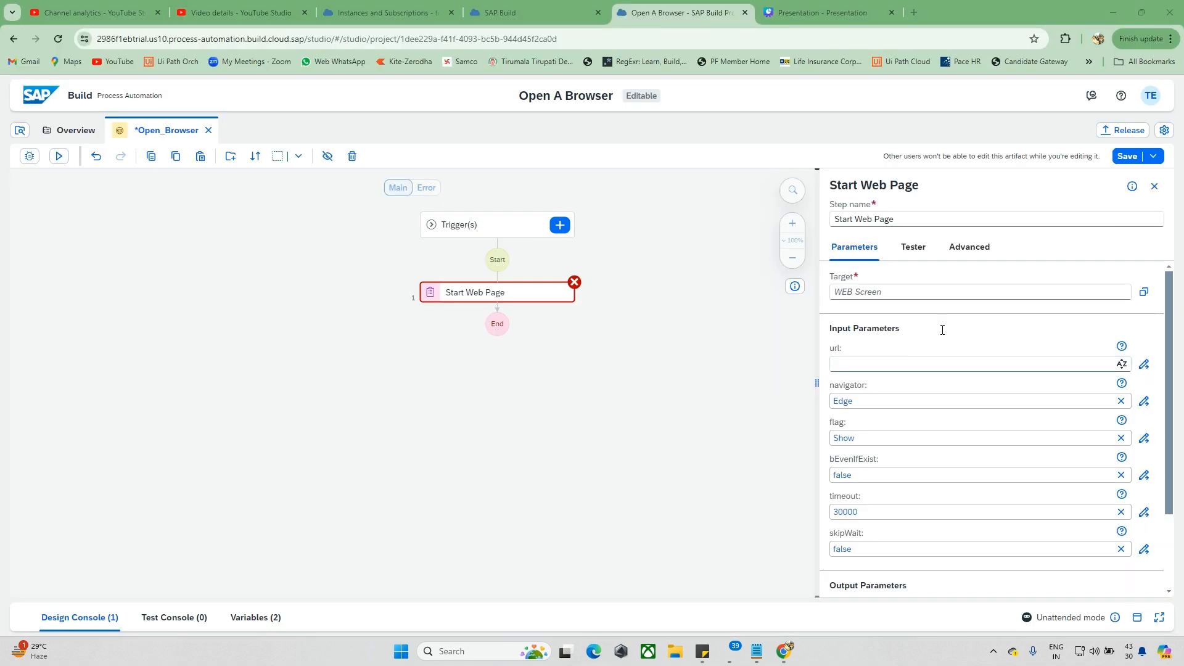
{"action": "left_click", "coordinate": [907, 359]}
{"action": "key", "text": "ctrl+v"}
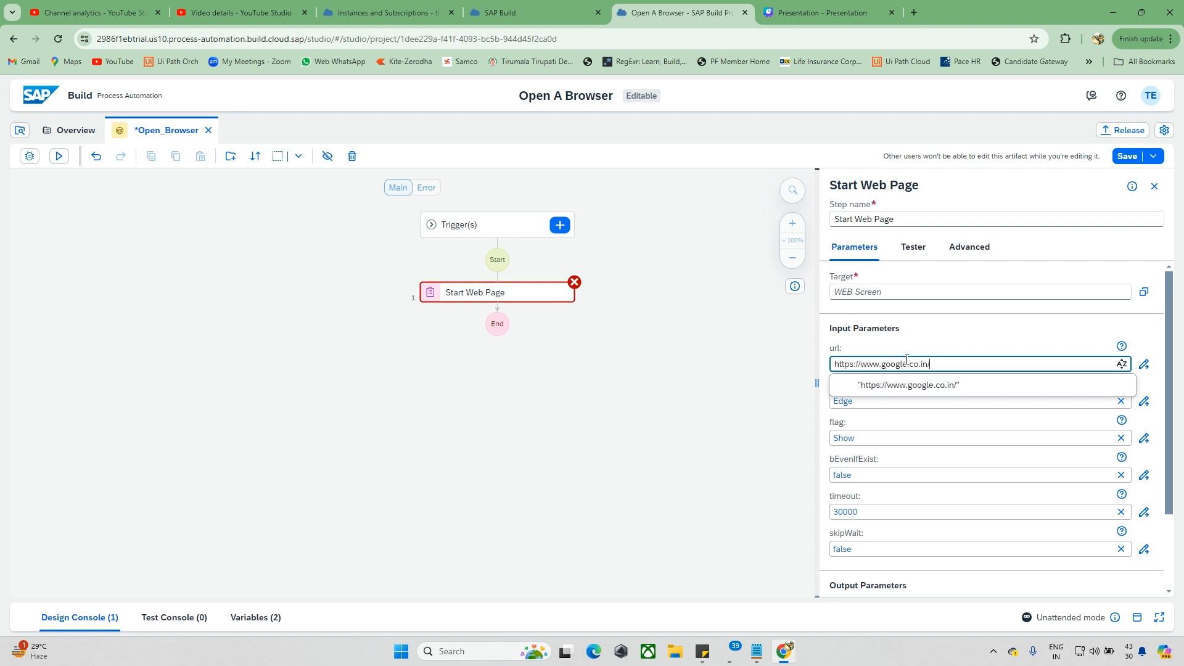
{"action": "left_click", "coordinate": [917, 388]}
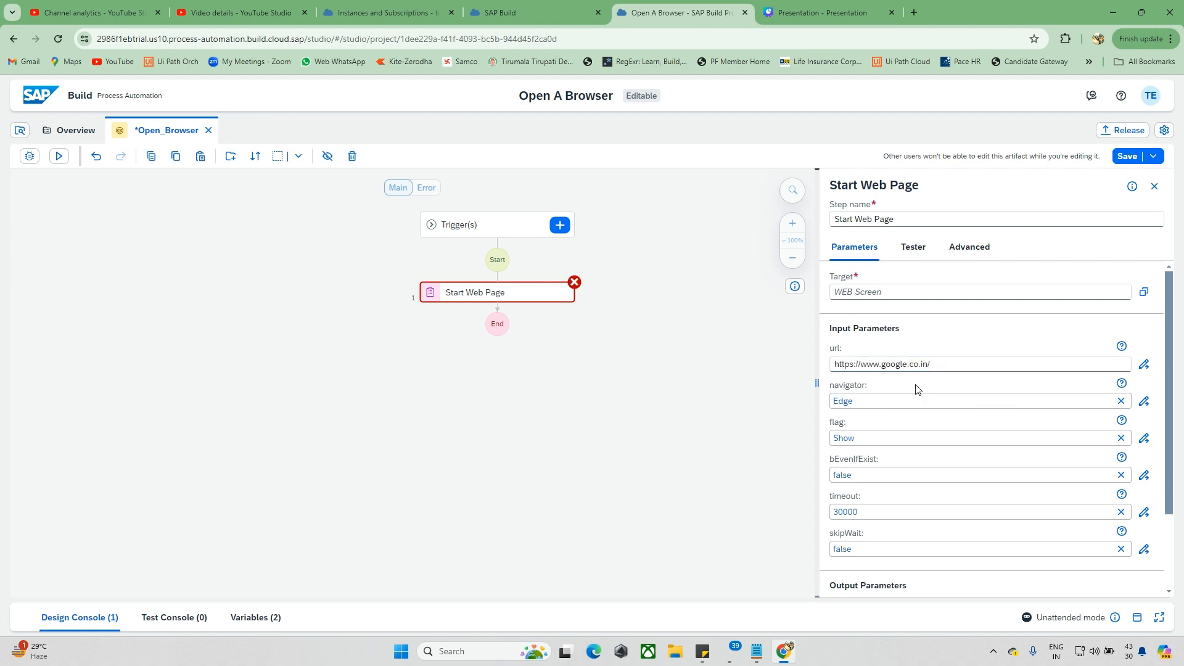
Review the url parameter's expression in the expression editor, and leave the editor without saving
{"action": "left_click", "coordinate": [1143, 363]}
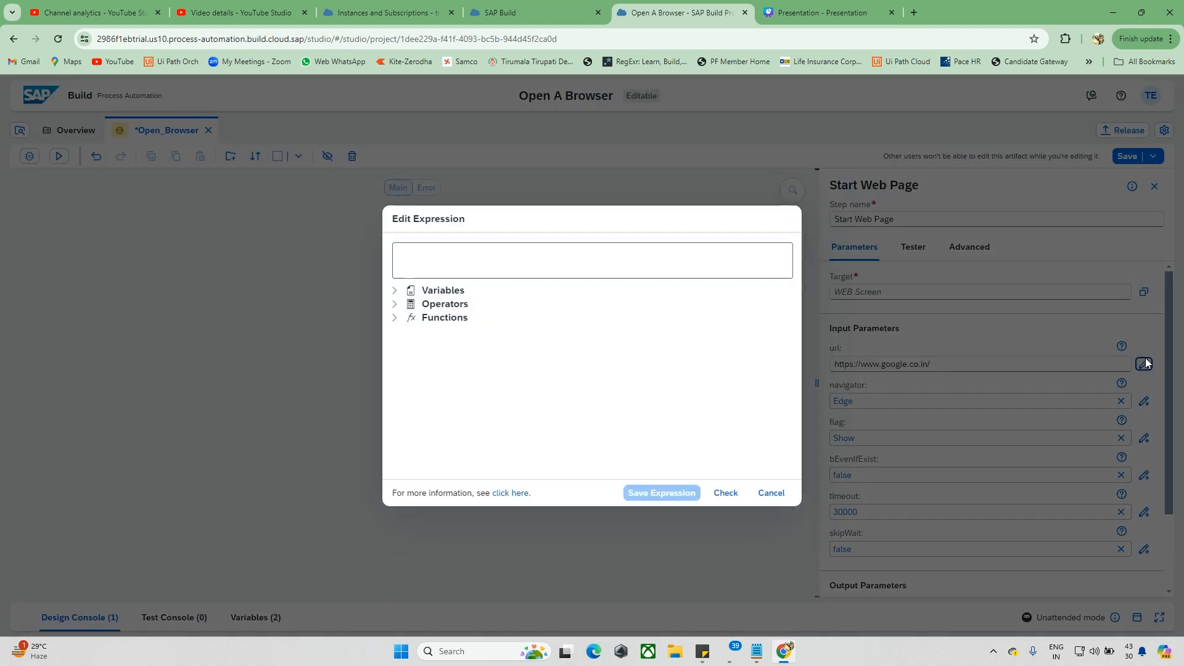
{"action": "left_click_drag", "start_coordinate": [566, 254], "coordinate": [370, 250]}
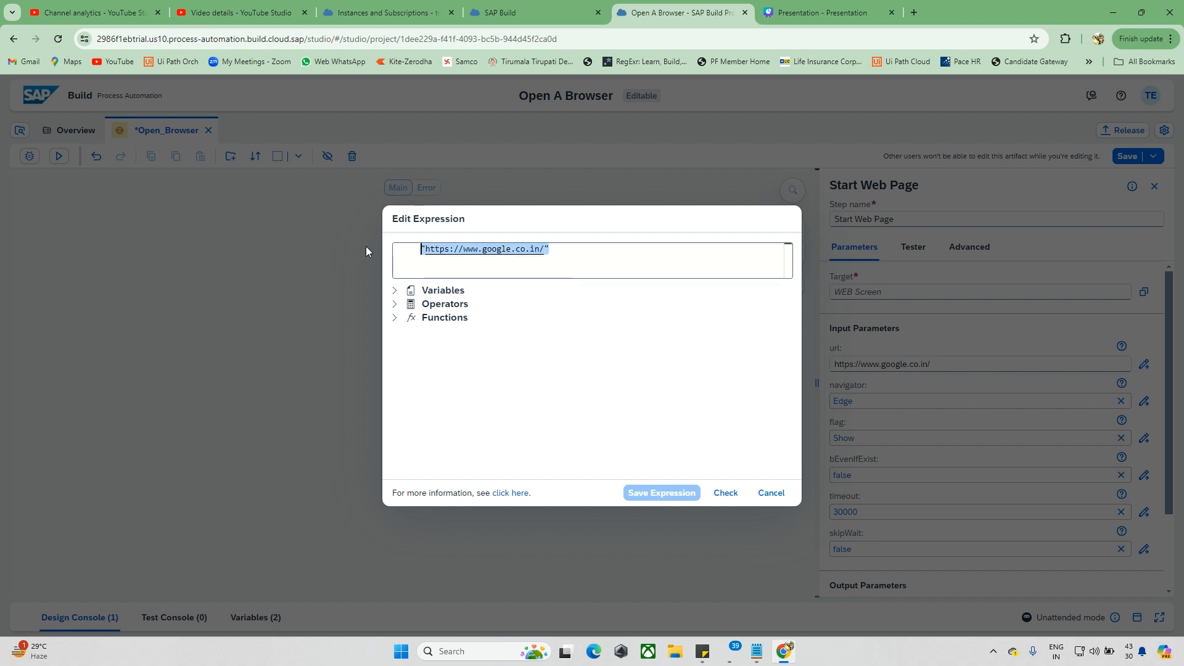
{"action": "left_click", "coordinate": [771, 492]}
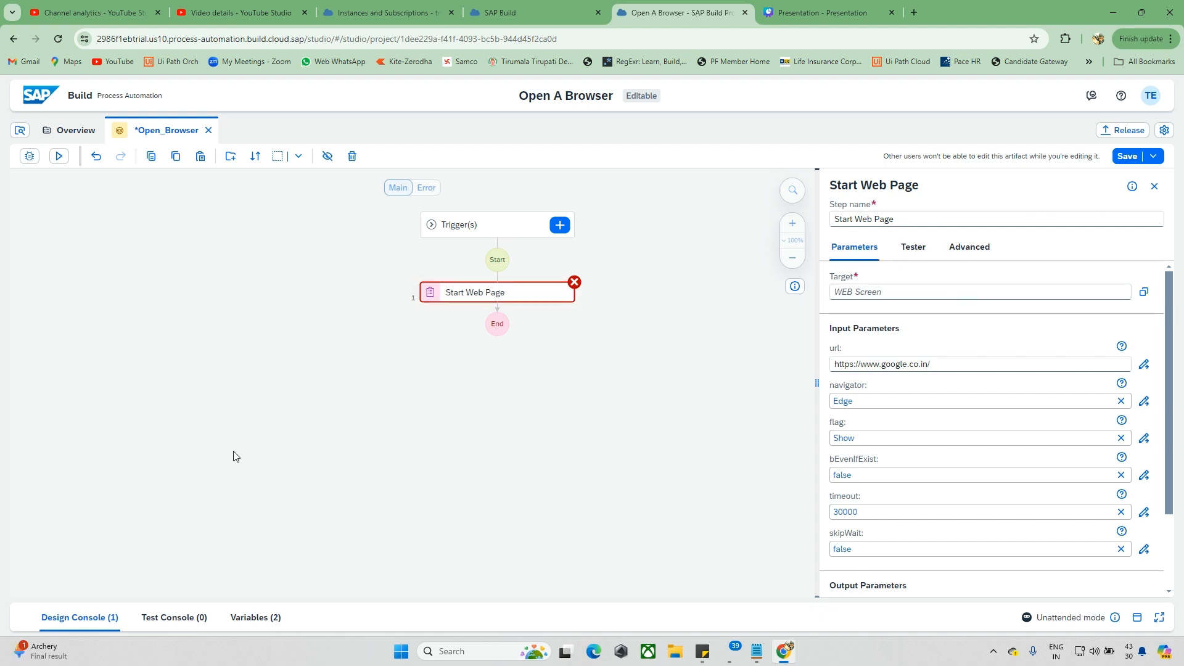
Examine the Design Console's error entry for the Start Web Page step, and collapse the console
{"action": "left_click", "coordinate": [80, 618]}
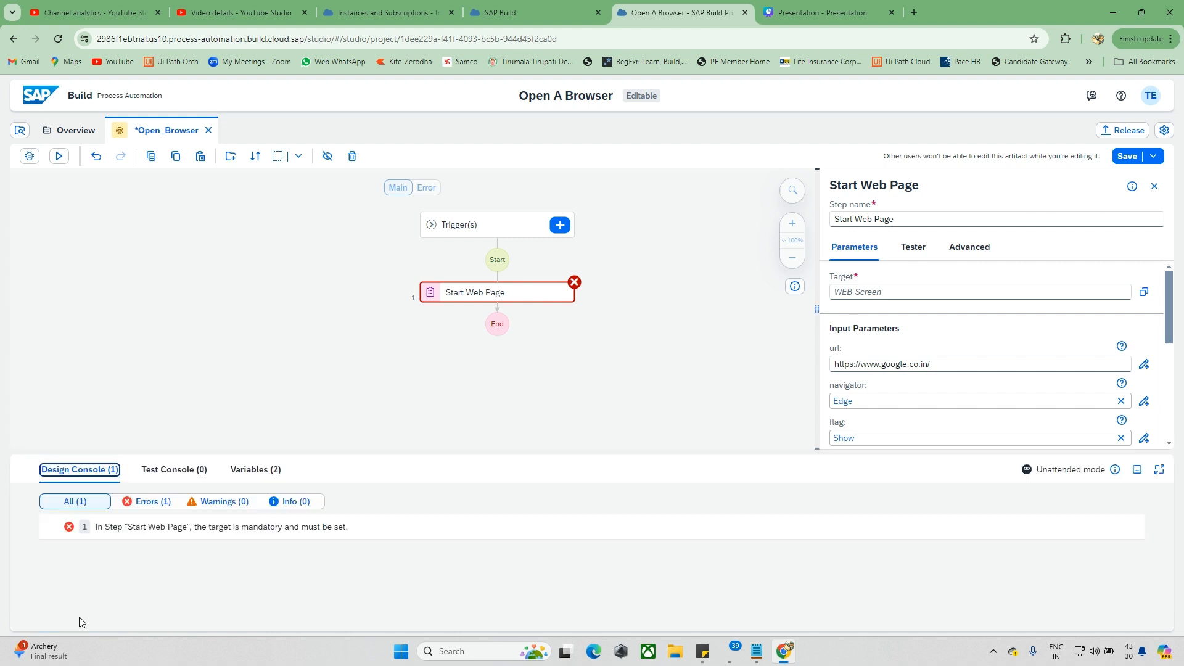
{"action": "left_click", "coordinate": [96, 534]}
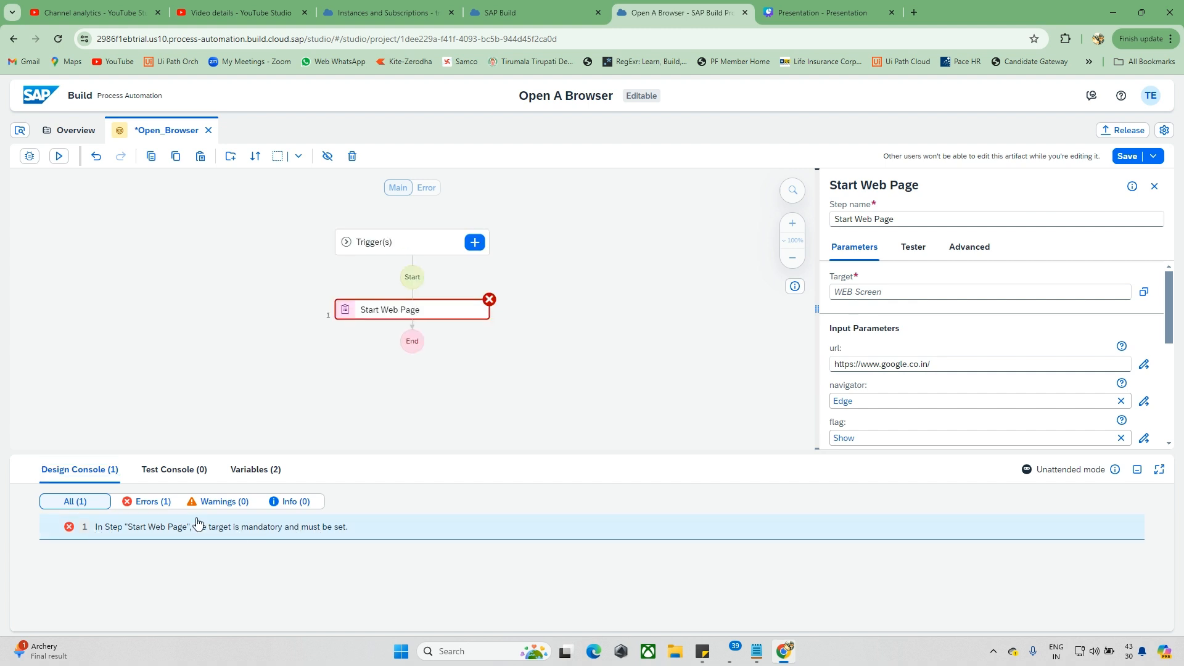
{"action": "left_click", "coordinate": [162, 502]}
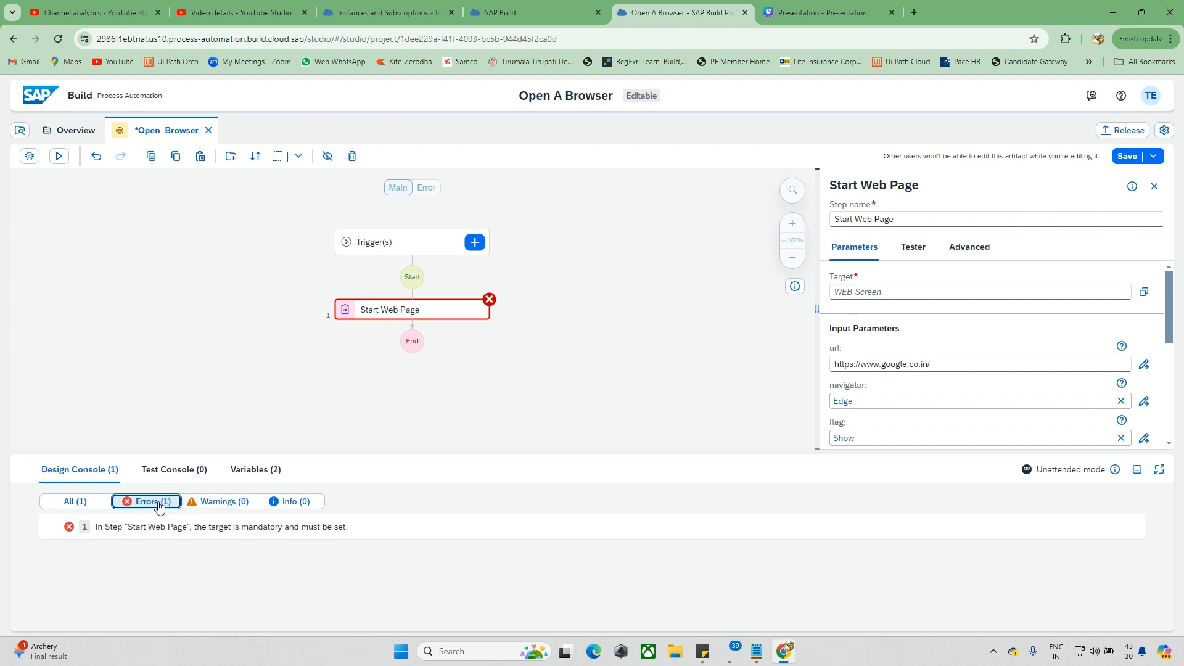
{"action": "left_click", "coordinate": [85, 503]}
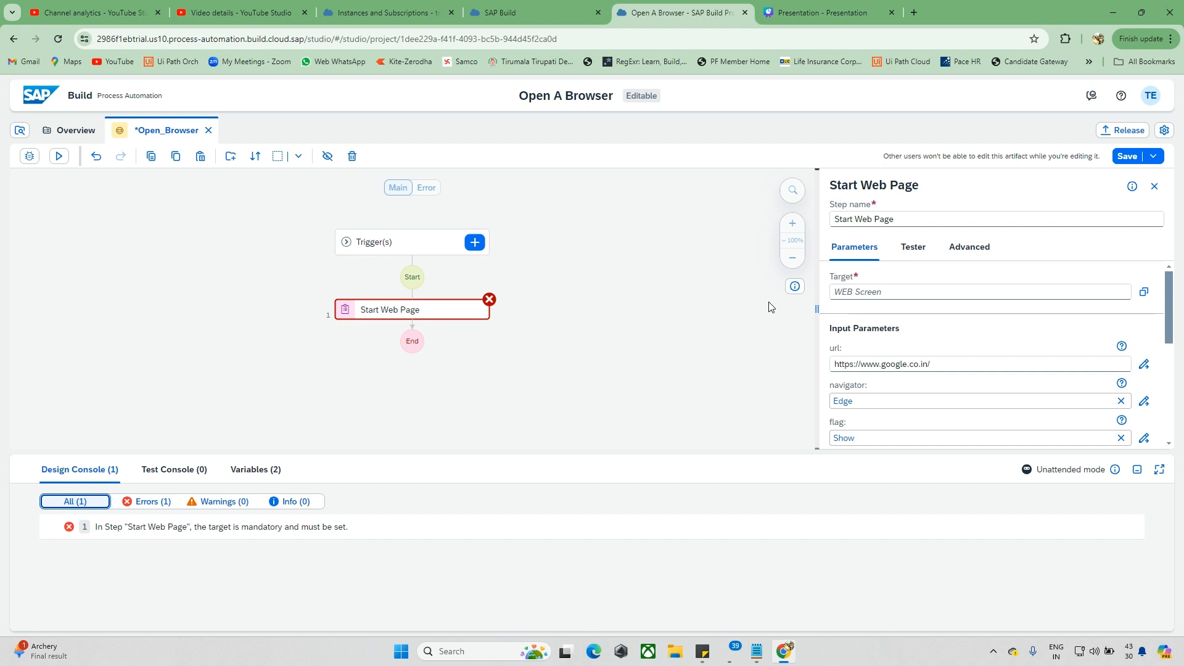
{"action": "left_click", "coordinate": [706, 304]}
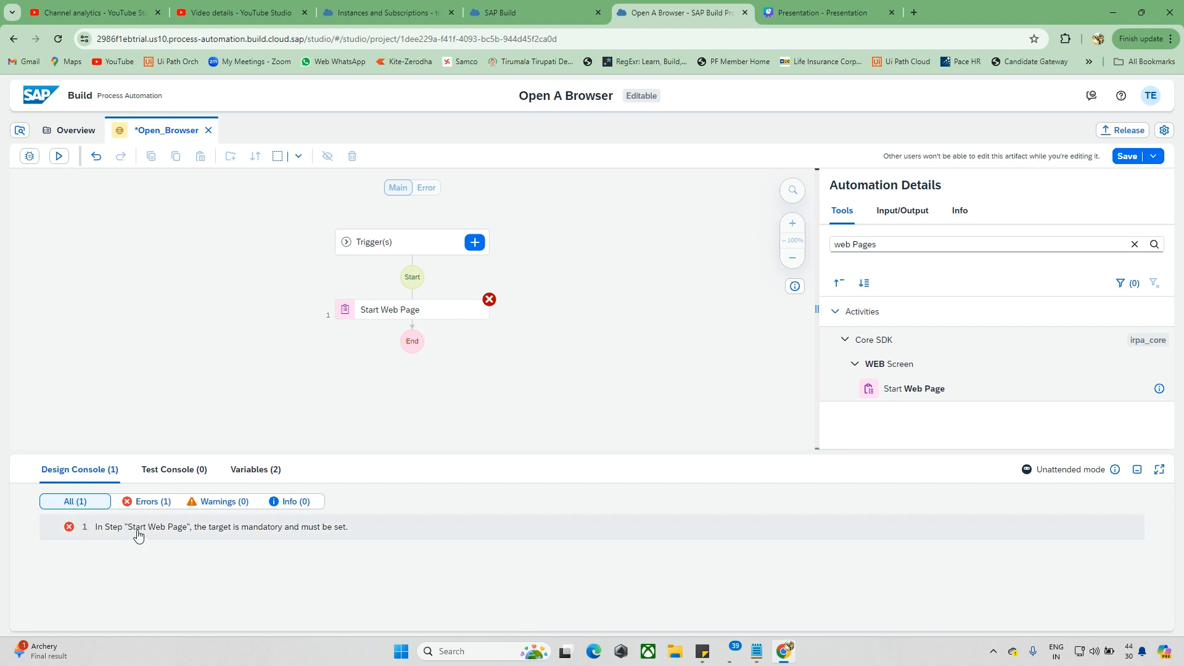
{"action": "left_click", "coordinate": [186, 529]}
{"action": "left_click", "coordinate": [605, 351]}
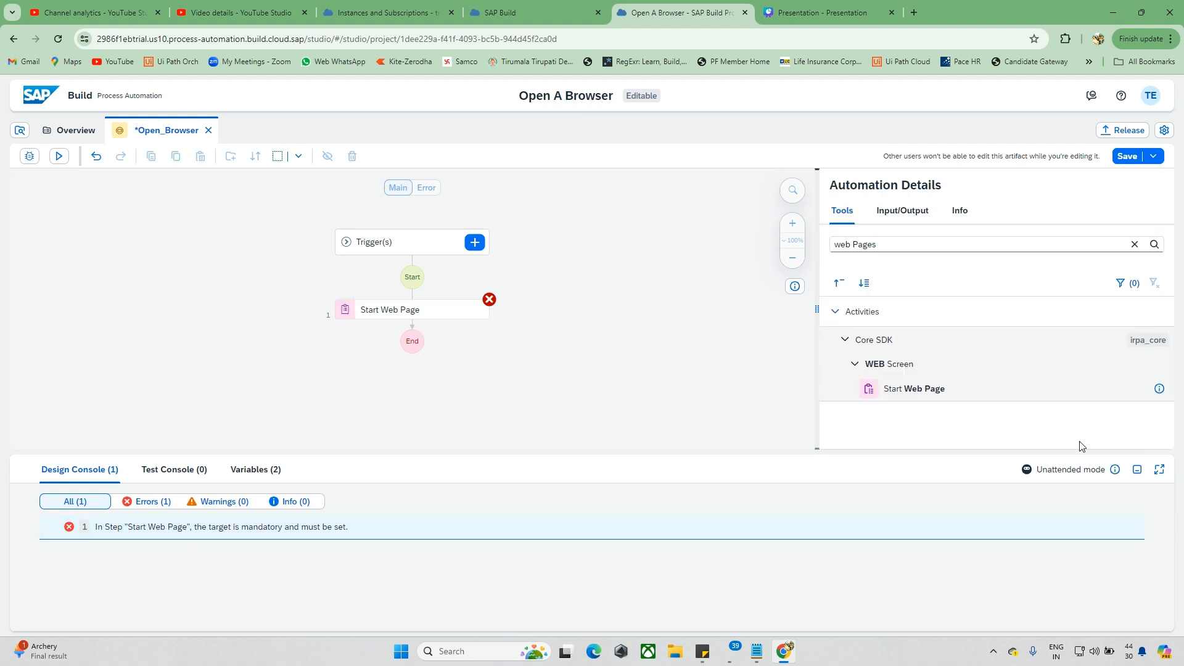
{"action": "left_click", "coordinate": [1137, 470]}
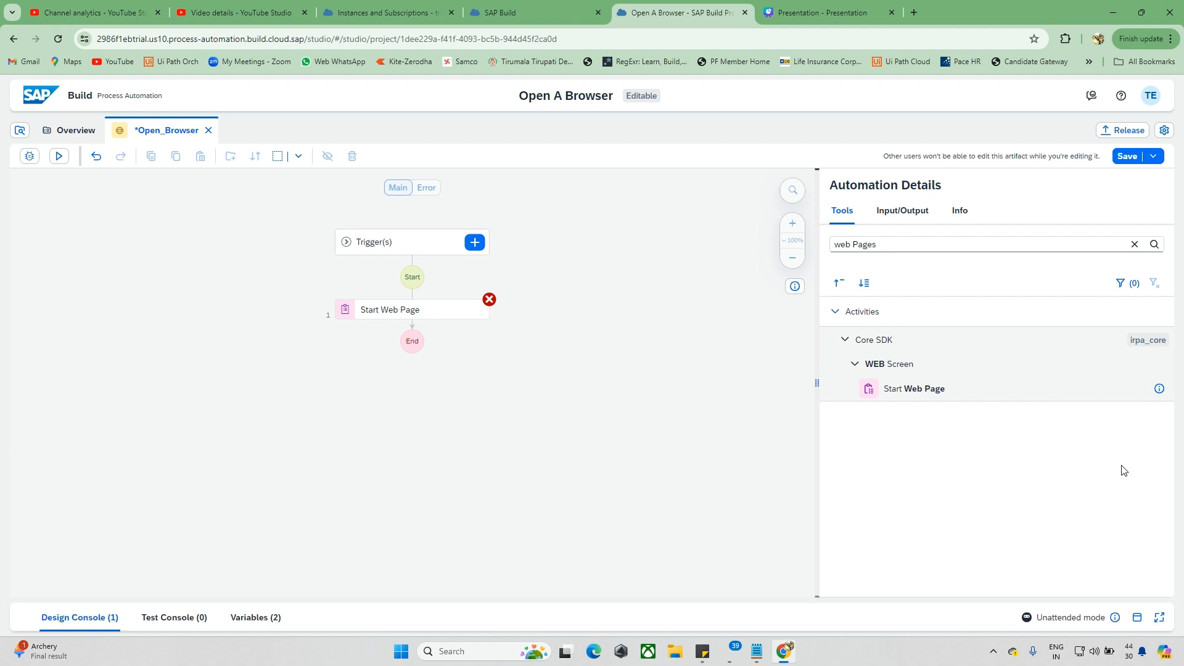
Create a new application named "Edge" in the project content
{"action": "left_click", "coordinate": [57, 132]}
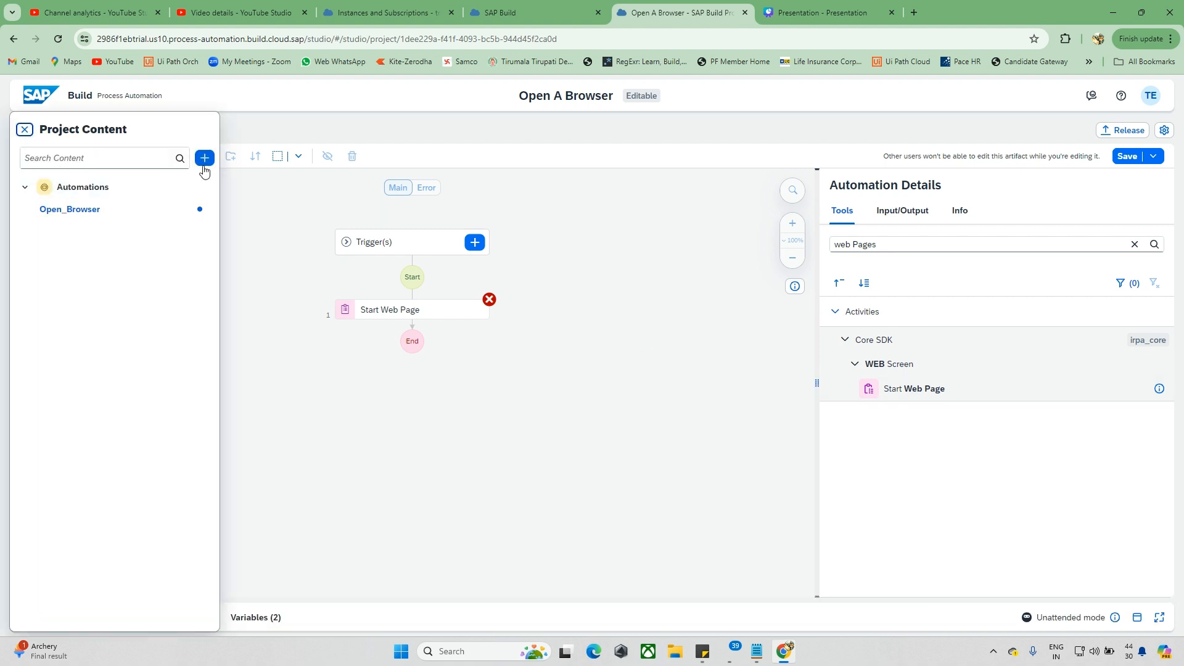
{"action": "left_click", "coordinate": [205, 159]}
{"action": "mouse_move", "coordinate": [240, 176]}
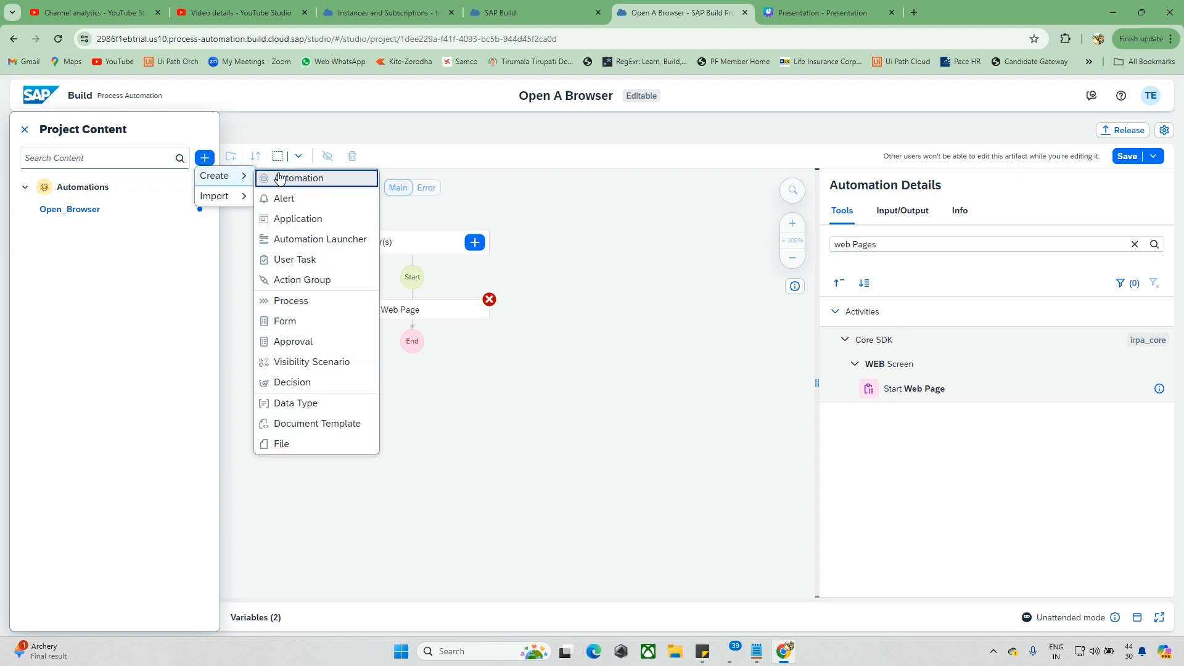
{"action": "left_click", "coordinate": [319, 219]}
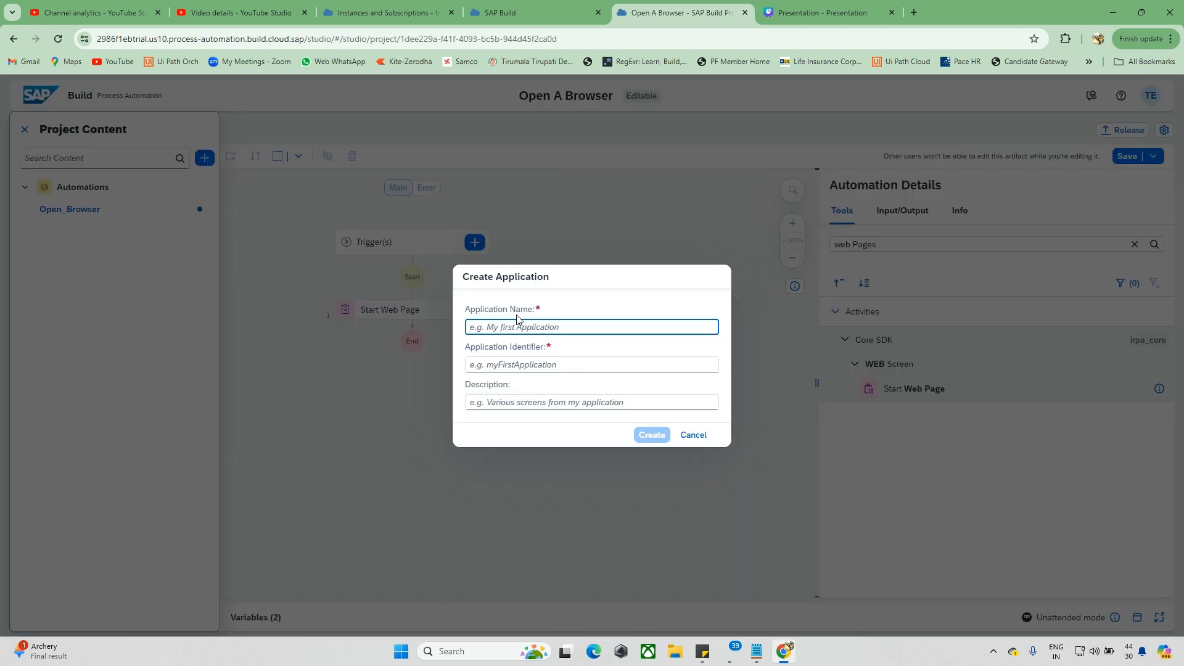
{"action": "type", "text": "Edge"}
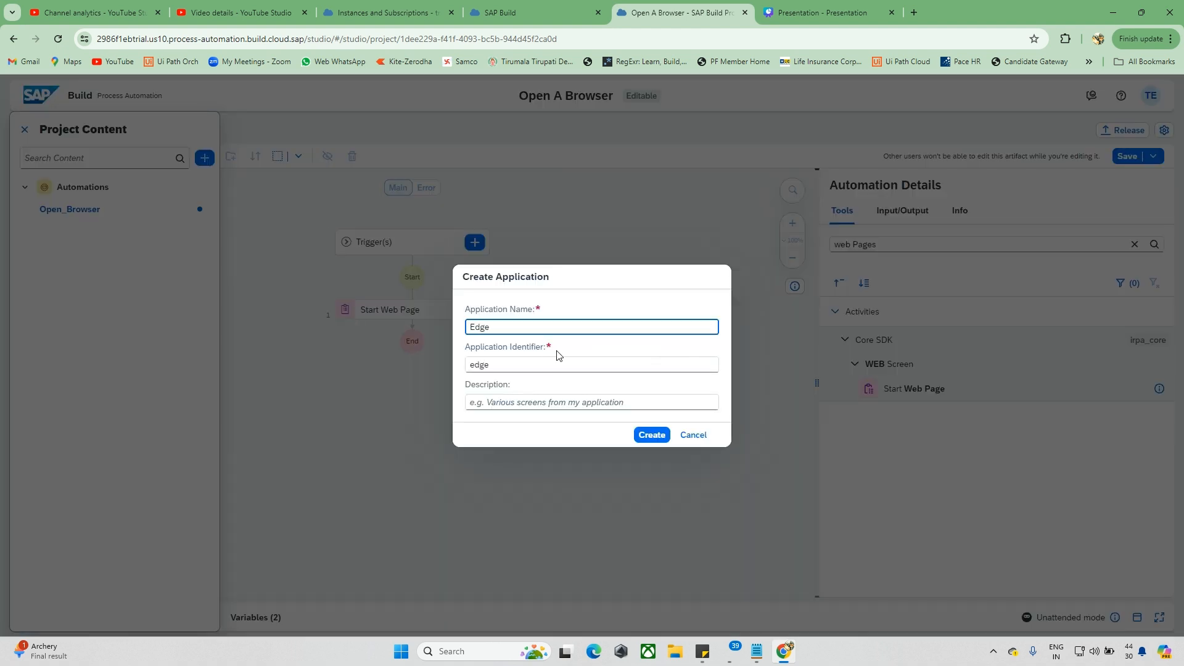
{"action": "left_click", "coordinate": [659, 435]}
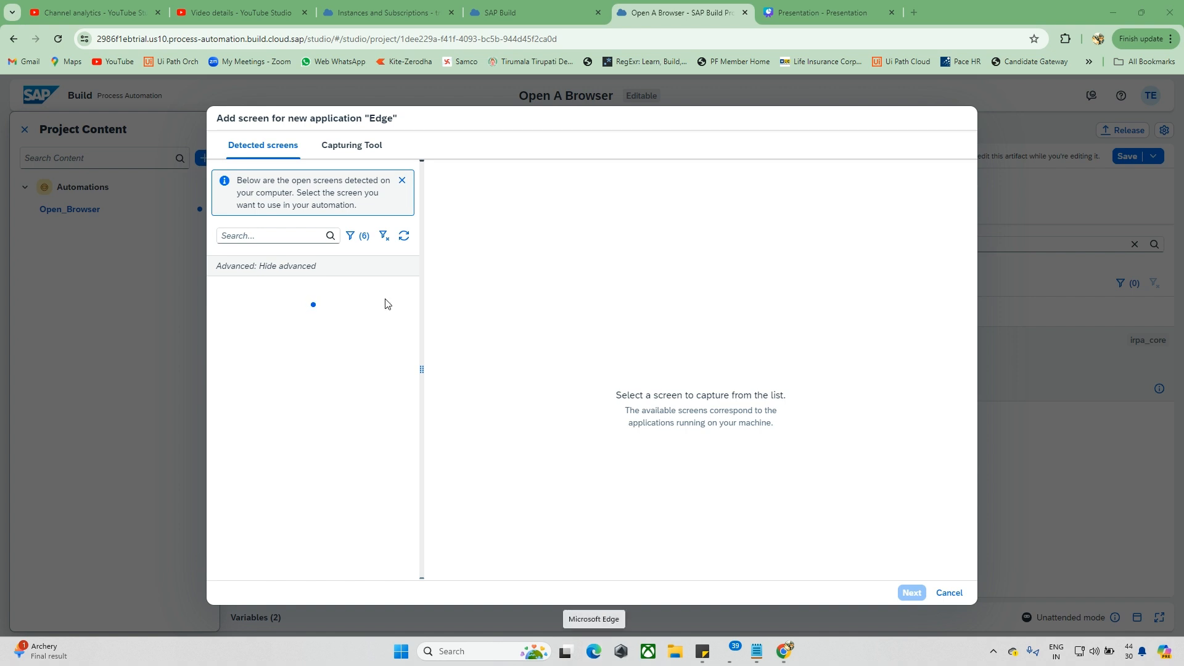
Switch to Microsoft Edge, open google.co.in as its only page, and minimize the browser
{"action": "left_click", "coordinate": [594, 650]}
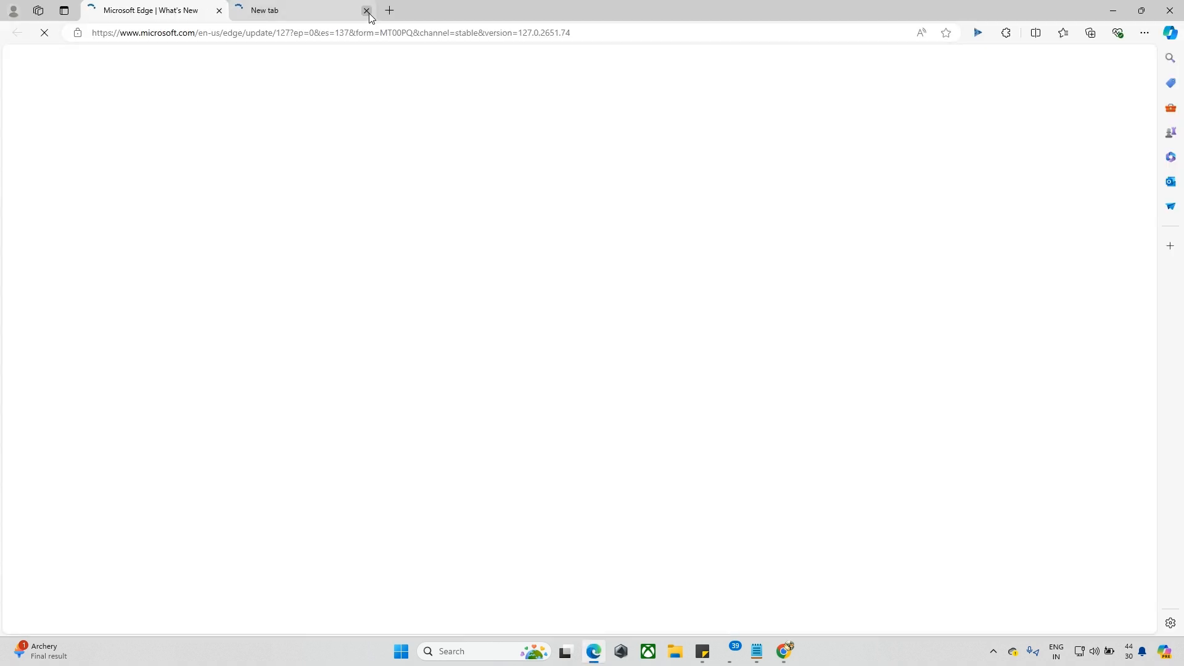
{"action": "left_click", "coordinate": [366, 11]}
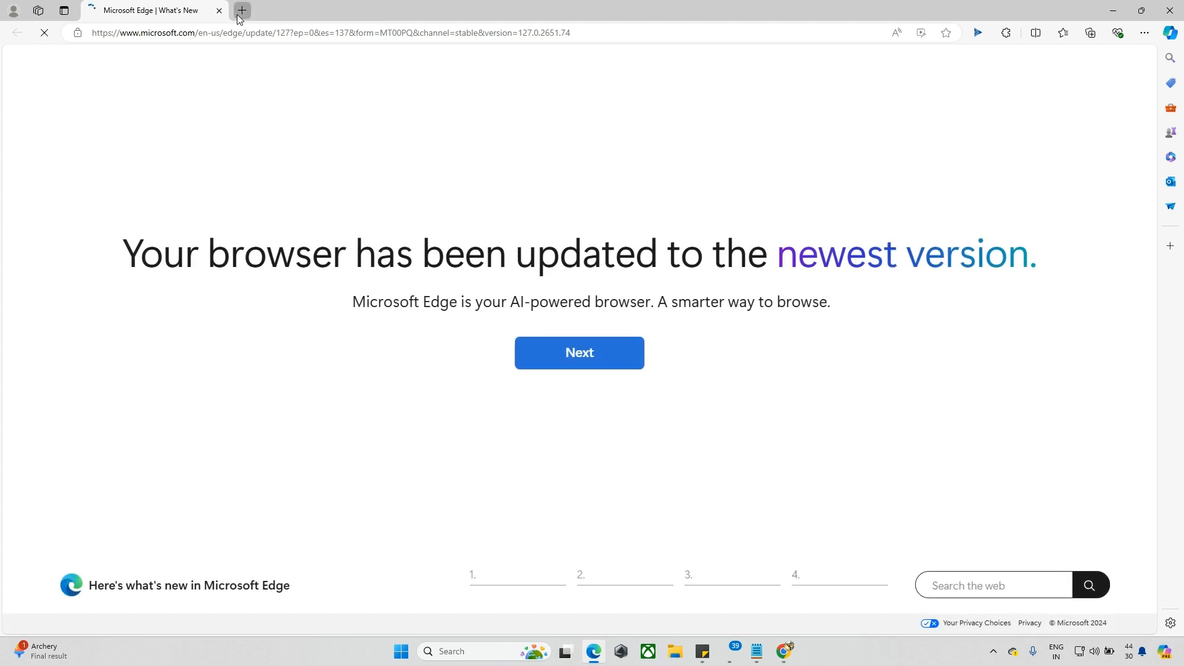
{"action": "left_click", "coordinate": [241, 15]}
{"action": "left_click", "coordinate": [219, 11]}
{"action": "left_click", "coordinate": [259, 34]}
{"action": "type", "text": "g"}
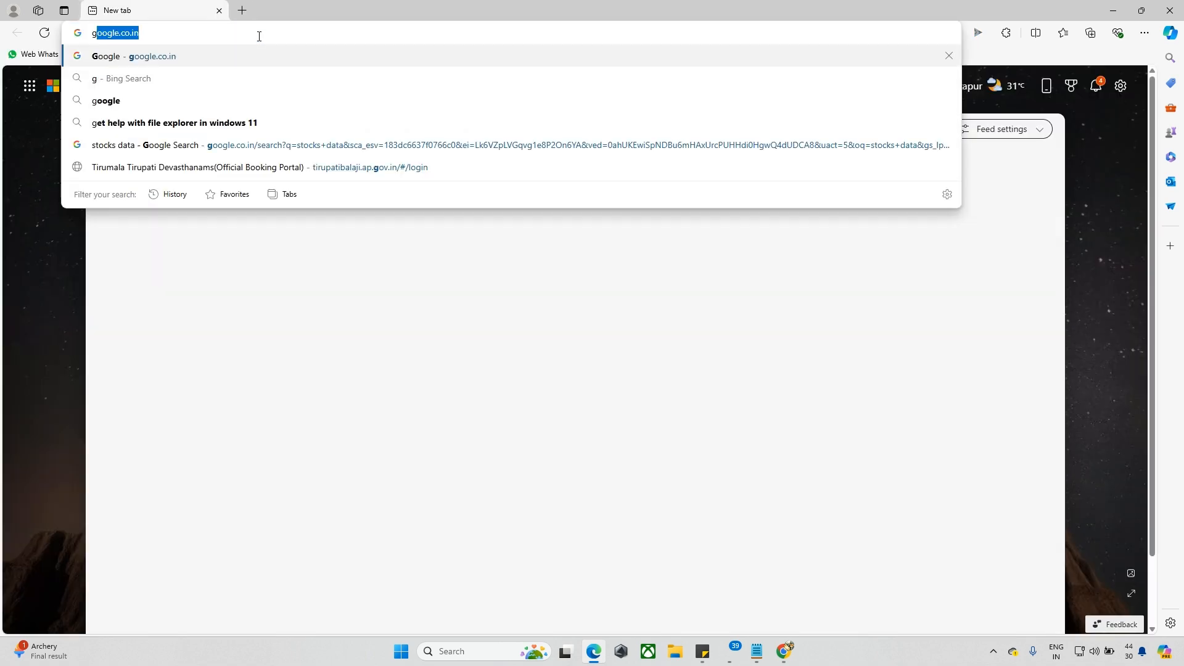
{"action": "type", "text": "o"}
{"action": "key", "text": "Return"}
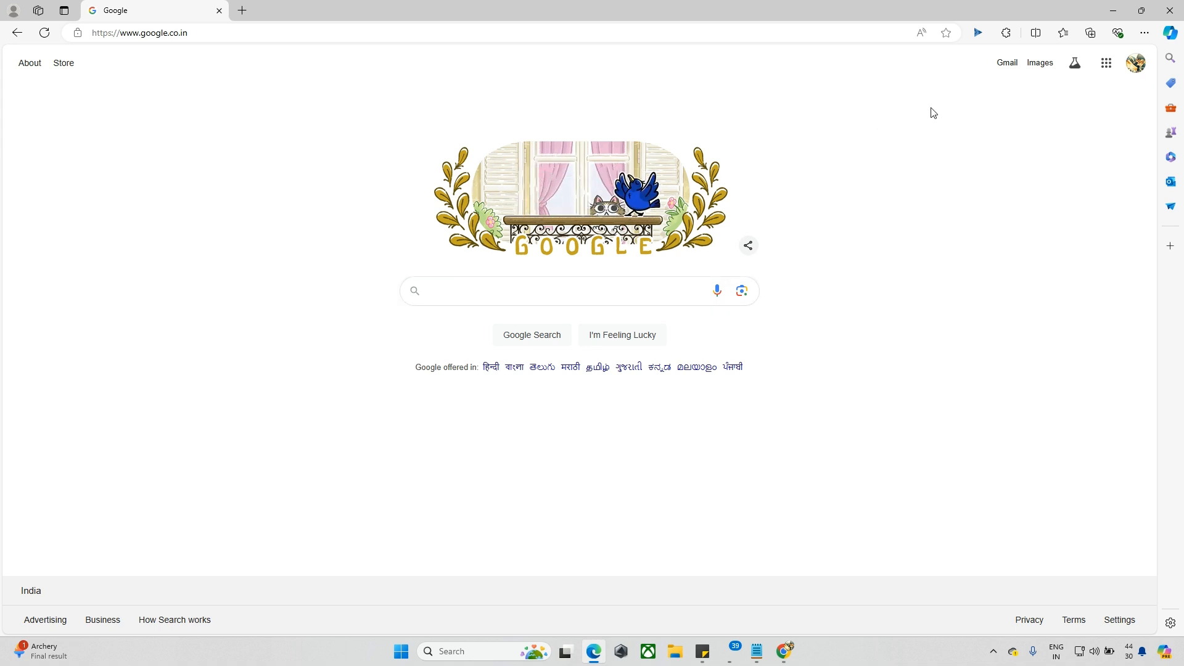
{"action": "left_click", "coordinate": [1112, 11]}
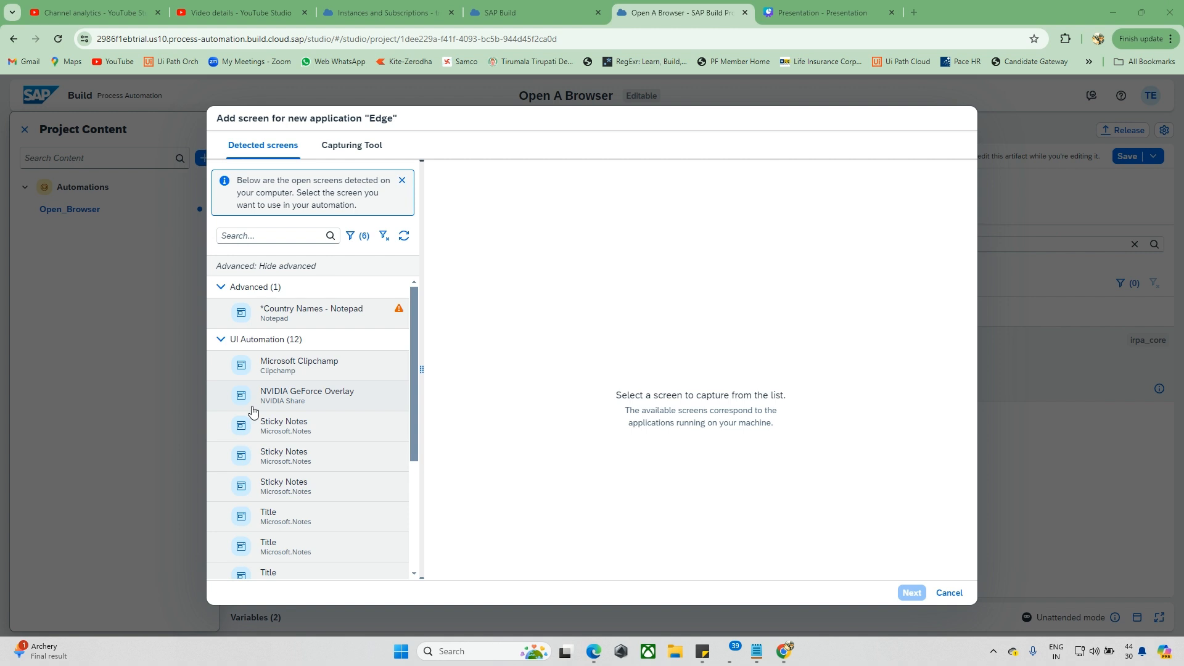
Refresh the detected screens for the new application and select the Google web screen
{"action": "scroll", "coordinate": [310, 457], "scroll_direction": "down", "scroll_amount": 3}
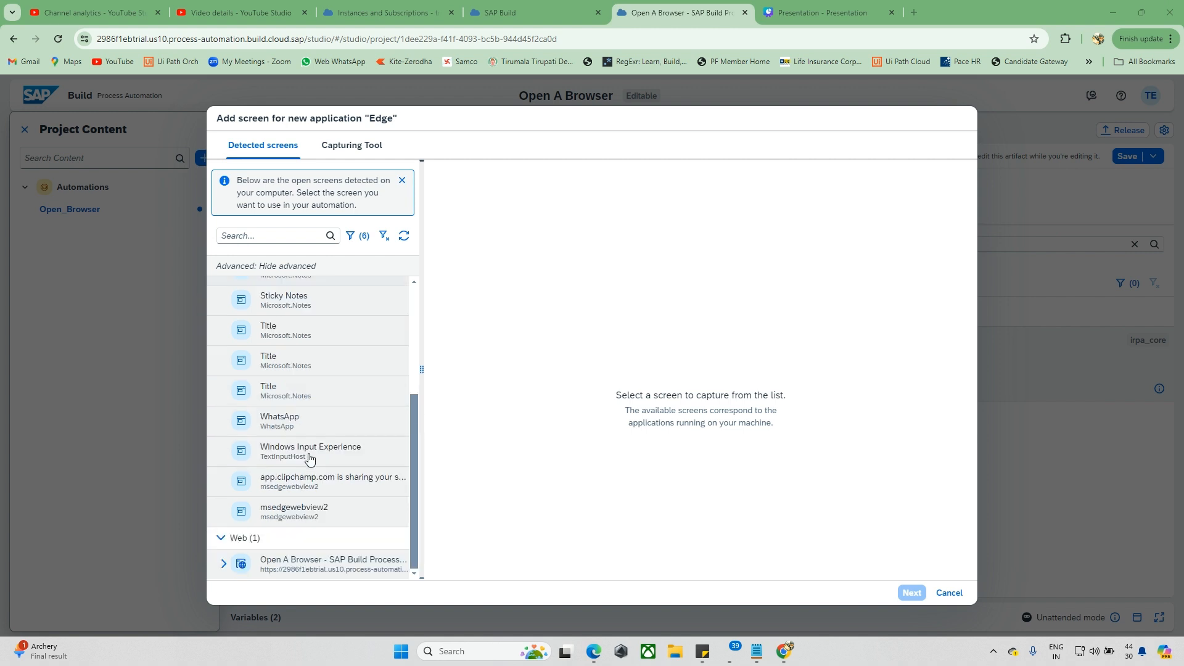
{"action": "scroll", "coordinate": [324, 403], "scroll_direction": "up", "scroll_amount": 5}
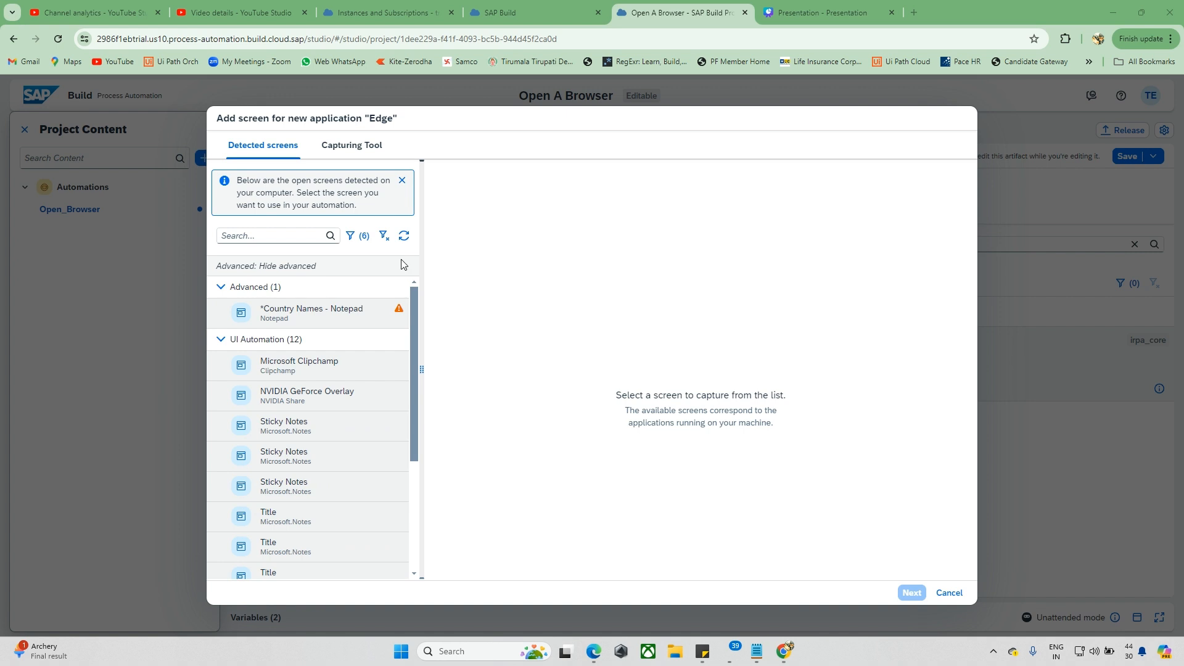
{"action": "left_click", "coordinate": [404, 238]}
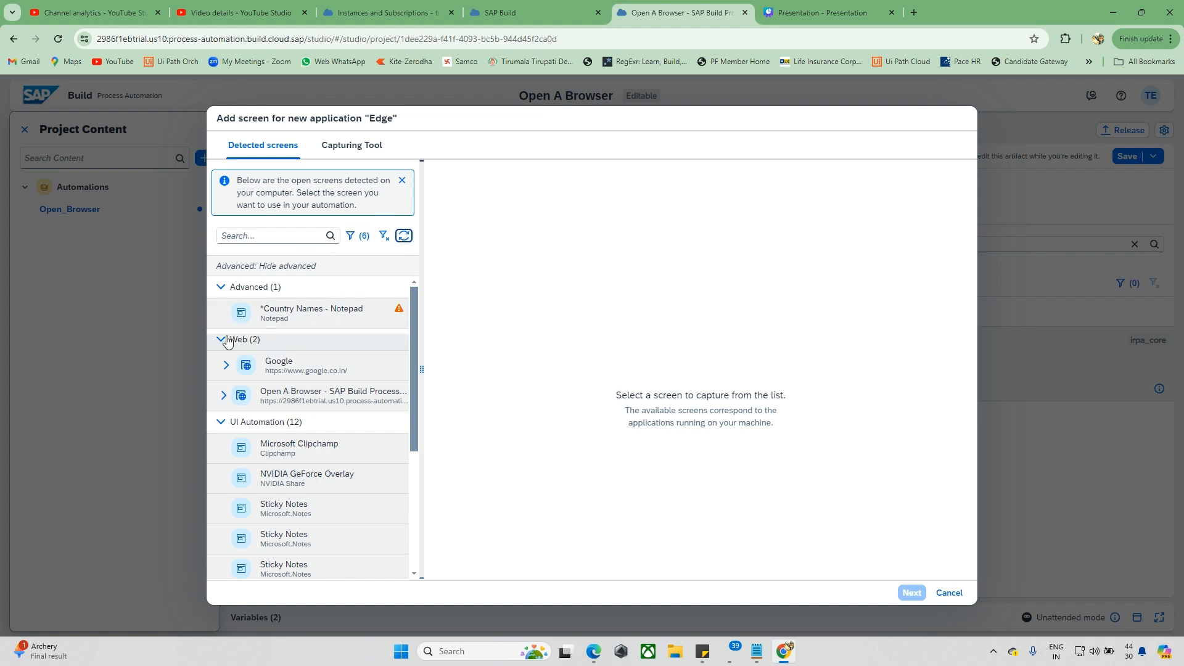
{"action": "left_click", "coordinate": [304, 368]}
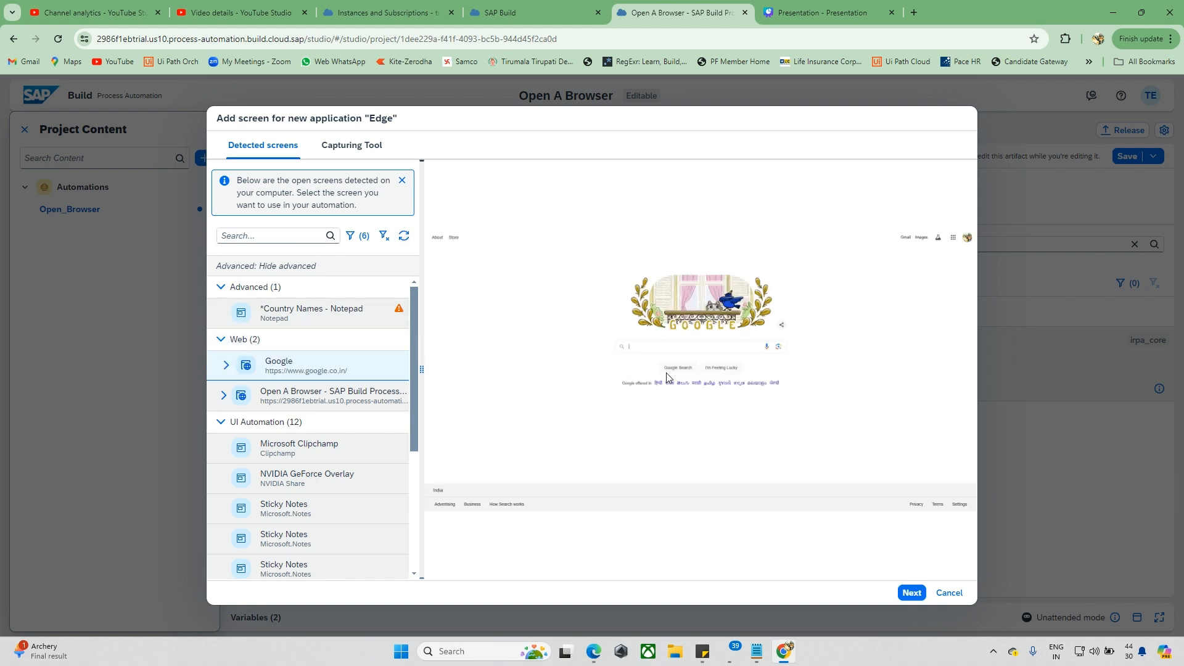
Compare the Google screen with the open Edge page and the SAP Build screen's preview, and inspect the pages nested under Google
{"action": "left_click", "coordinate": [594, 651]}
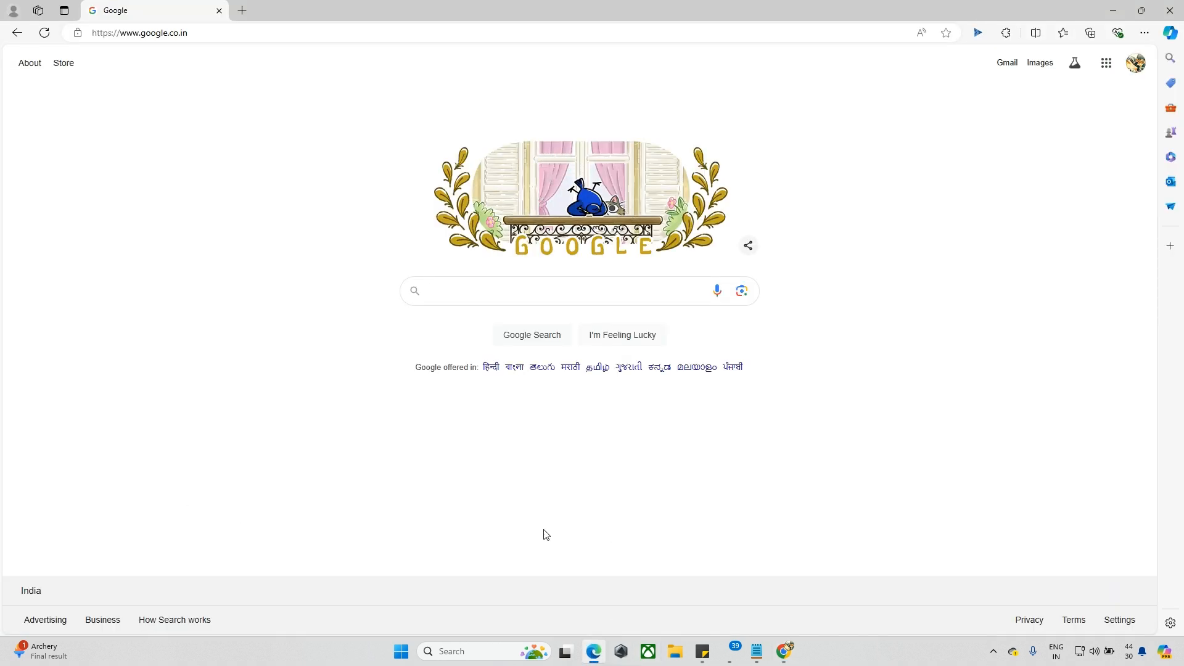
{"action": "key", "text": "alt+Tab"}
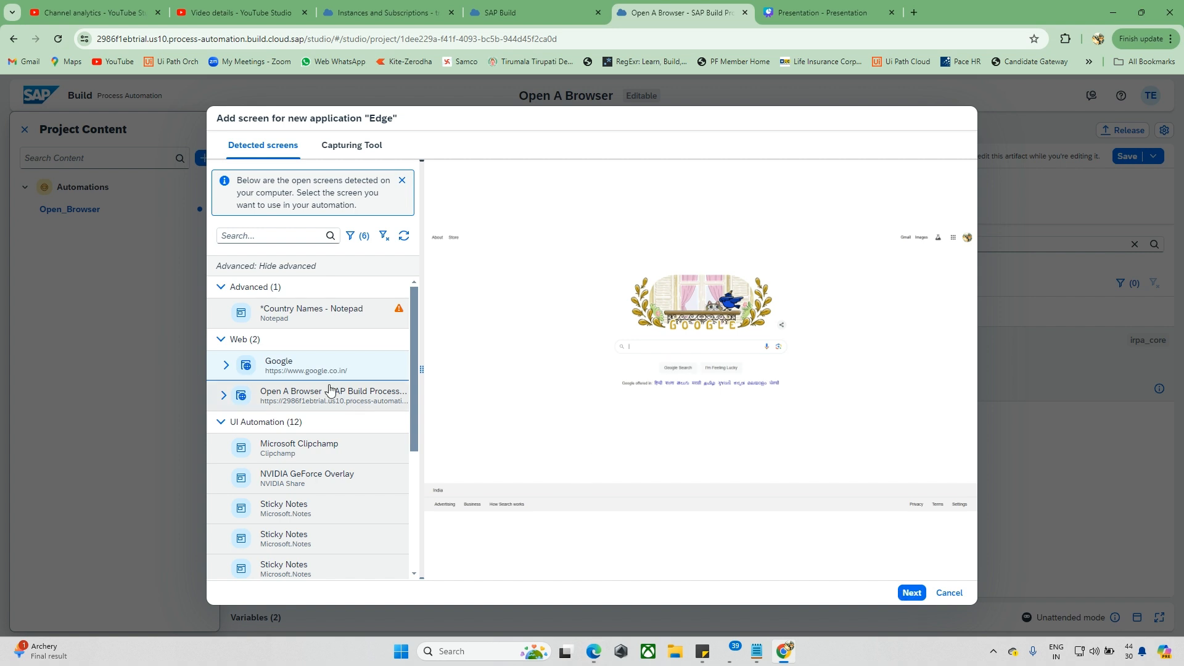
{"action": "left_click", "coordinate": [300, 405]}
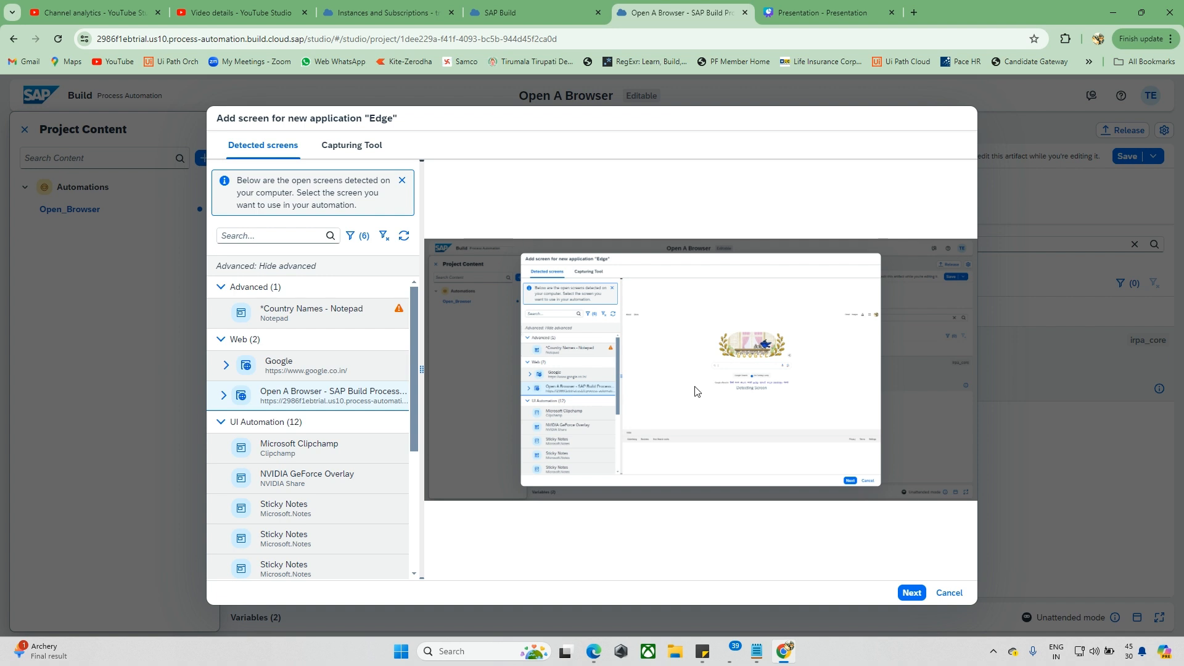
{"action": "left_click", "coordinate": [284, 367]}
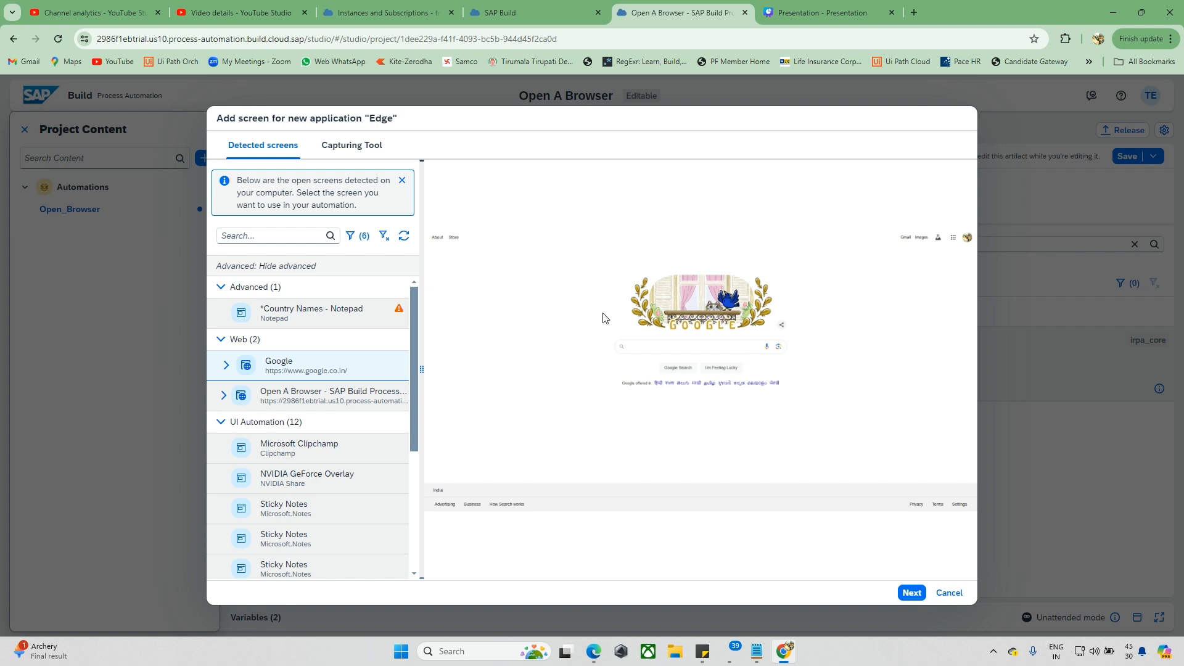
{"action": "left_click", "coordinate": [227, 365]}
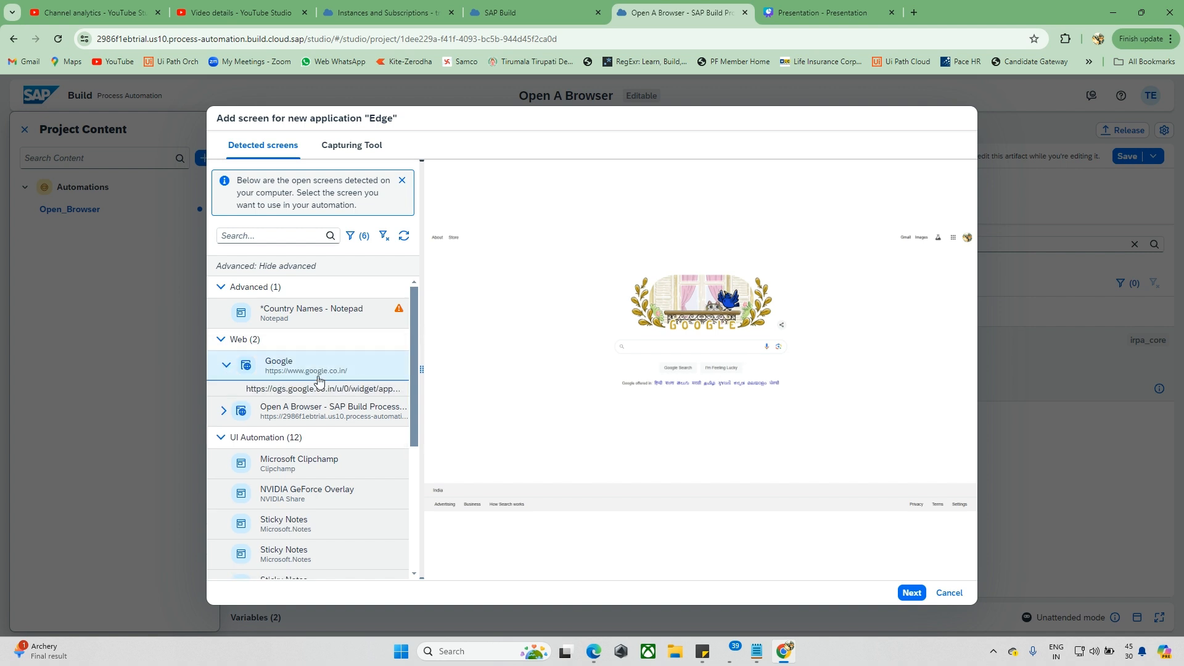
{"action": "left_click", "coordinate": [226, 365]}
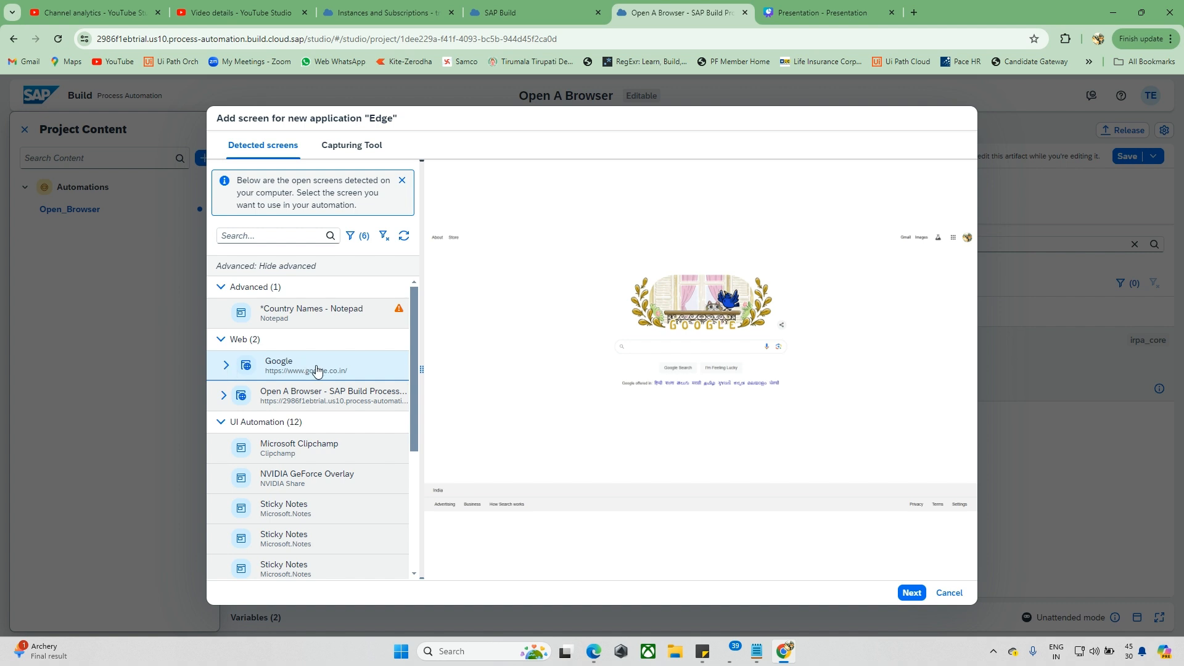
Proceed with the Google screen, show the advanced capture options, and select Web as the capture technology
{"action": "left_click", "coordinate": [912, 593]}
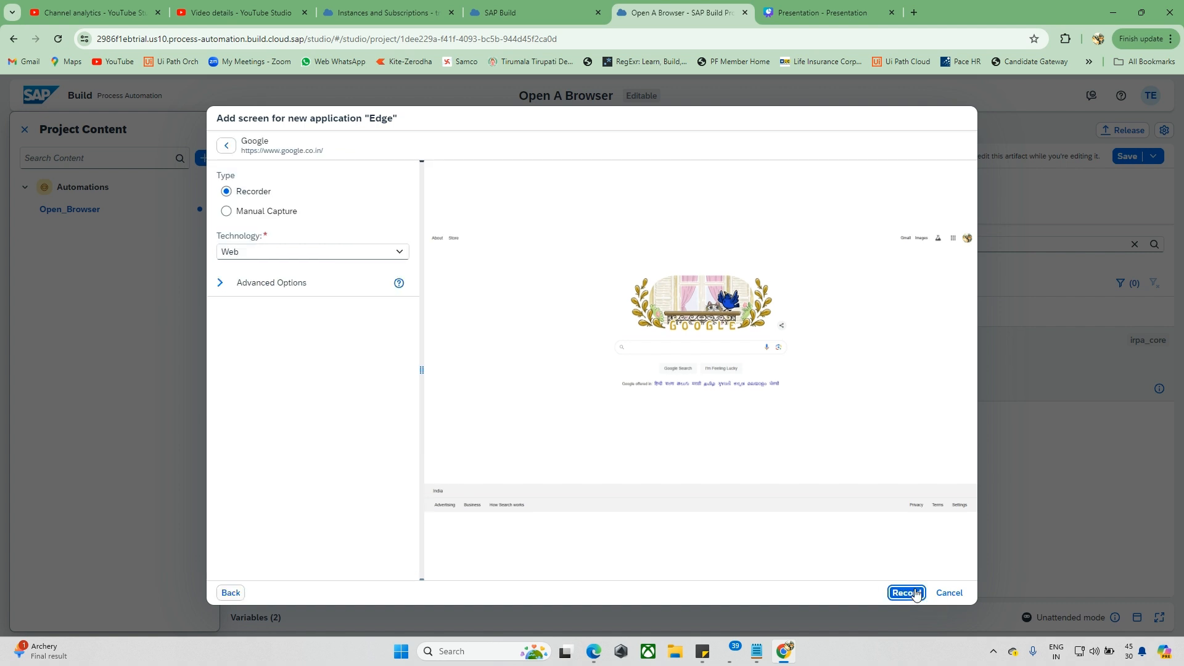
{"action": "left_click", "coordinate": [227, 212]}
{"action": "left_click", "coordinate": [230, 287]}
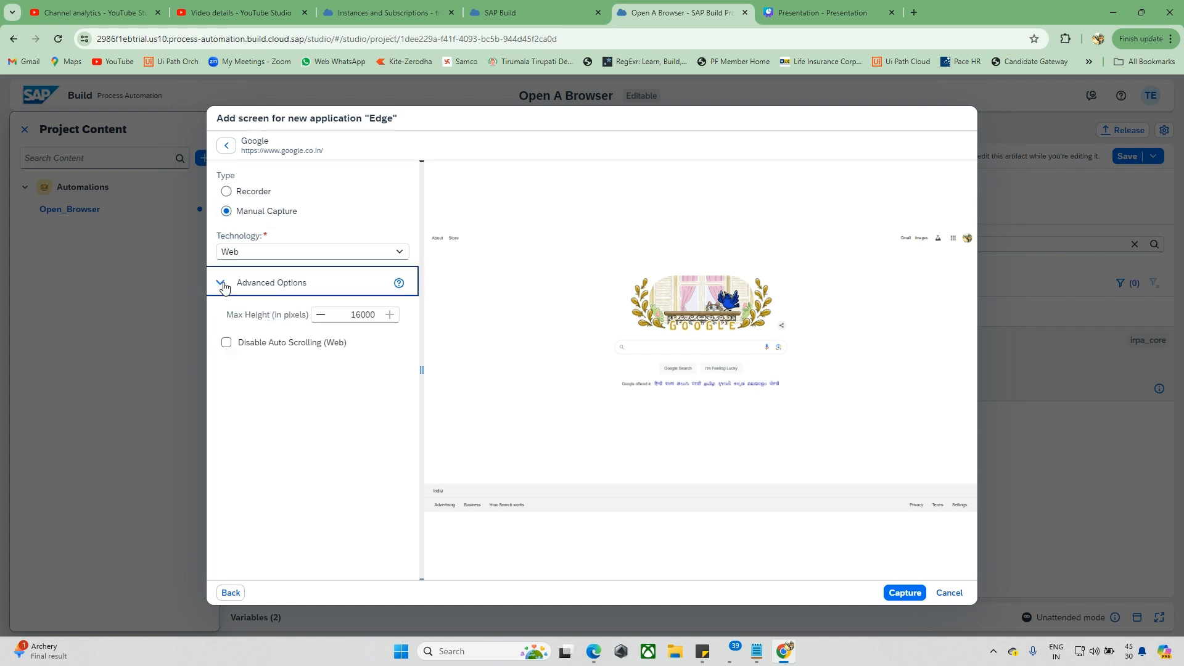
{"action": "left_click", "coordinate": [401, 254]}
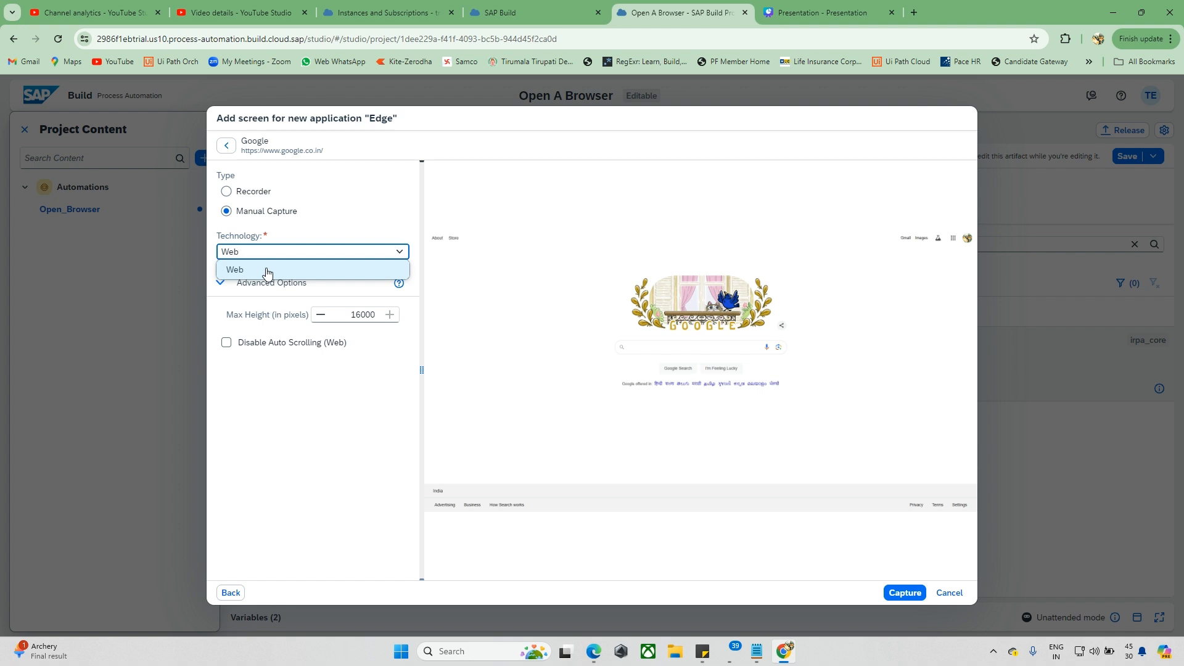
{"action": "left_click", "coordinate": [266, 272]}
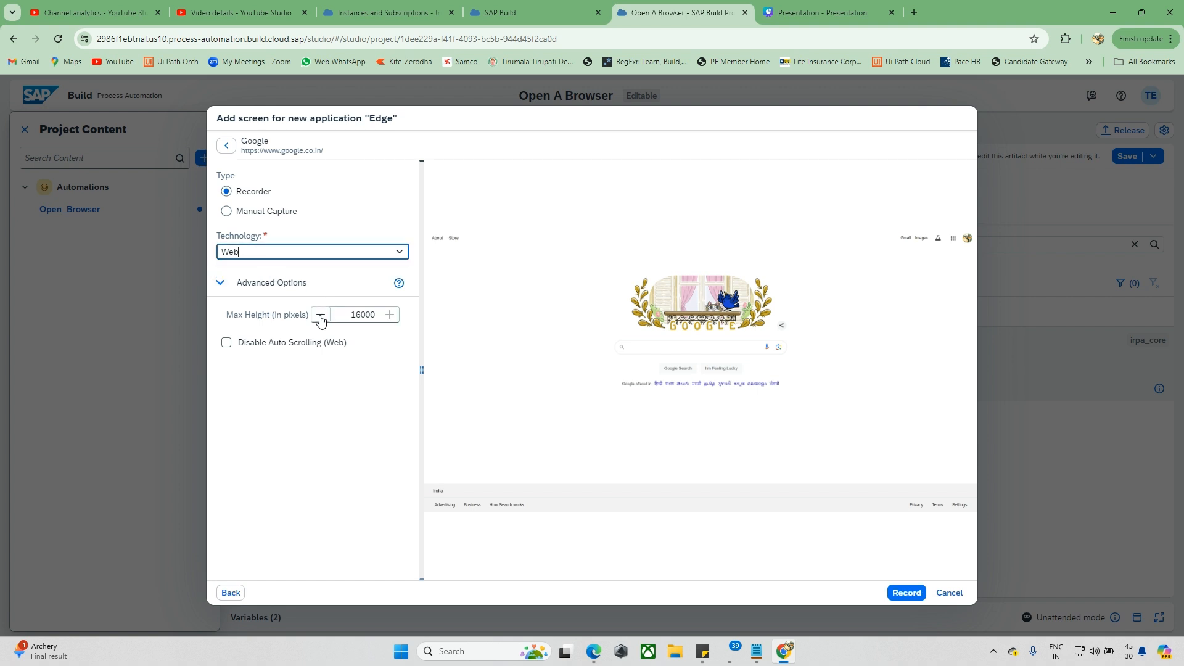
Capture the Google screen using Manual Capture with auto scrolling disabled and the maximum height kept at 16000 pixels
{"action": "double_click", "coordinate": [352, 314]}
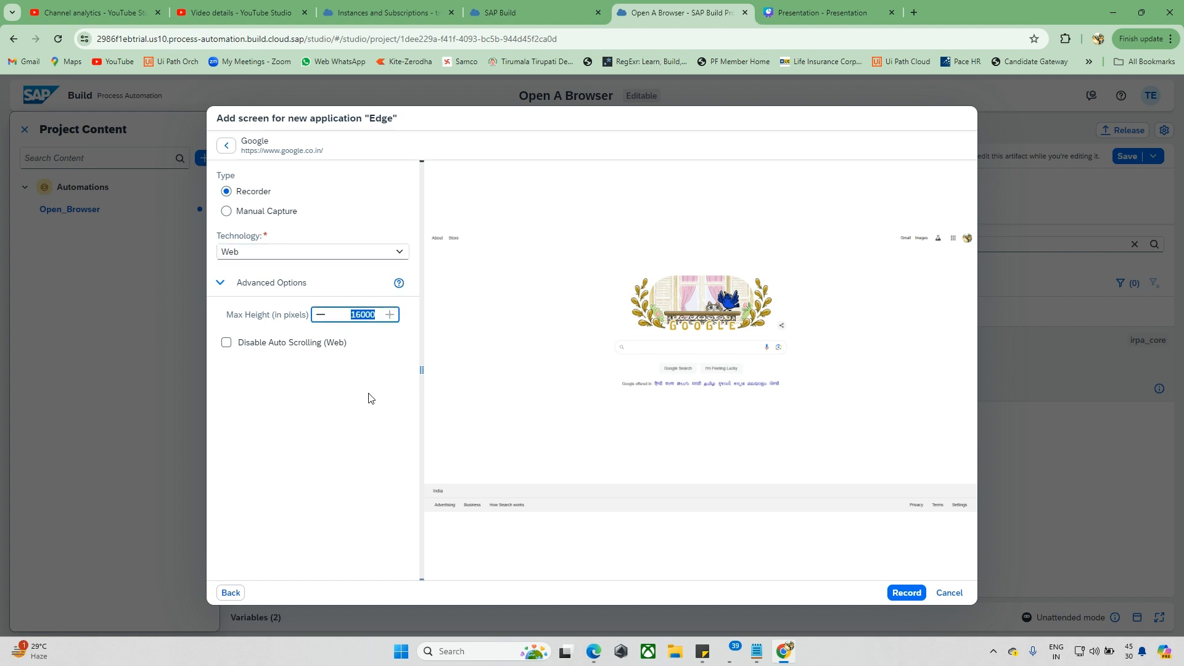
{"action": "left_click", "coordinate": [227, 211]}
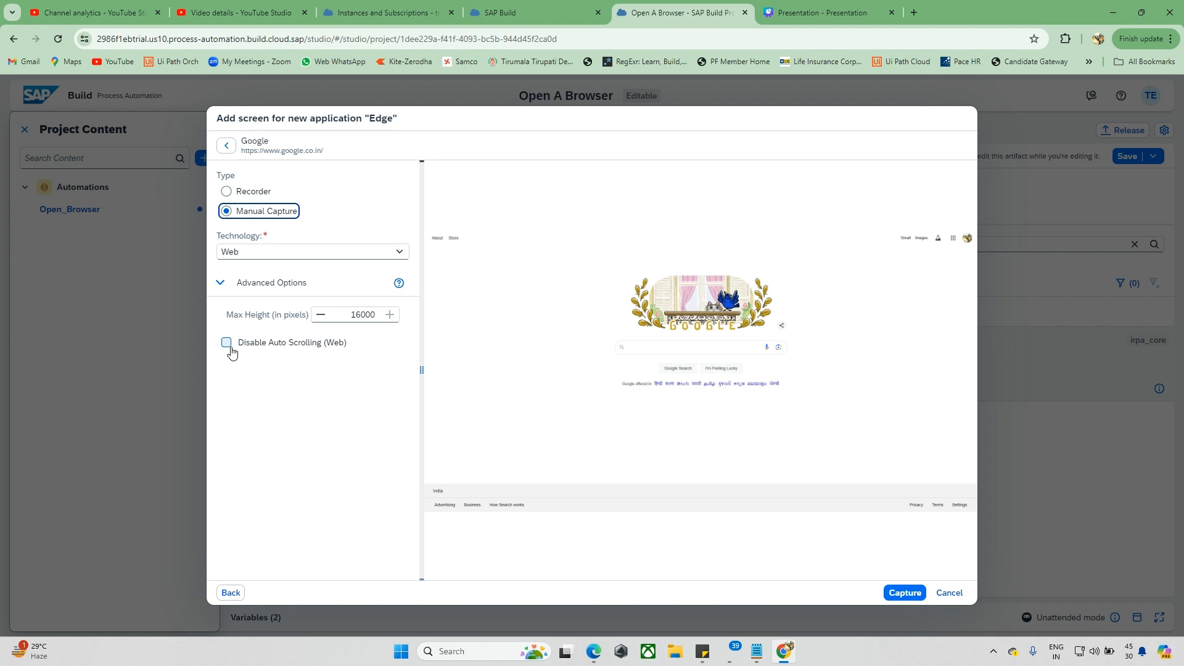
{"action": "left_click", "coordinate": [228, 346]}
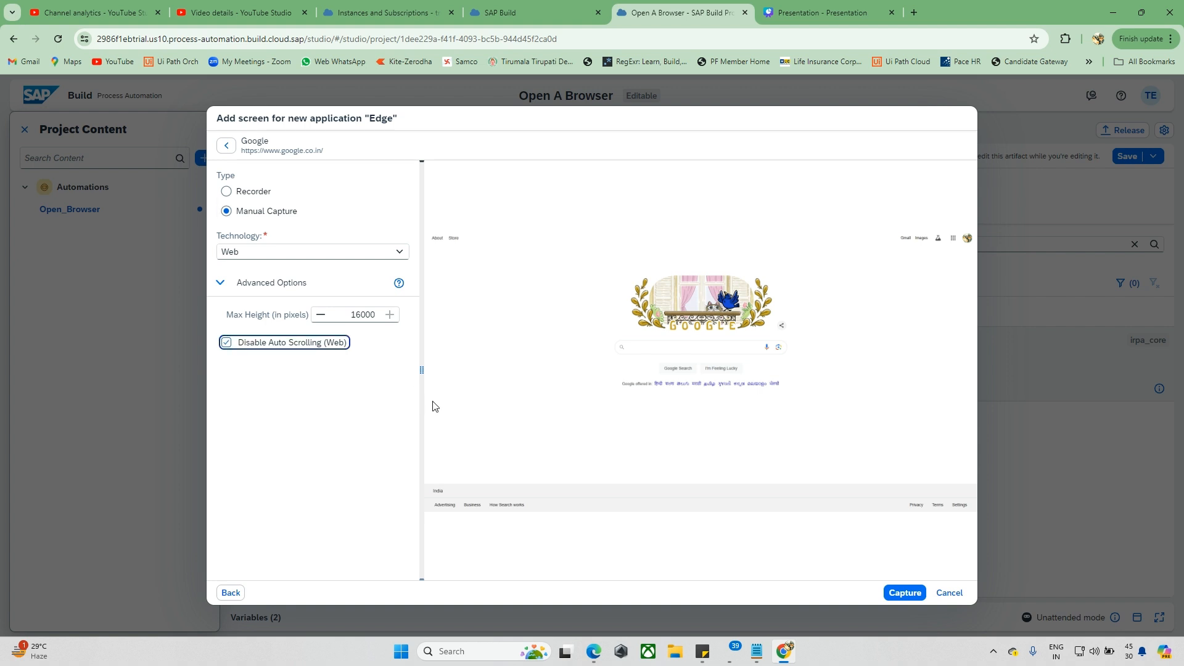
{"action": "left_click", "coordinate": [362, 407]}
{"action": "left_click", "coordinate": [906, 595]}
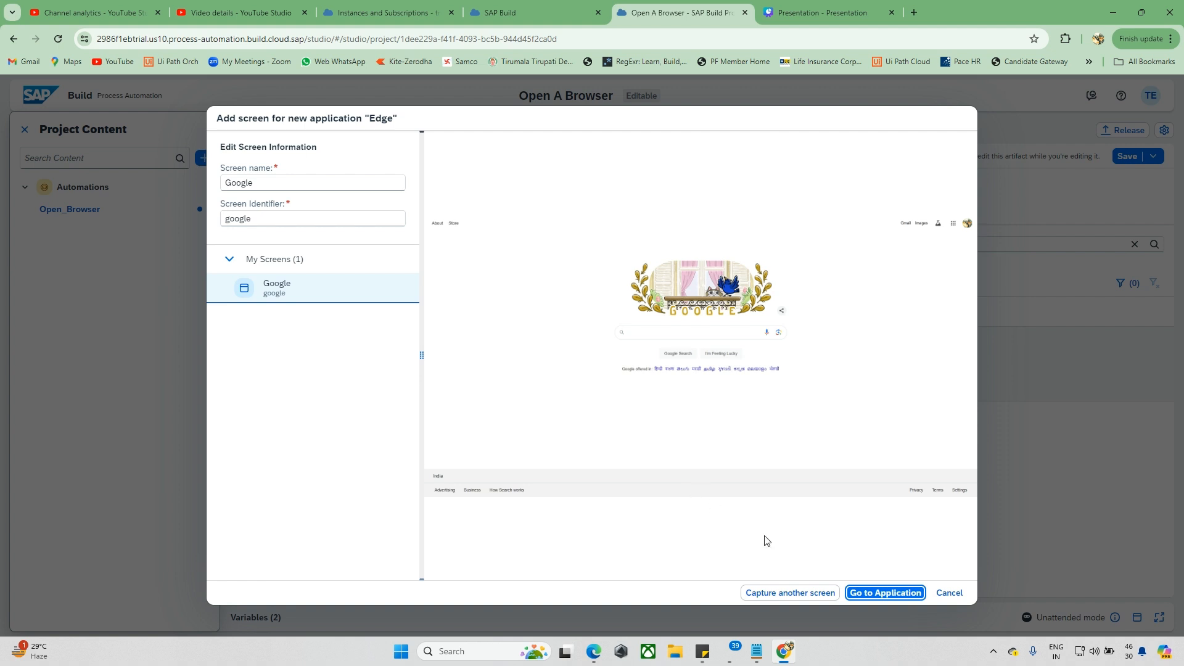
Keep Google as the screen name, go to the new Edge application, and close the project content
{"action": "left_click", "coordinate": [871, 593]}
{"action": "left_click", "coordinate": [279, 186]}
{"action": "double_click", "coordinate": [280, 186]}
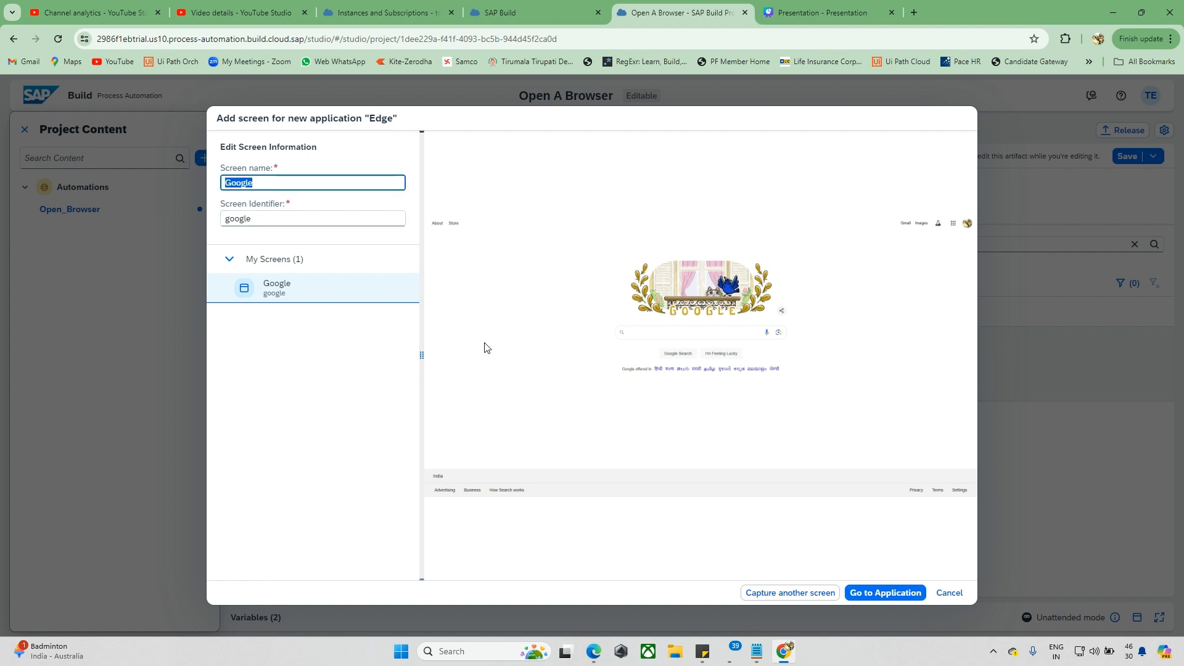
{"action": "left_click", "coordinate": [896, 601]}
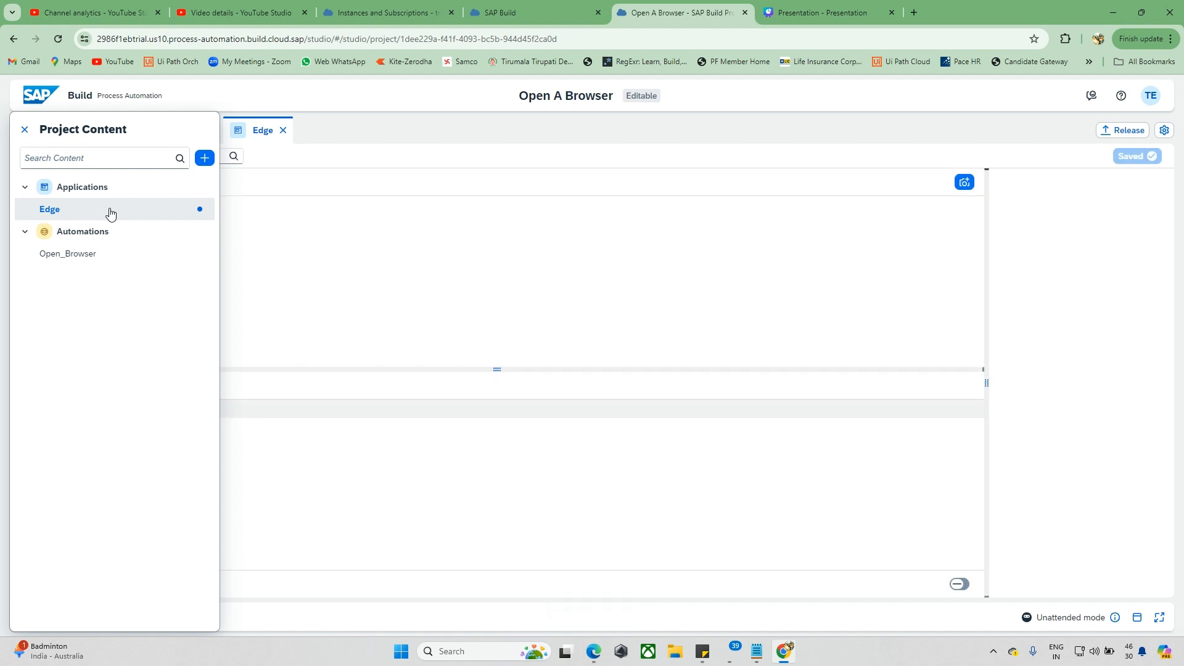
{"action": "left_click", "coordinate": [24, 129]}
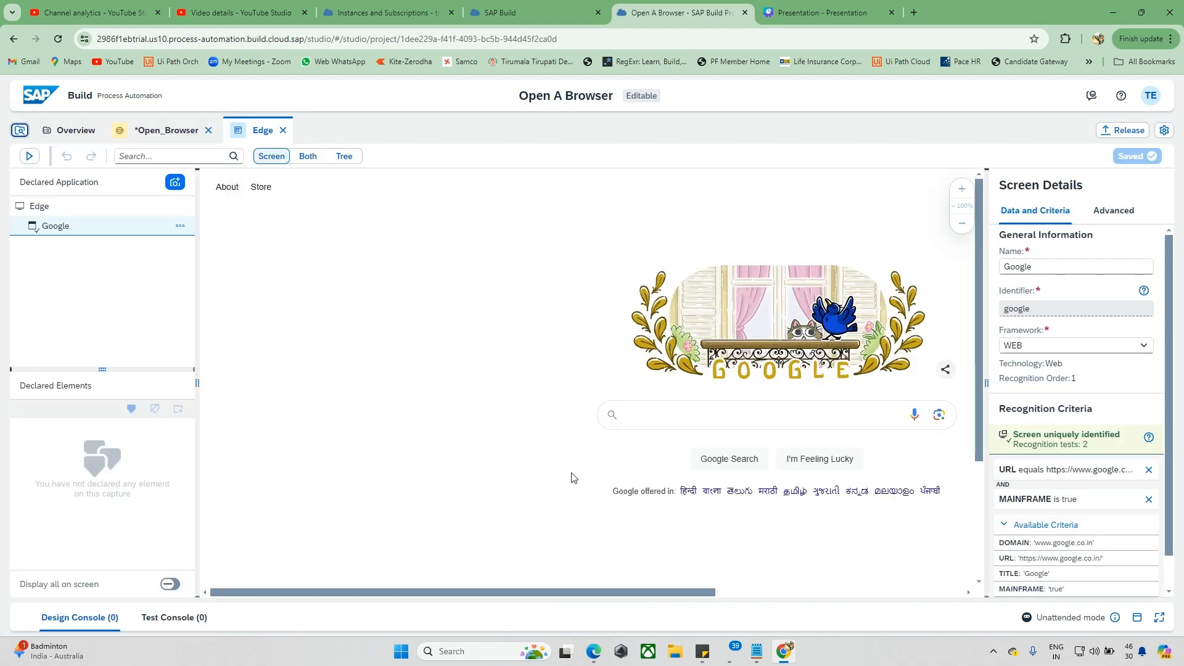
Examine the full width of the captured Google page and widen the screen details area
{"action": "scroll", "coordinate": [571, 477], "scroll_direction": "right", "scroll_amount": 5}
{"action": "scroll", "coordinate": [572, 477], "scroll_direction": "left", "scroll_amount": 5}
{"action": "scroll", "coordinate": [572, 477], "scroll_direction": "right", "scroll_amount": 5}
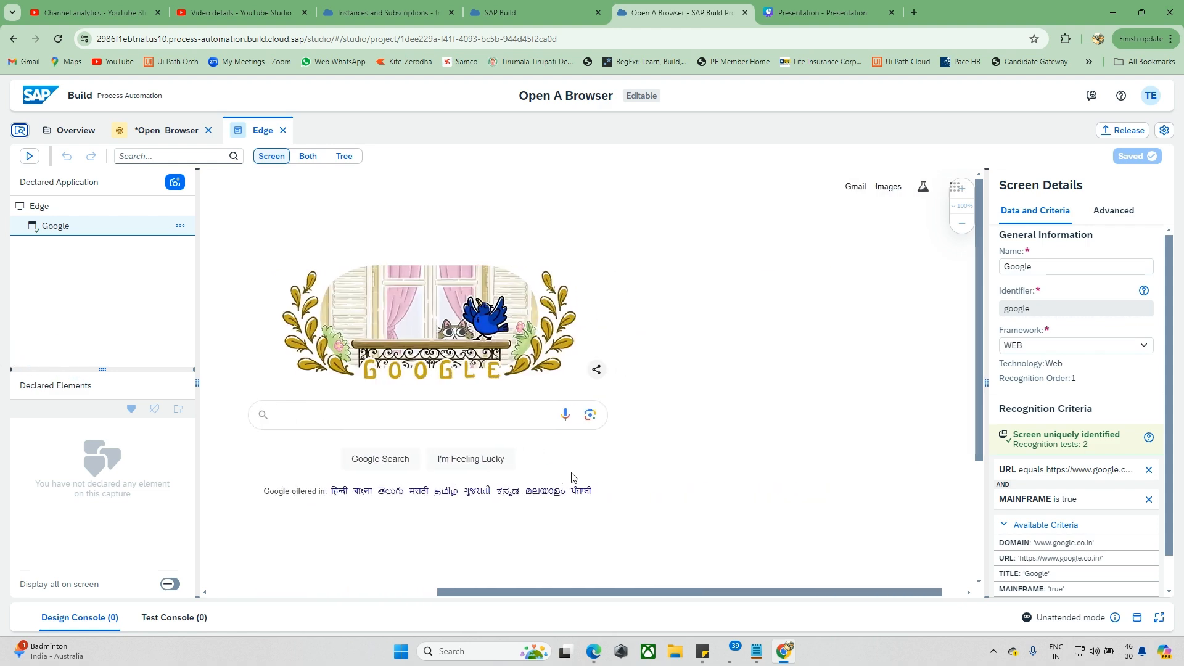
{"action": "scroll", "coordinate": [820, 418], "scroll_direction": "left", "scroll_amount": 2}
{"action": "scroll", "coordinate": [820, 419], "scroll_direction": "left", "scroll_amount": 3}
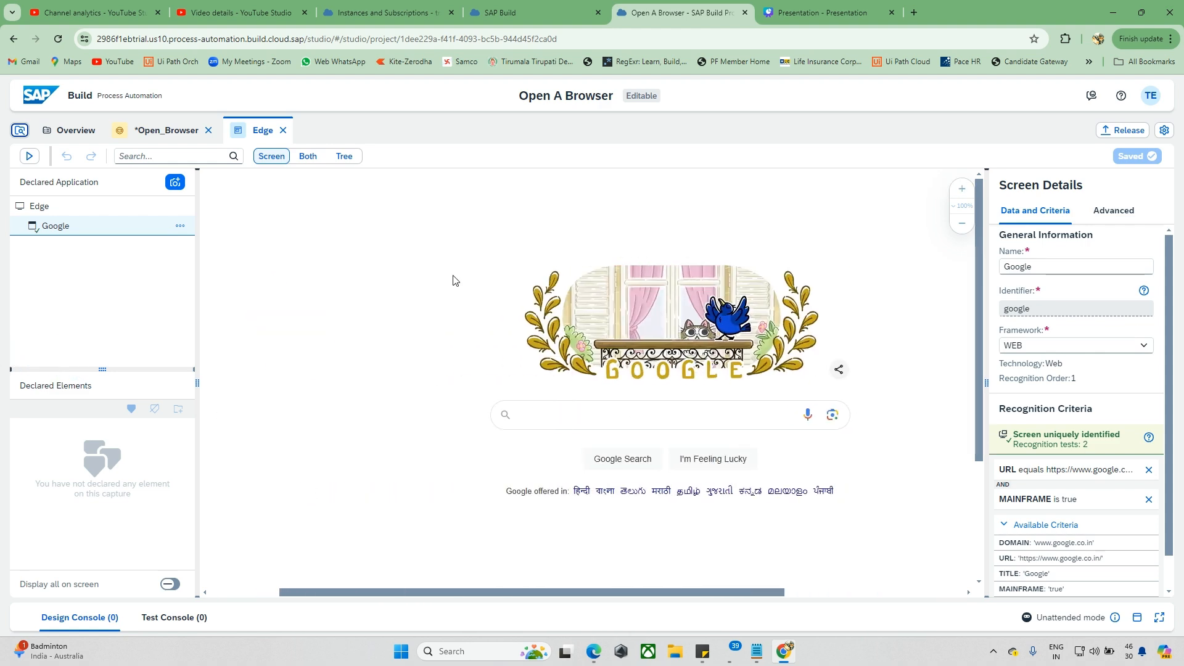
{"action": "scroll", "coordinate": [454, 280], "scroll_direction": "right", "scroll_amount": 5}
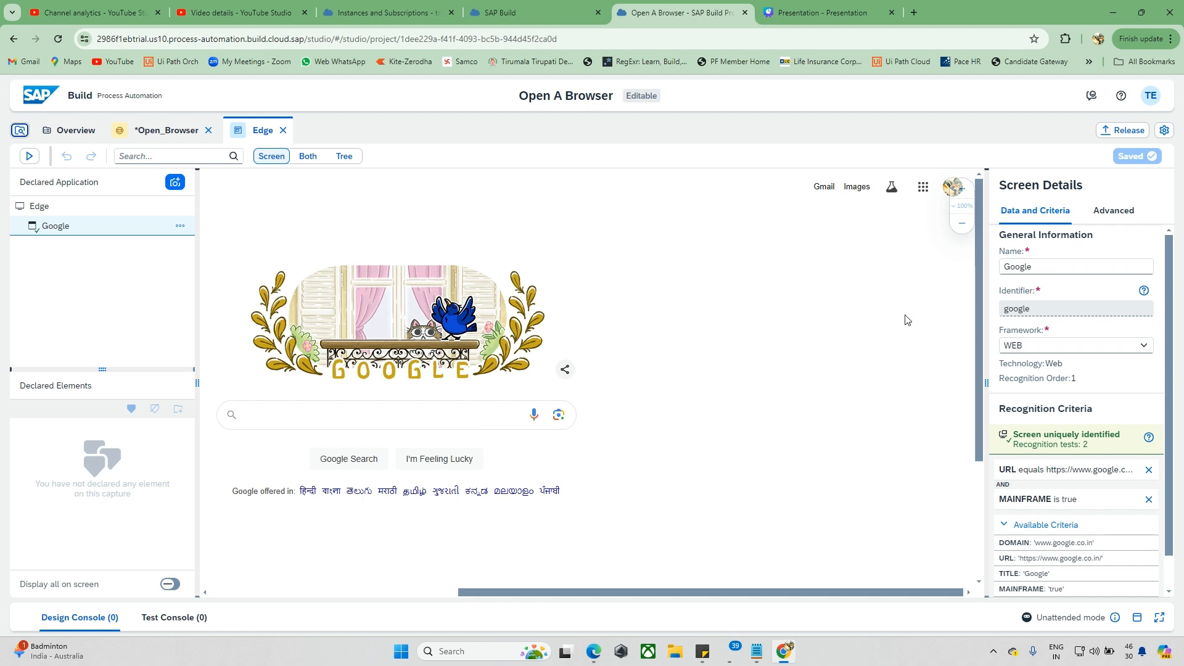
{"action": "left_click_drag", "start_coordinate": [987, 383], "coordinate": [659, 367]}
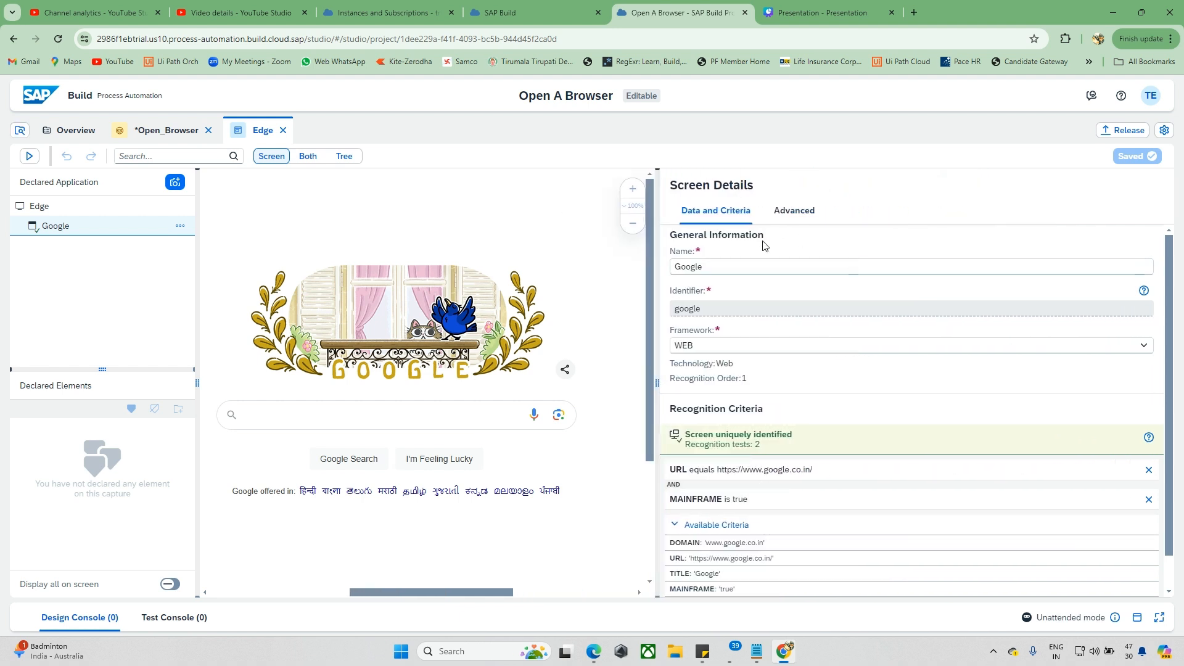
Try renaming the captured screen to Google1, and save it with the name set back to Google
{"action": "left_click_drag", "start_coordinate": [719, 267], "coordinate": [639, 271]}
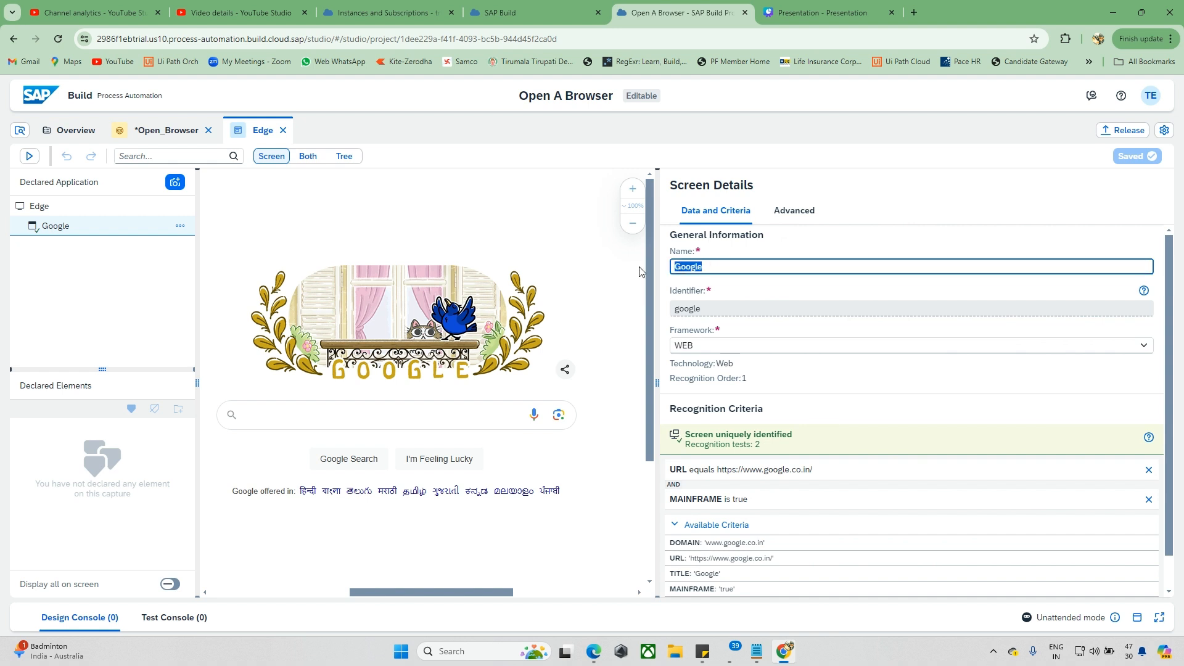
{"action": "left_click", "coordinate": [721, 260]}
{"action": "left_click", "coordinate": [767, 250]}
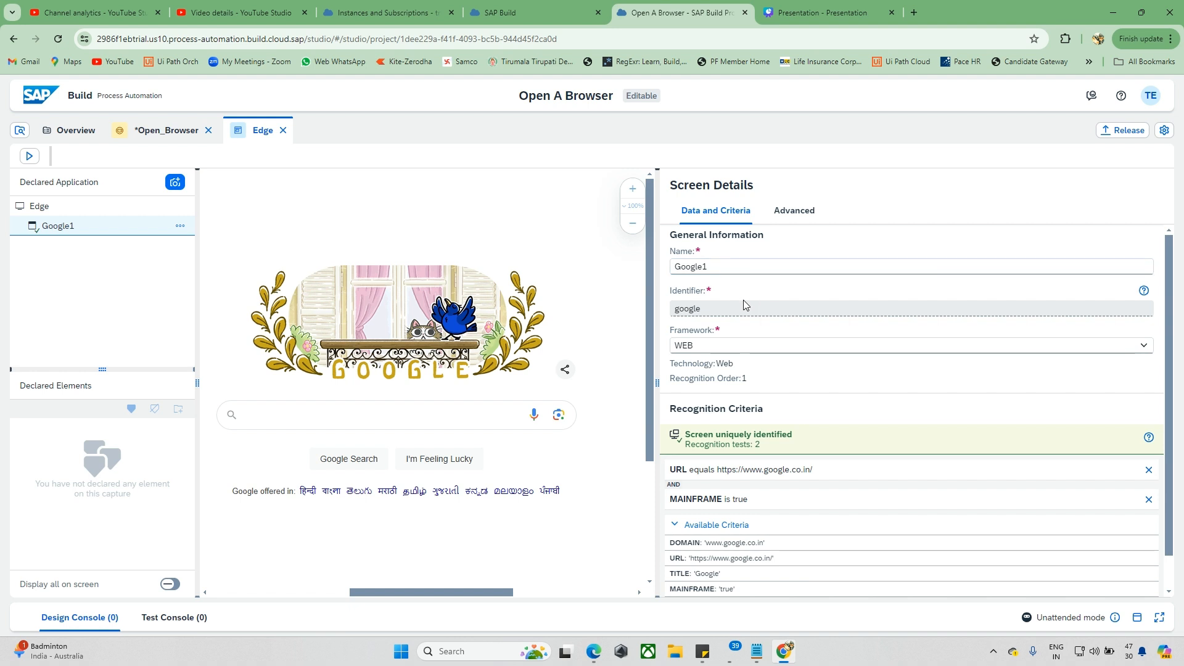
{"action": "left_click", "coordinate": [727, 265]}
{"action": "key", "text": "ctrl+s"}
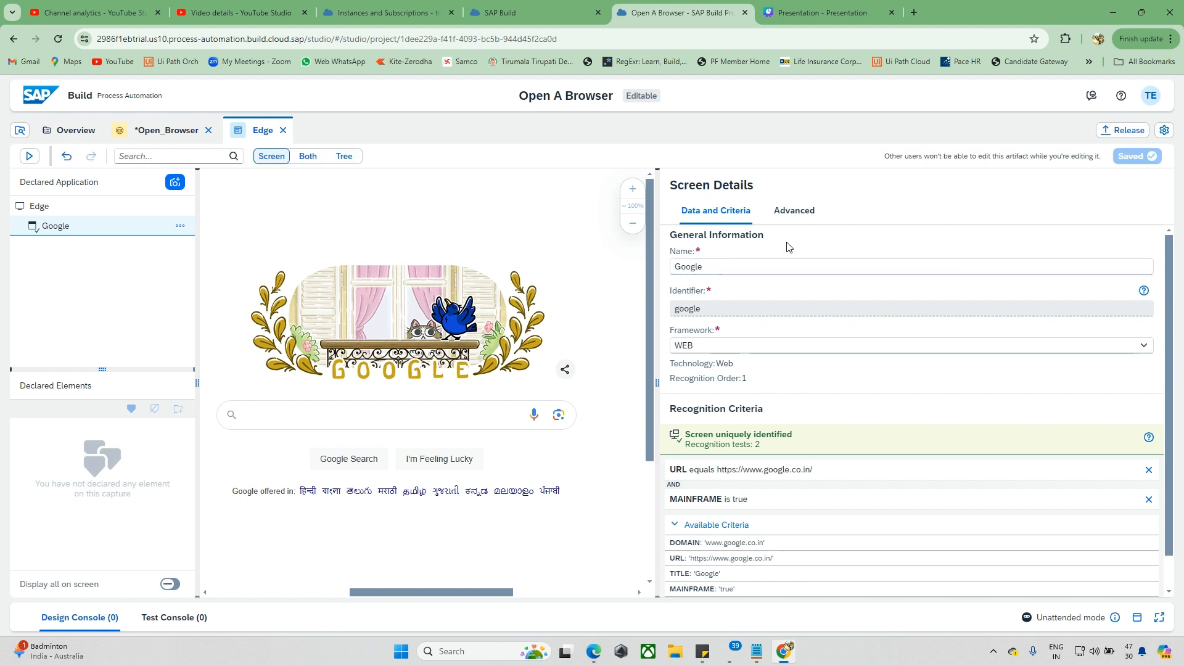
Review the framework choices, keeping WEB, and inspect the operators and values of the URL and MAINFRAME recognition criteria
{"action": "left_click", "coordinate": [820, 347]}
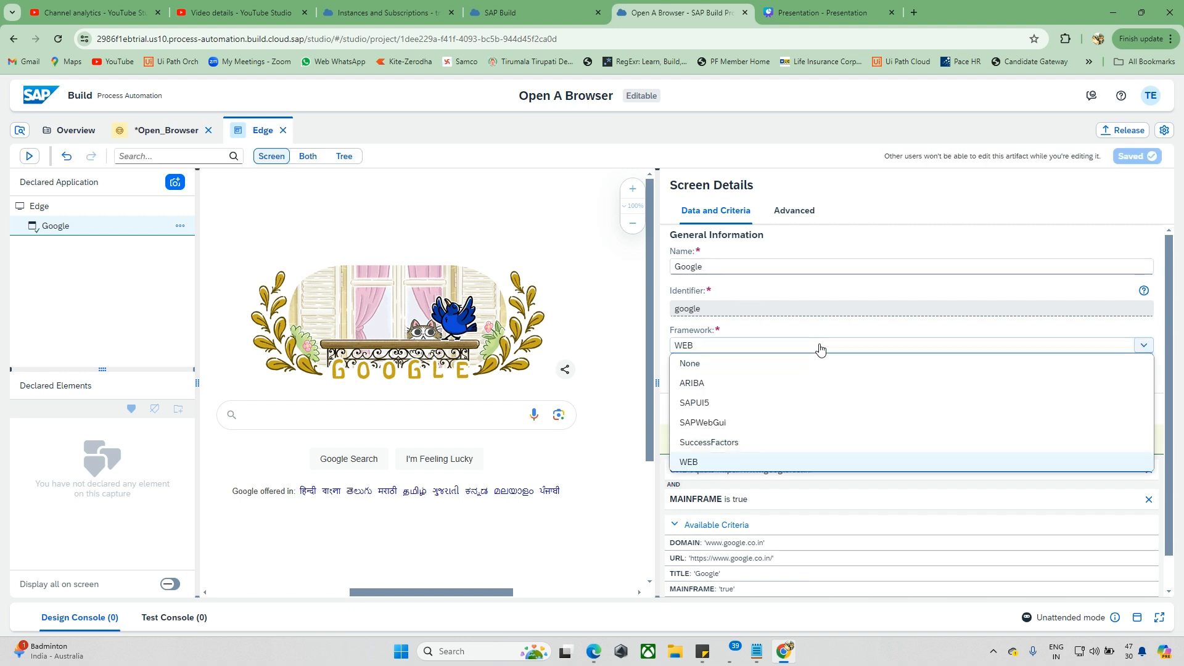
{"action": "left_click", "coordinate": [713, 465]}
{"action": "scroll", "coordinate": [796, 361], "scroll_direction": "down", "scroll_amount": 1}
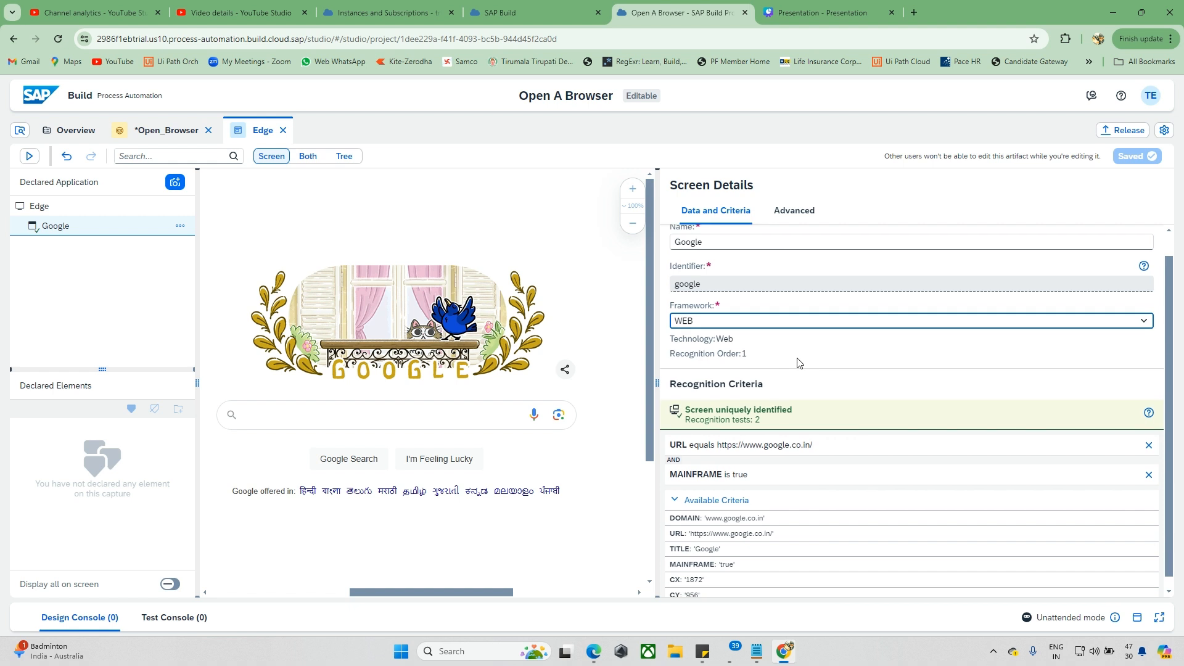
{"action": "left_click", "coordinate": [749, 438]}
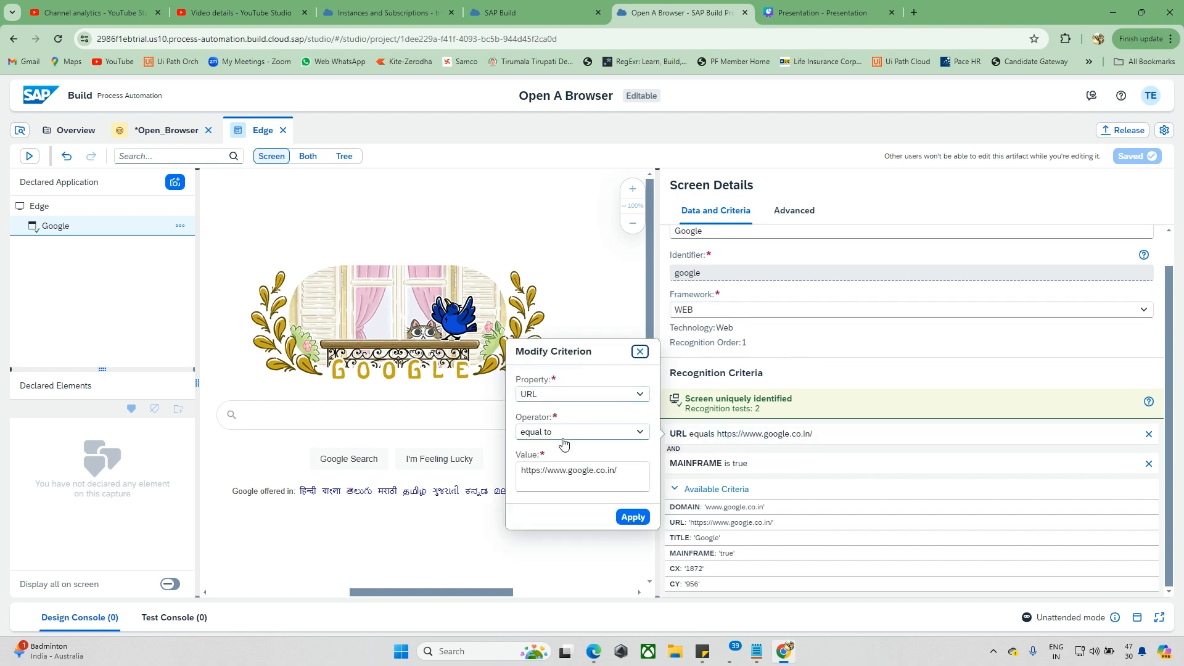
{"action": "left_click_drag", "start_coordinate": [623, 471], "coordinate": [535, 472]}
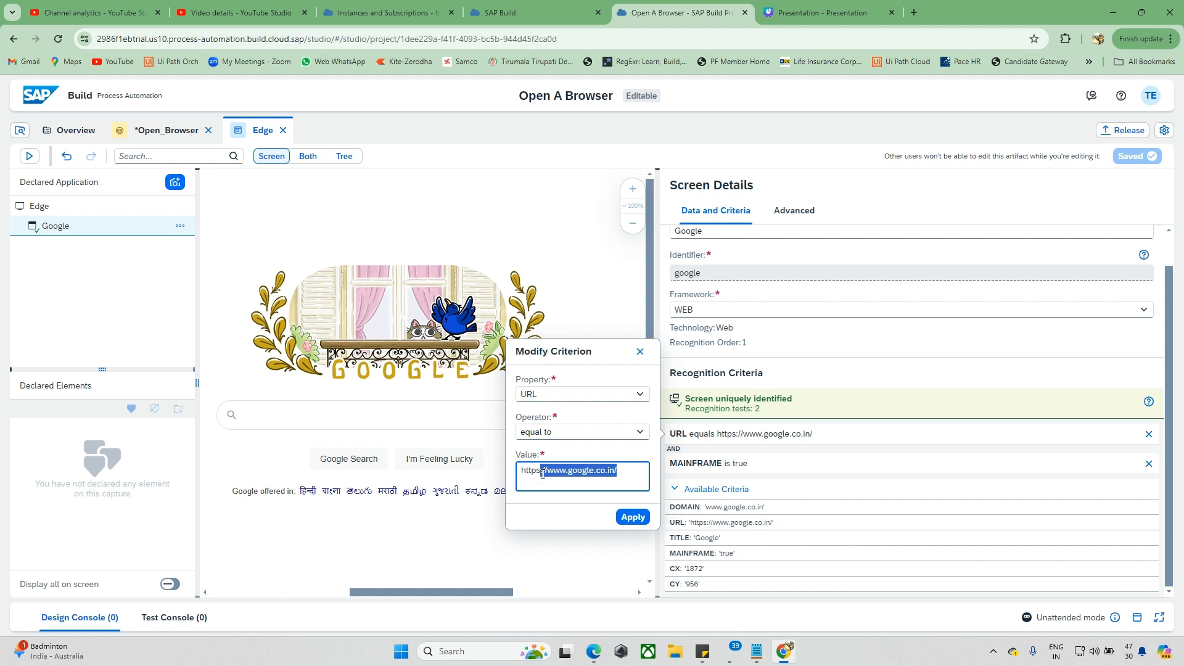
{"action": "left_click", "coordinate": [638, 432]}
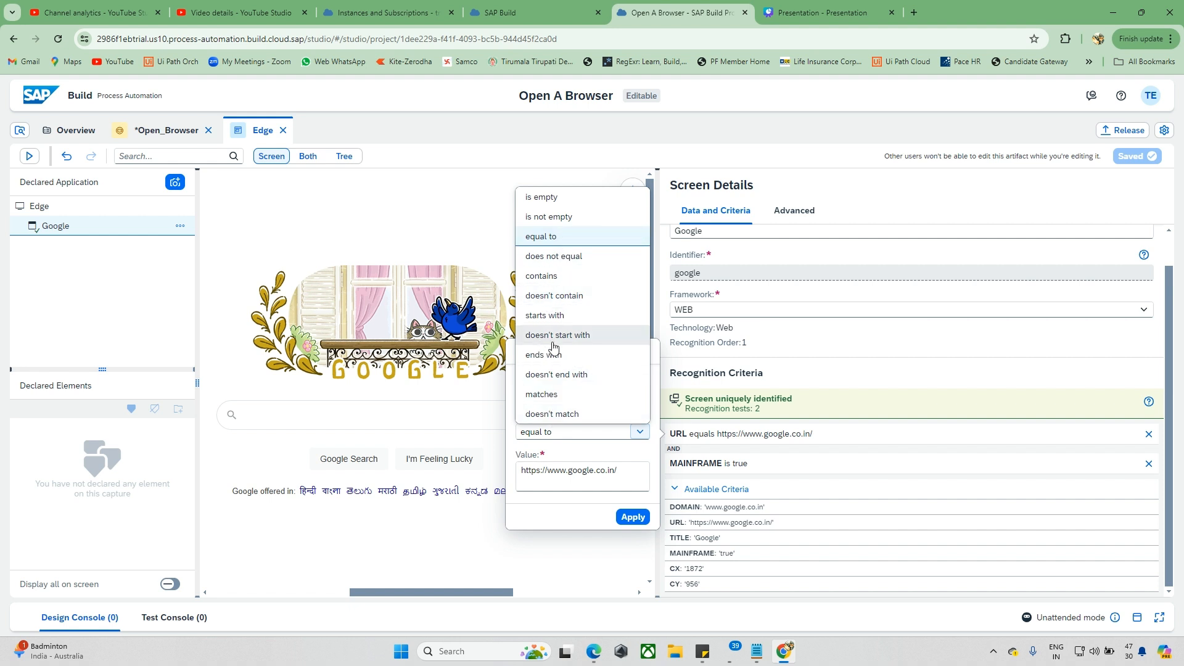
{"action": "left_click", "coordinate": [774, 471]}
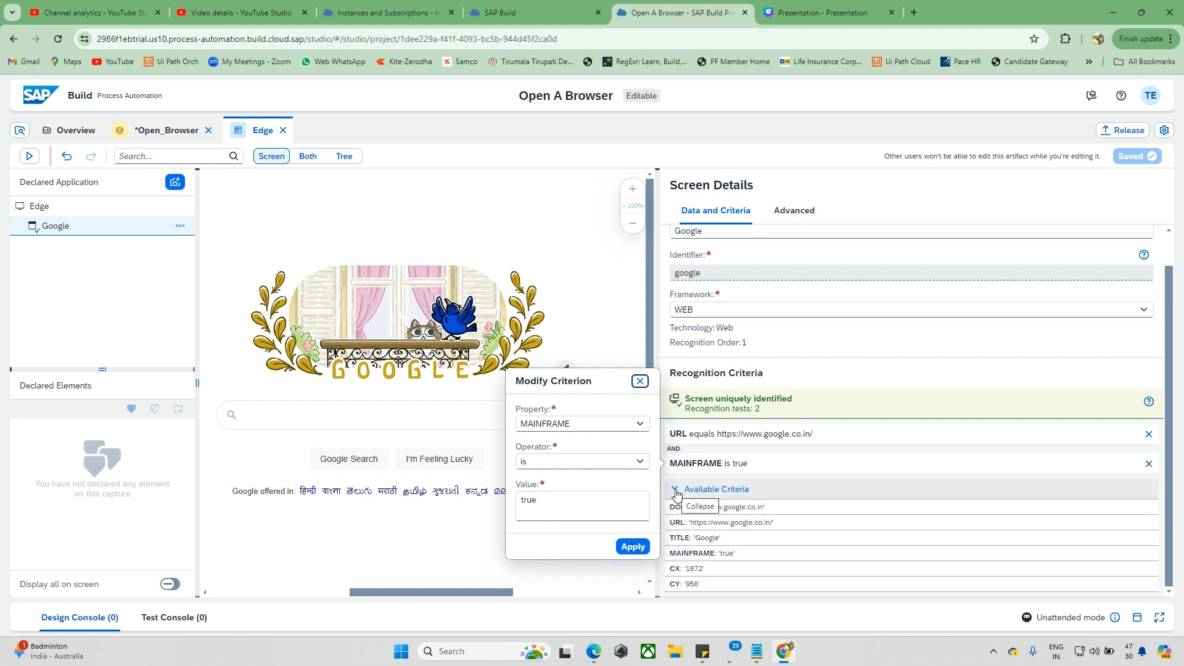
{"action": "left_click", "coordinate": [639, 381]}
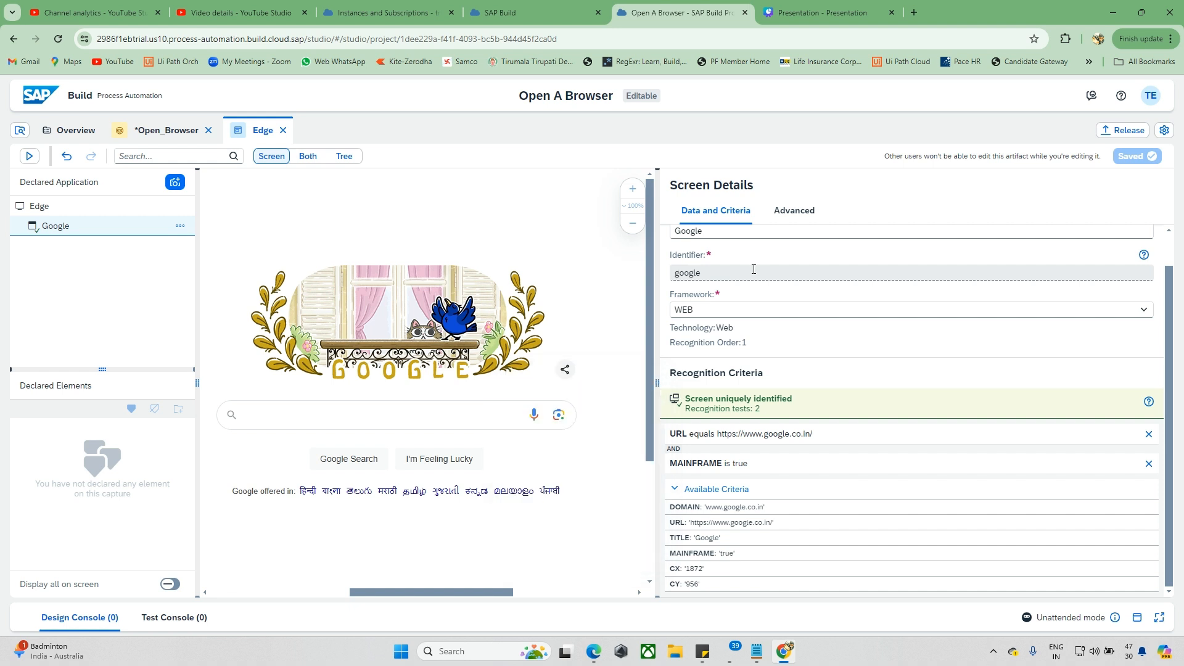
Inspect the launch URL in the Google screen's advanced details, and narrow the details area
{"action": "left_click", "coordinate": [800, 217]}
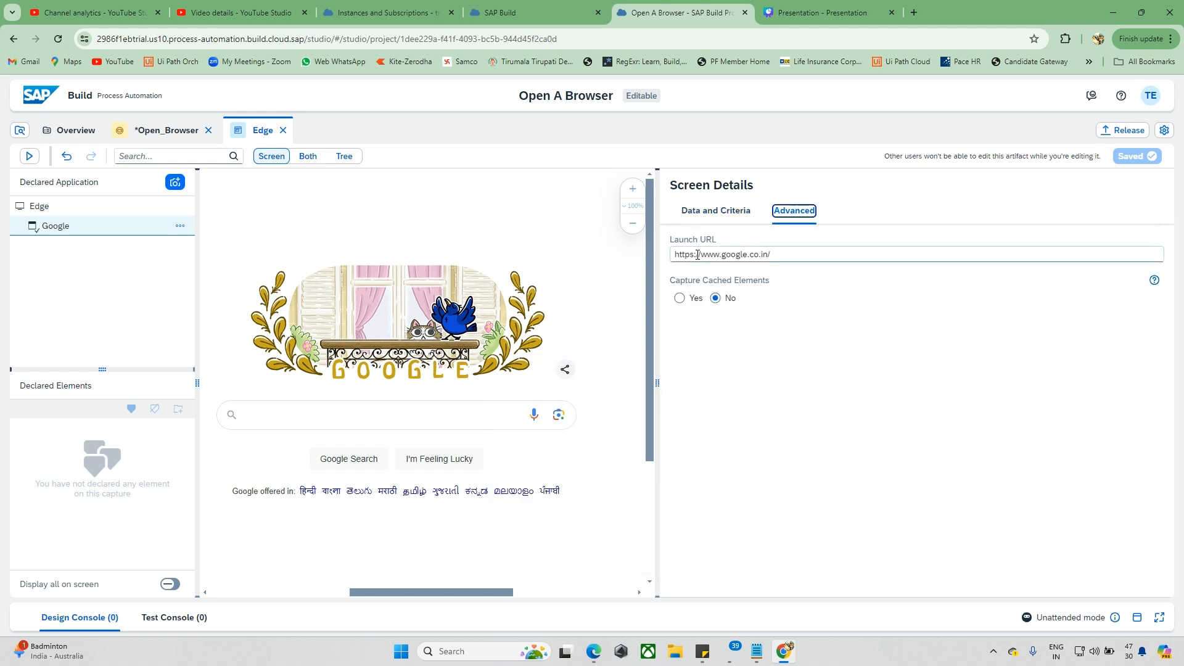
{"action": "left_click_drag", "start_coordinate": [696, 255], "coordinate": [781, 254]}
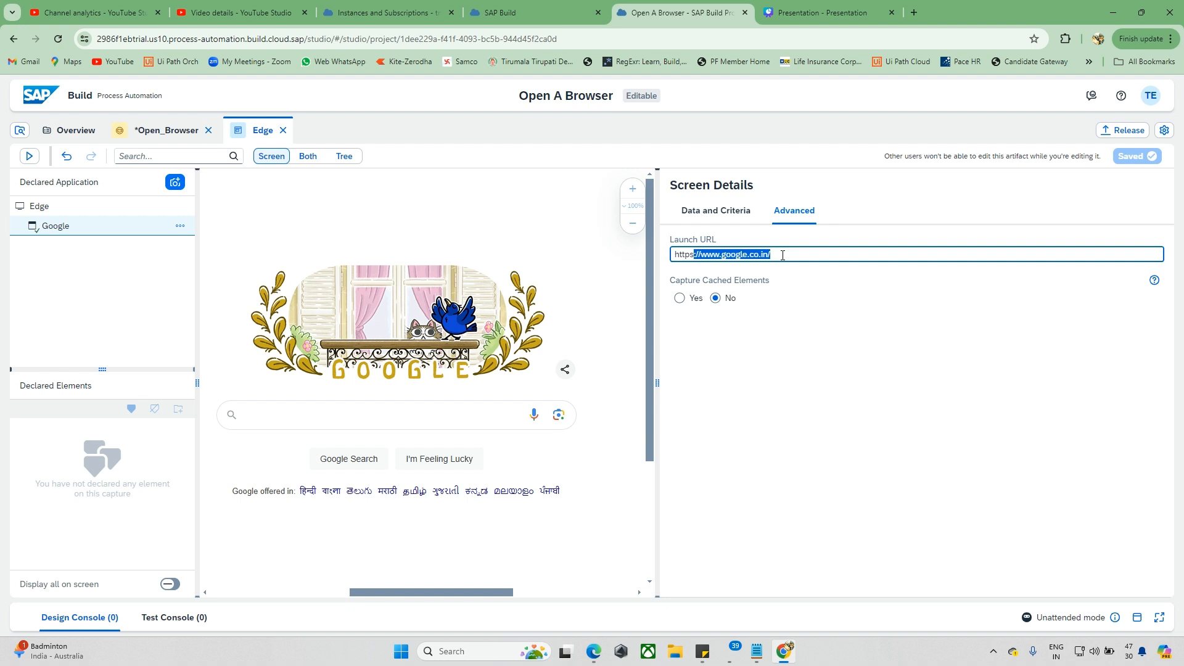
{"action": "left_click", "coordinate": [782, 256]}
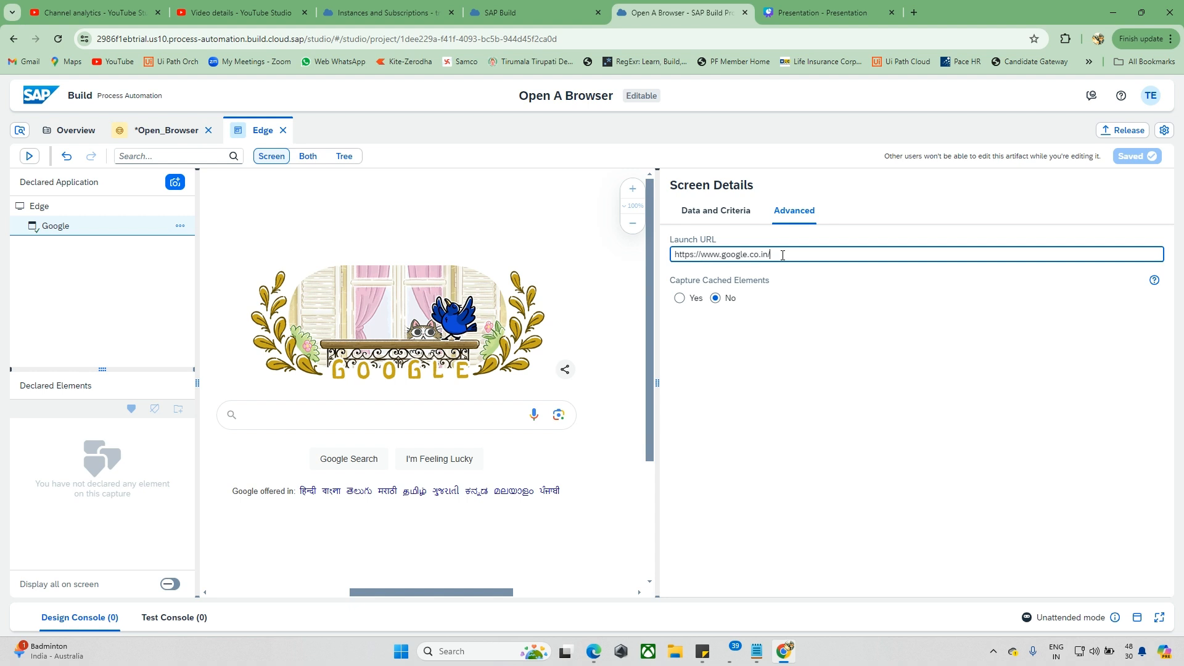
{"action": "left_click_drag", "start_coordinate": [747, 256], "coordinate": [870, 273]}
{"action": "left_click_drag", "start_coordinate": [695, 255], "coordinate": [812, 262]}
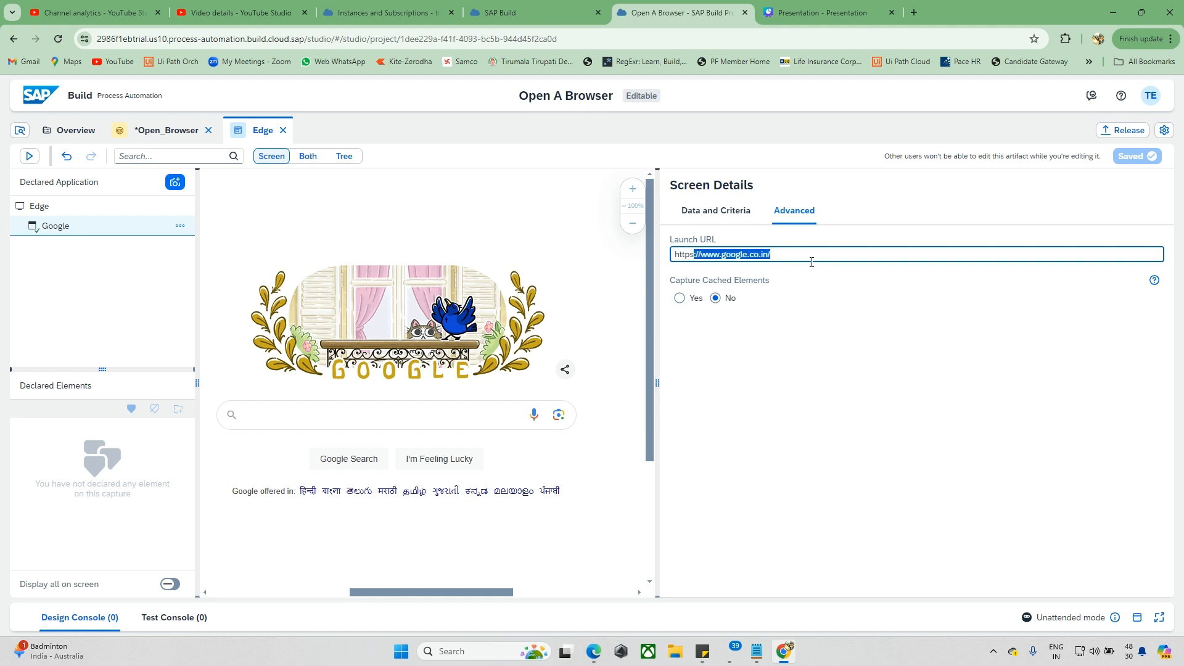
{"action": "left_click_drag", "start_coordinate": [657, 382], "coordinate": [818, 383]}
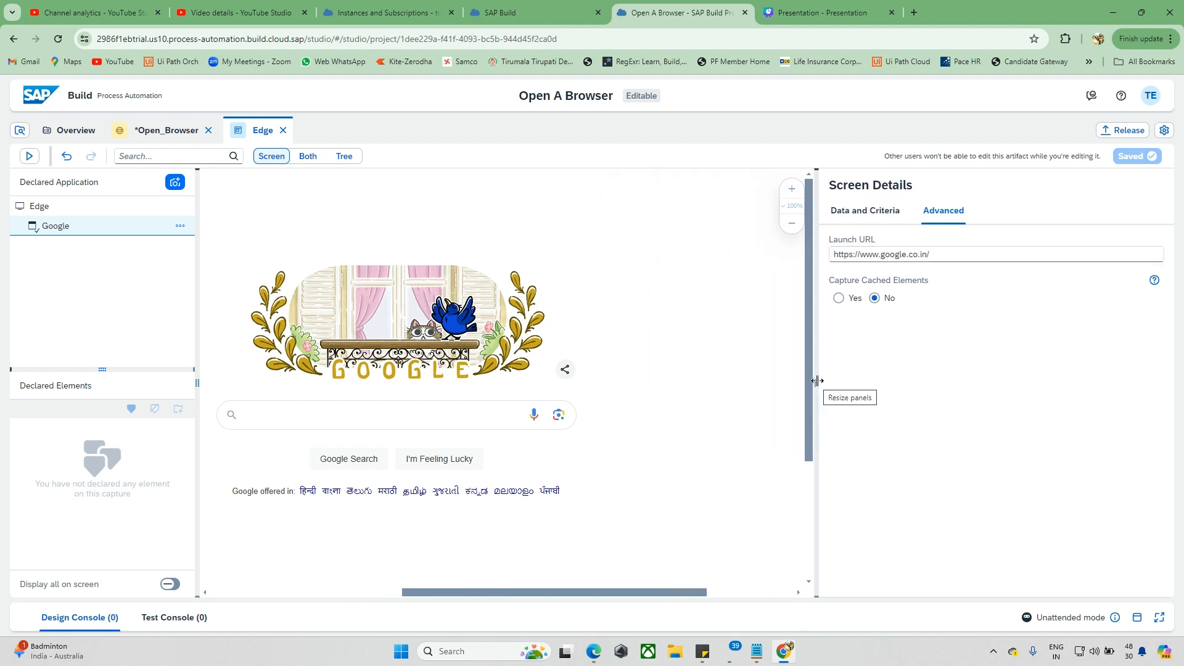
Select the search box on the captured Google page and name the element Search
{"action": "left_click", "coordinate": [754, 386]}
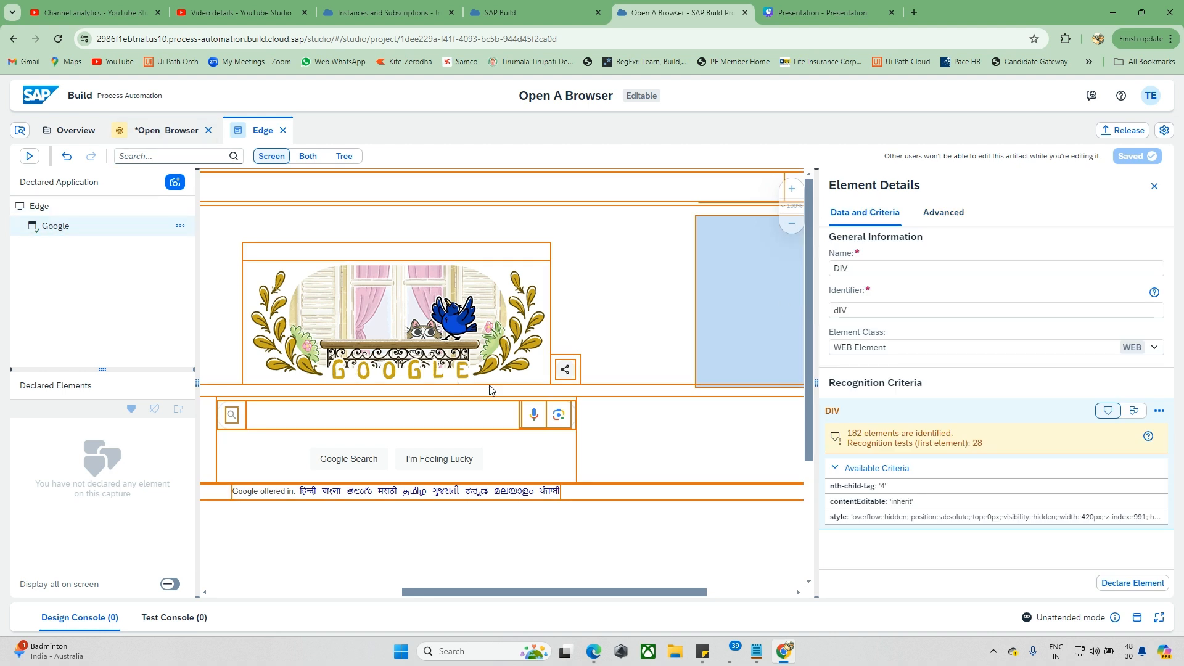
{"action": "scroll", "coordinate": [490, 384], "scroll_direction": "left", "scroll_amount": 1}
{"action": "left_click", "coordinate": [437, 419]}
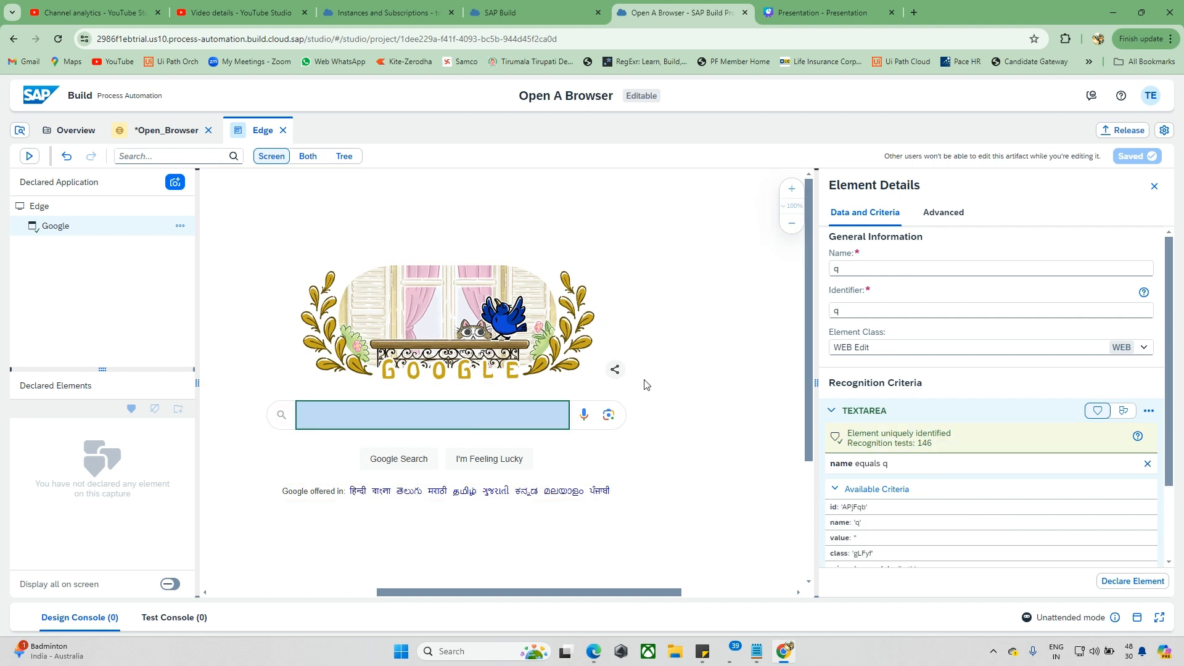
{"action": "left_click", "coordinate": [875, 269]}
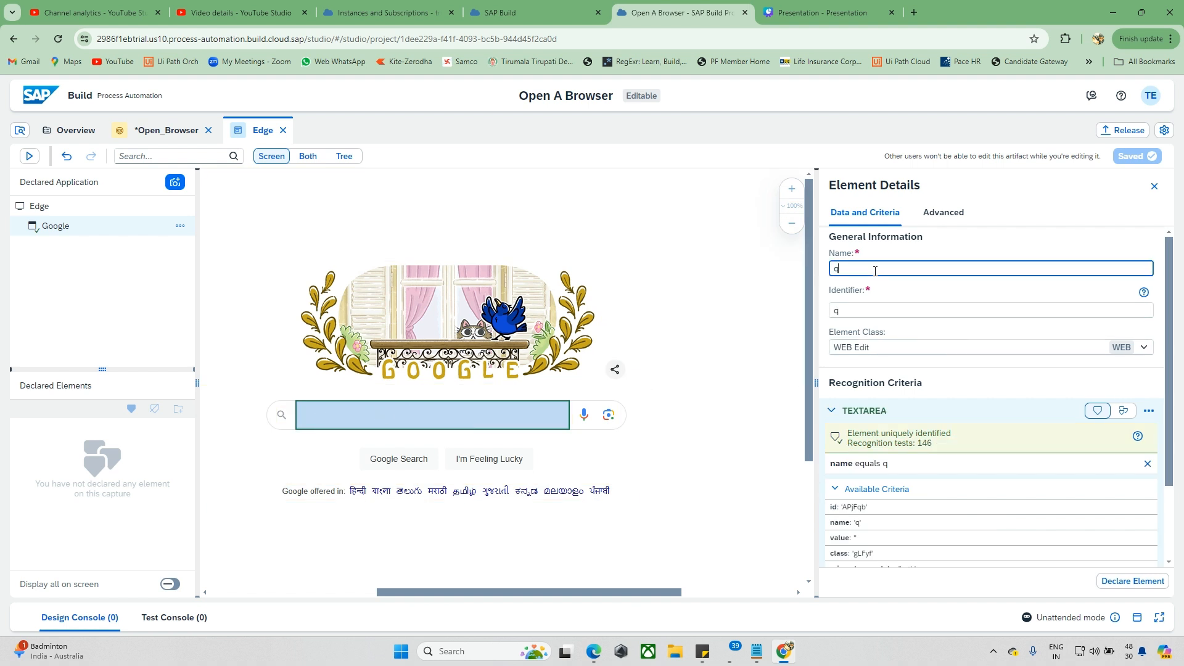
{"action": "key", "text": "BackSpace"}
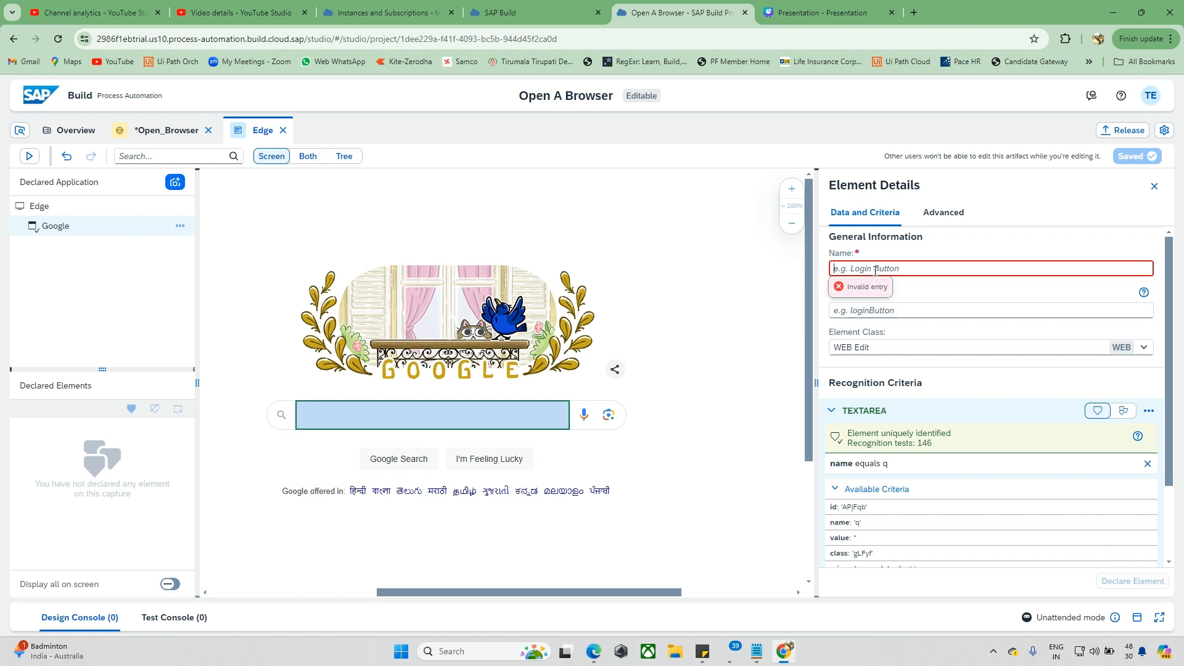
{"action": "type", "text": "Search"}
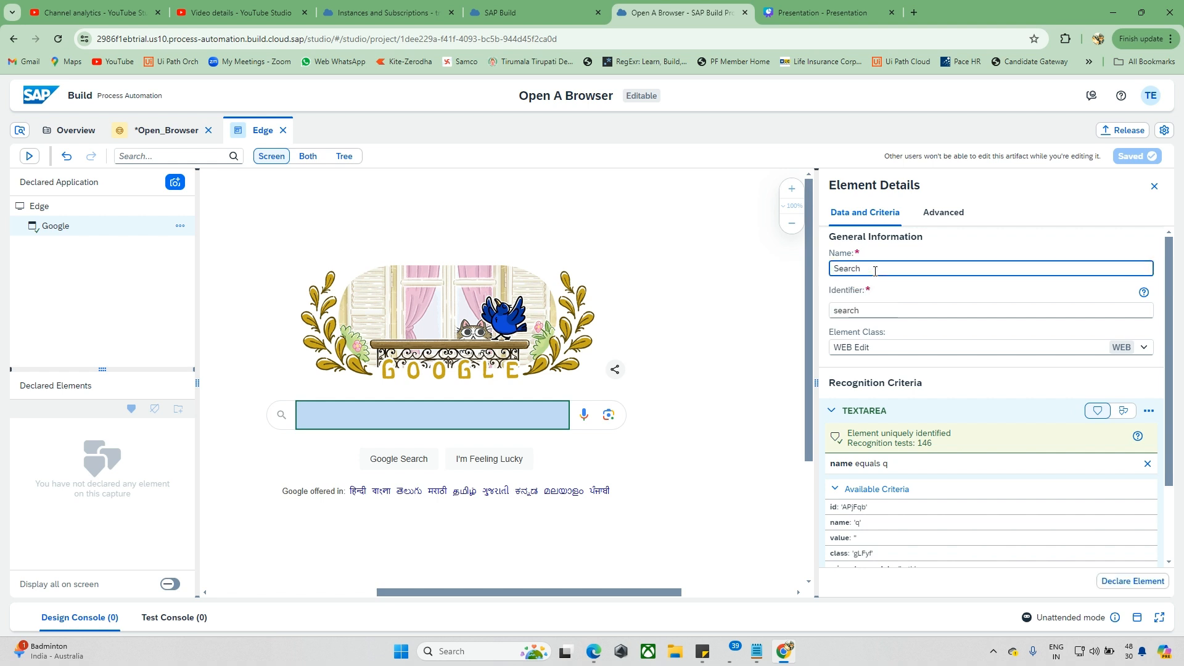
Replace the Search element's name criterion with the class criterion gLFyf
{"action": "scroll", "coordinate": [907, 428], "scroll_direction": "down", "scroll_amount": 1}
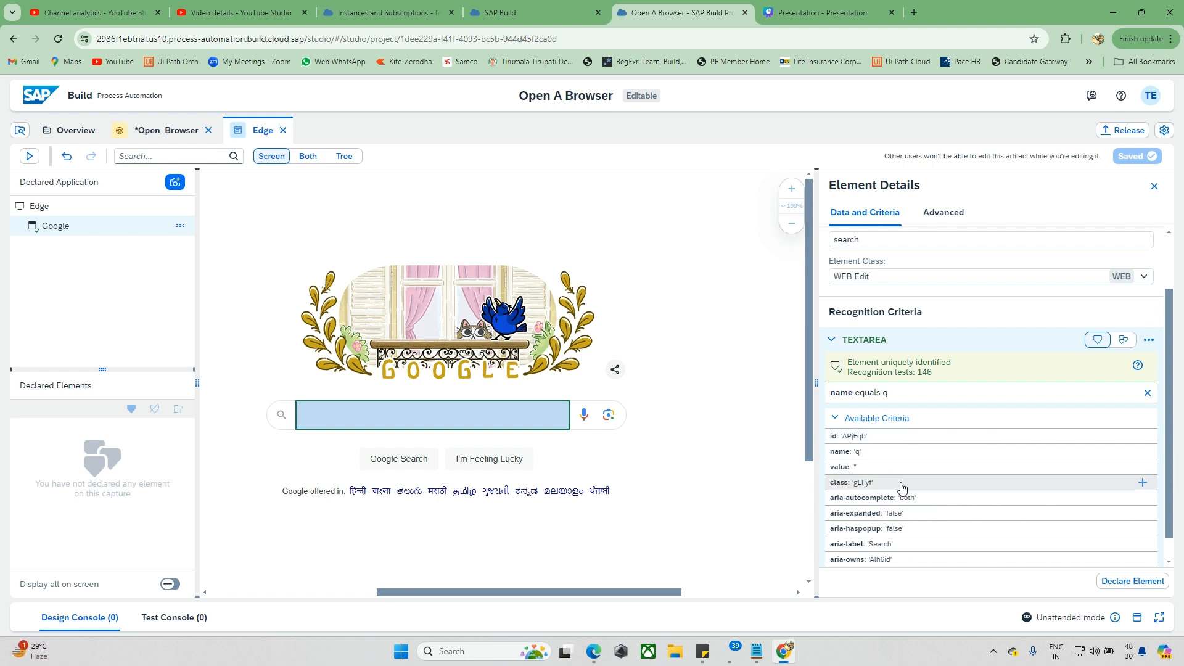
{"action": "left_click", "coordinate": [1141, 483]}
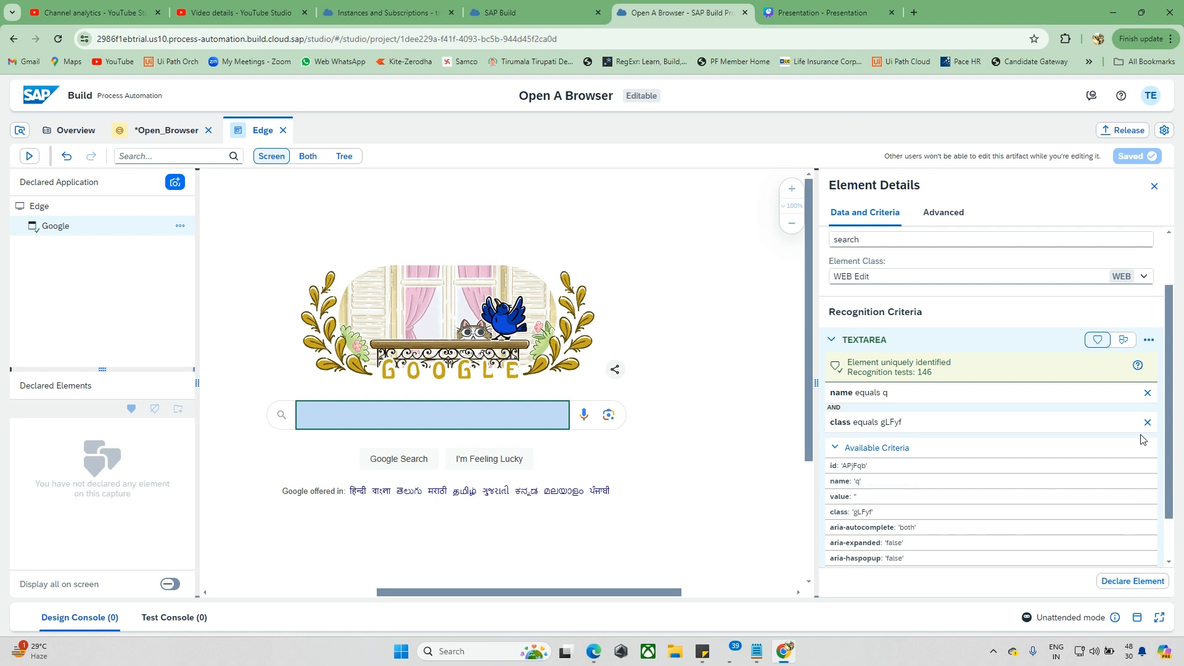
{"action": "left_click", "coordinate": [1148, 396]}
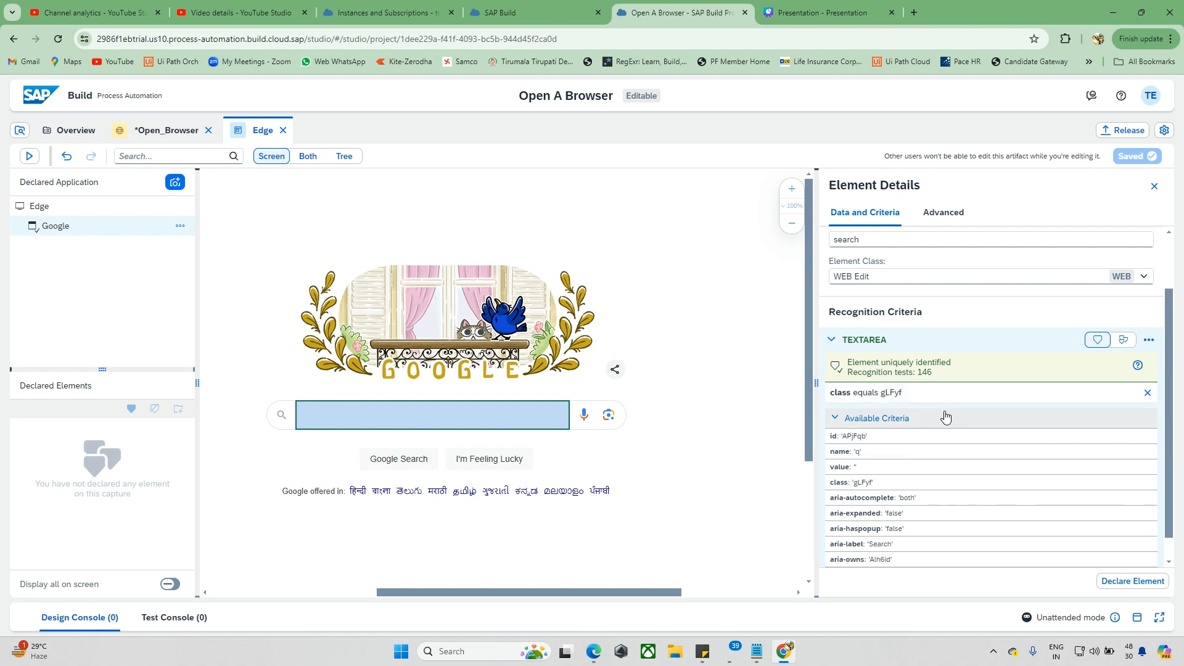
Review the full list of available criteria for the search box, and declare the Search element
{"action": "scroll", "coordinate": [906, 457], "scroll_direction": "down", "scroll_amount": 1}
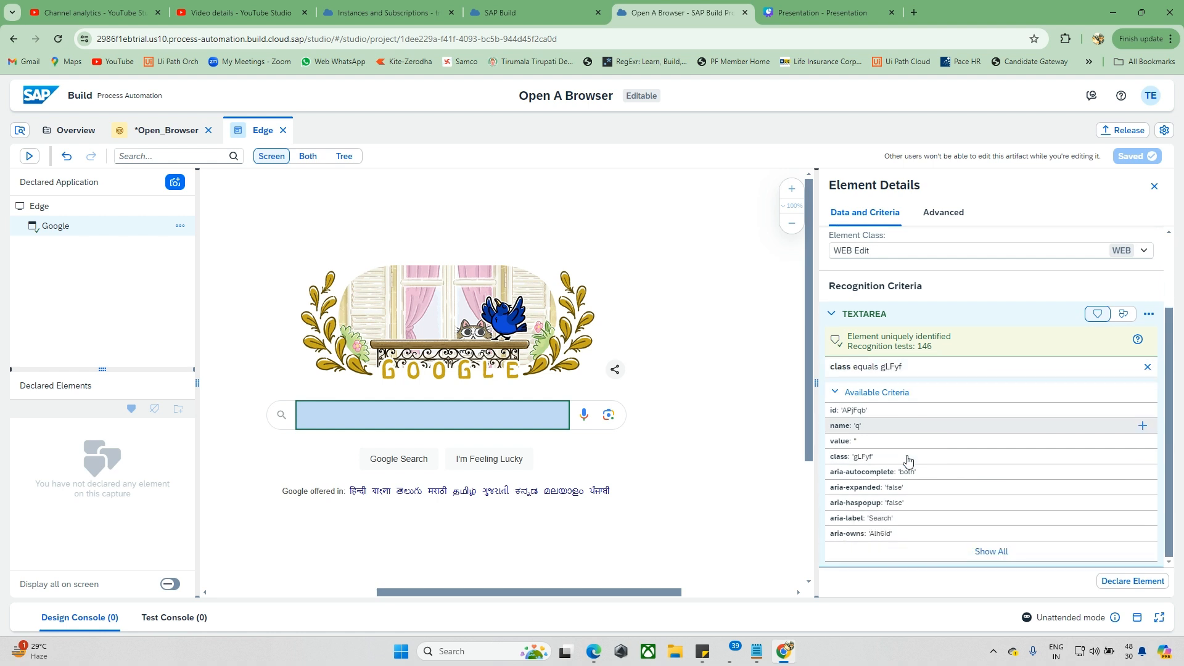
{"action": "left_click", "coordinate": [987, 550]}
{"action": "scroll", "coordinate": [987, 547], "scroll_direction": "down", "scroll_amount": 2}
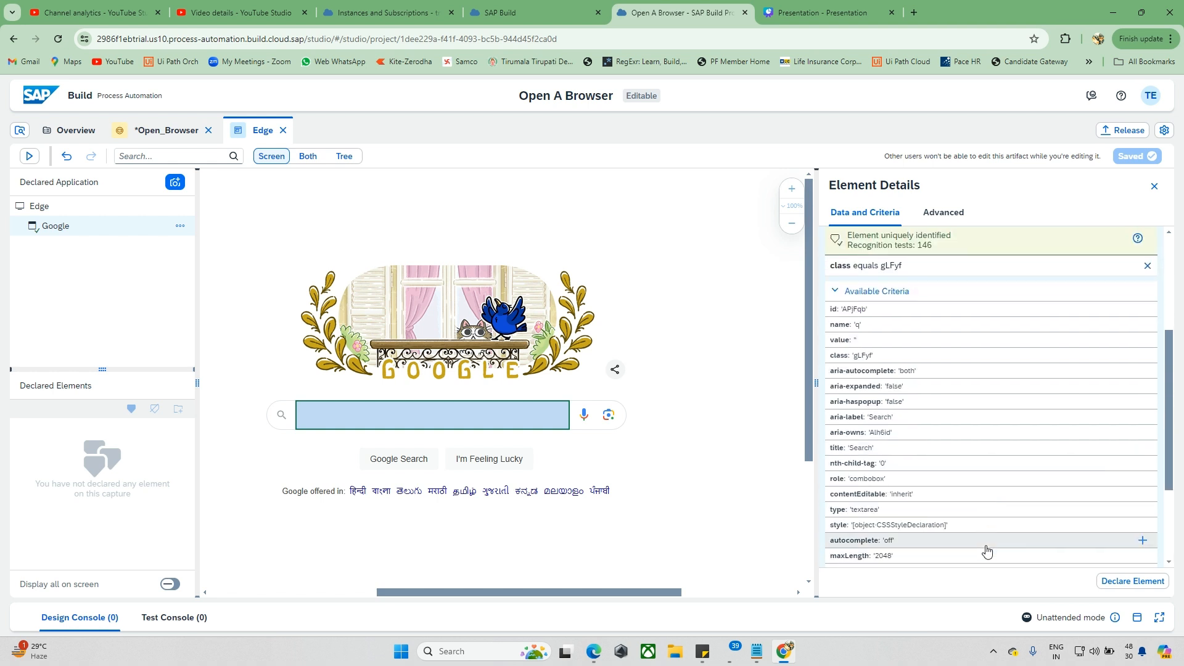
{"action": "scroll", "coordinate": [979, 478], "scroll_direction": "down", "scroll_amount": 2}
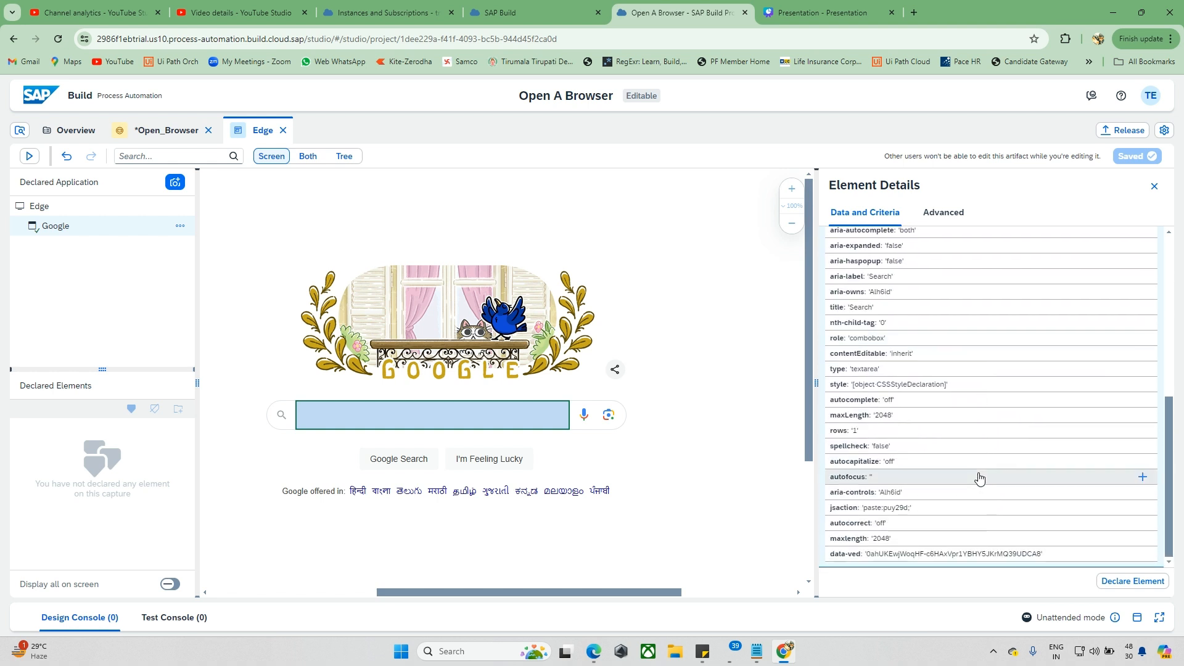
{"action": "scroll", "coordinate": [979, 478], "scroll_direction": "up", "scroll_amount": 5}
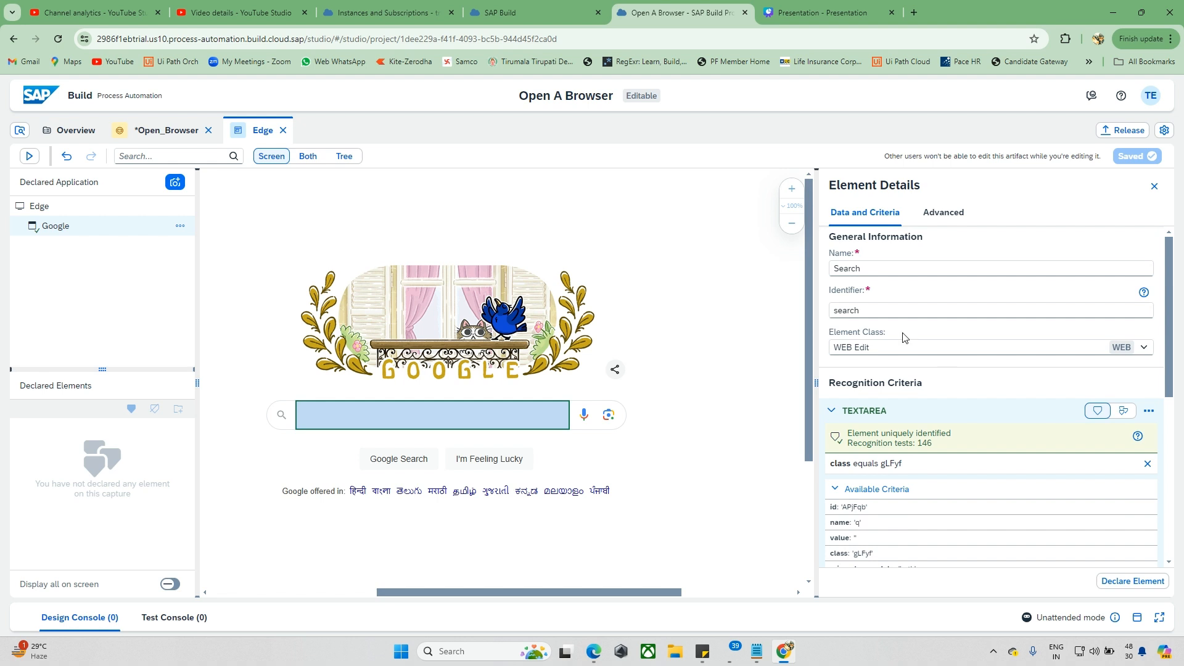
{"action": "left_click", "coordinate": [1110, 584]}
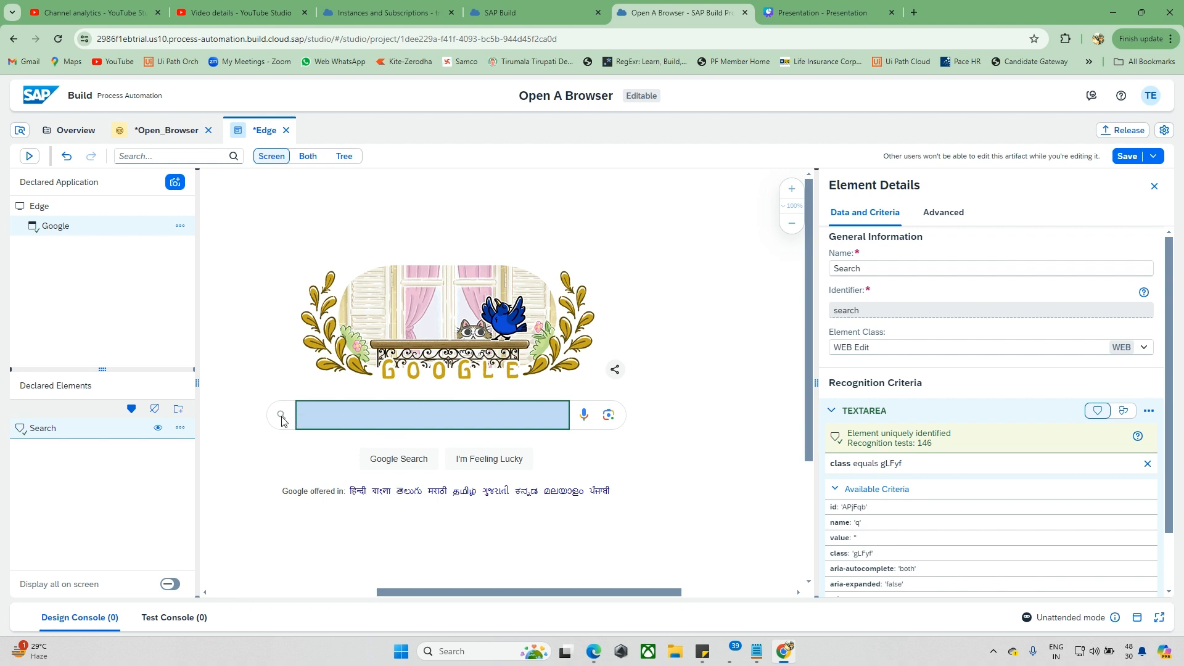
Switch to Edge, search Google for techystack, and return to the Google home page before going back to SAP Build
{"action": "left_click", "coordinate": [593, 651]}
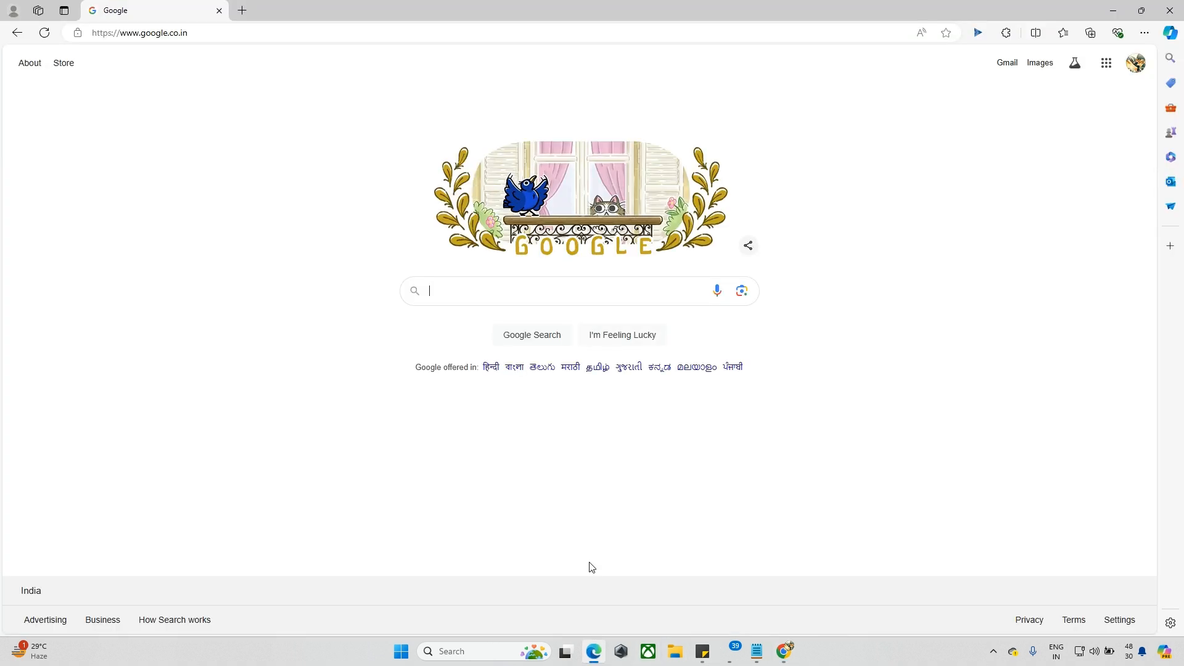
{"action": "left_click", "coordinate": [491, 290]}
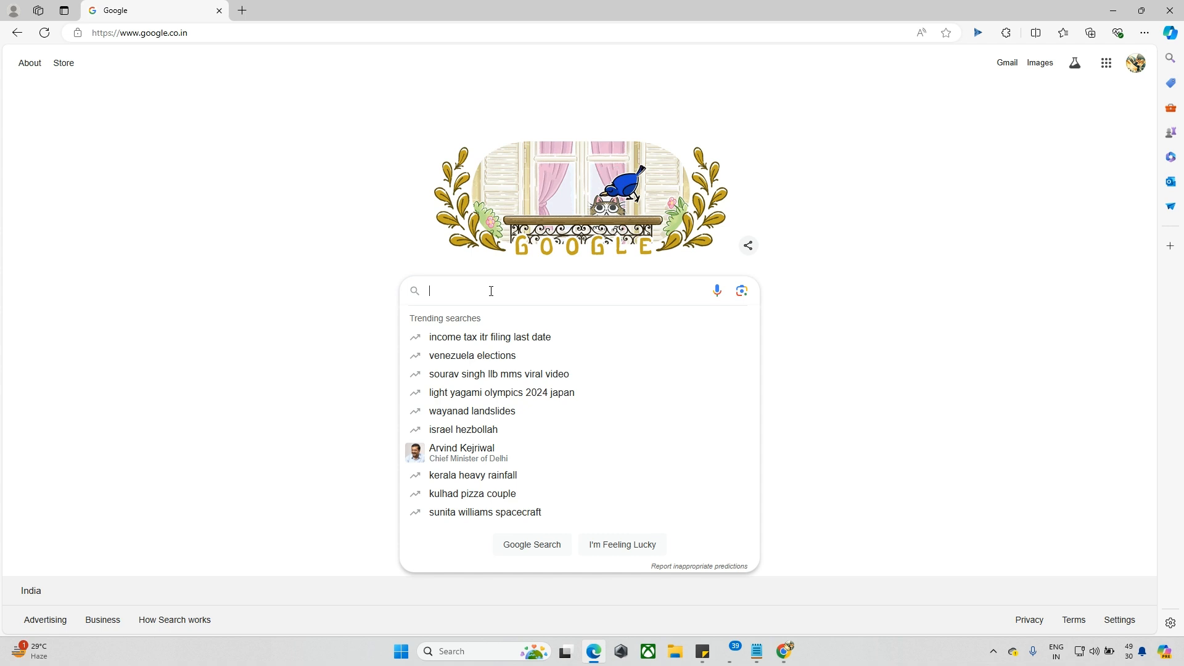
{"action": "type", "text": "techystack"}
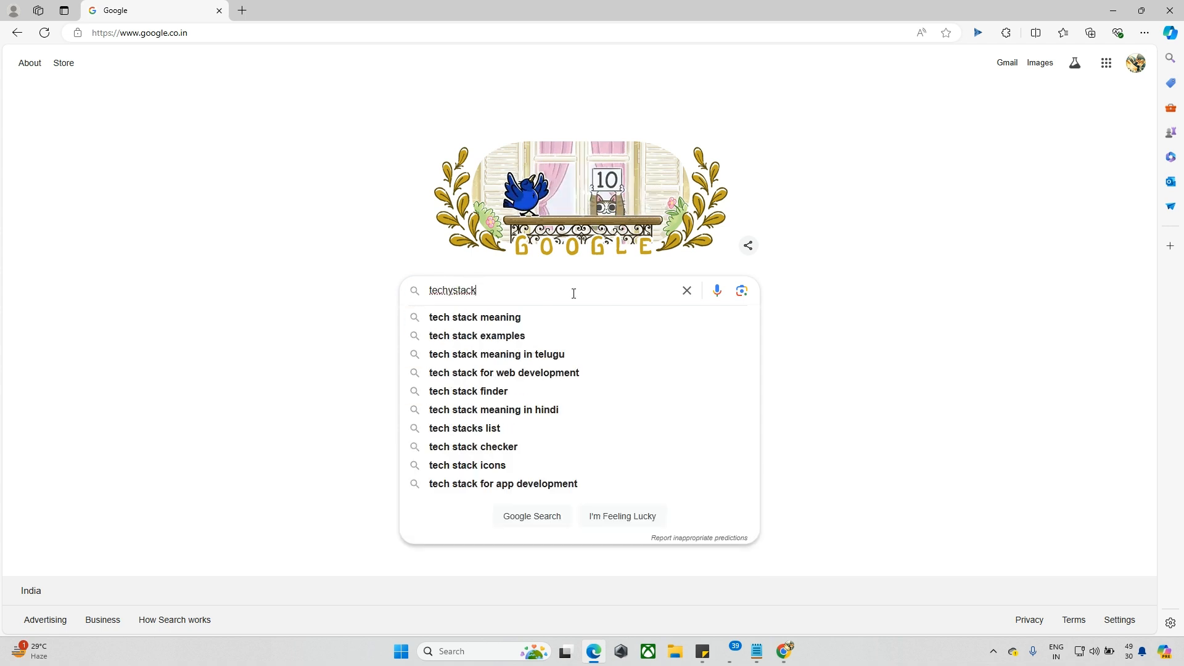
{"action": "key", "text": "Return"}
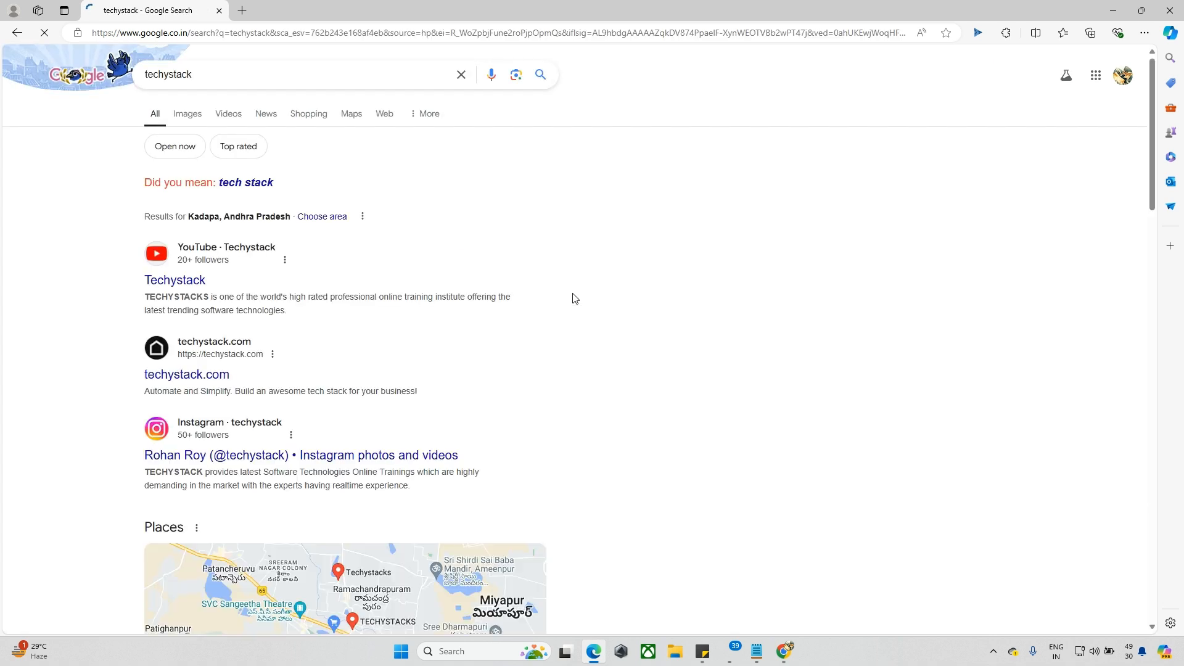
{"action": "left_click", "coordinate": [16, 33]}
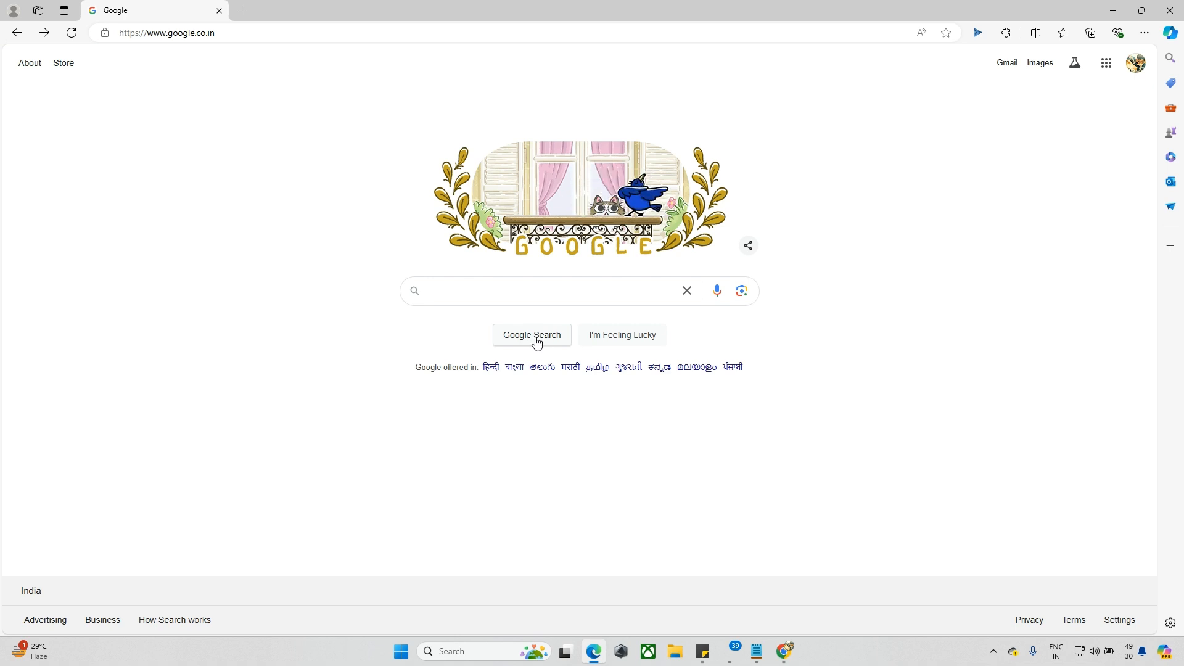
{"action": "left_click", "coordinate": [1112, 10]}
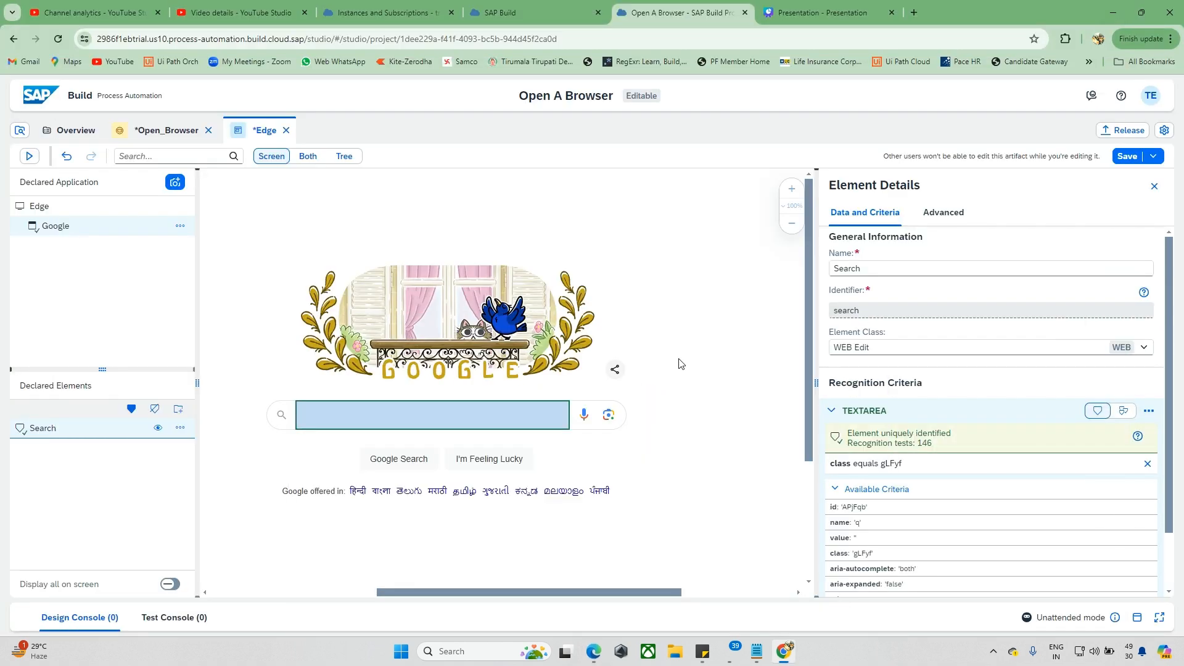
Select the Google Search button on the captured page and replace its name criterion with the value criterion Google Search
{"action": "left_click", "coordinate": [410, 464]}
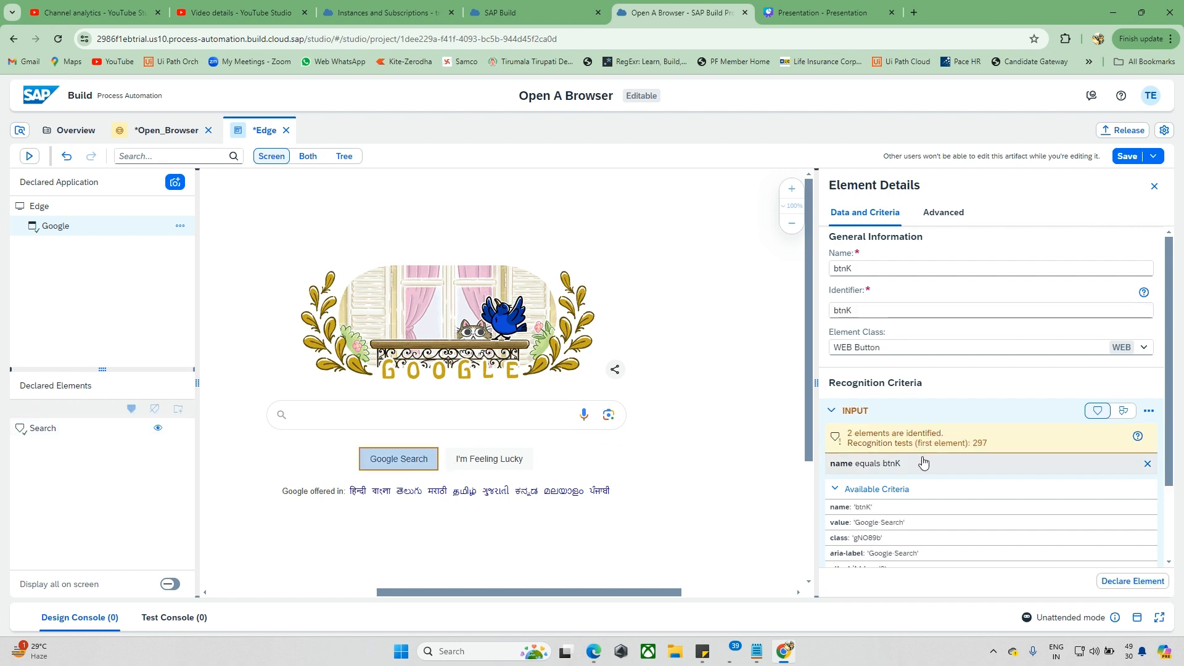
{"action": "scroll", "coordinate": [924, 460], "scroll_direction": "down", "scroll_amount": 2}
{"action": "scroll", "coordinate": [924, 460], "scroll_direction": "down", "scroll_amount": 1}
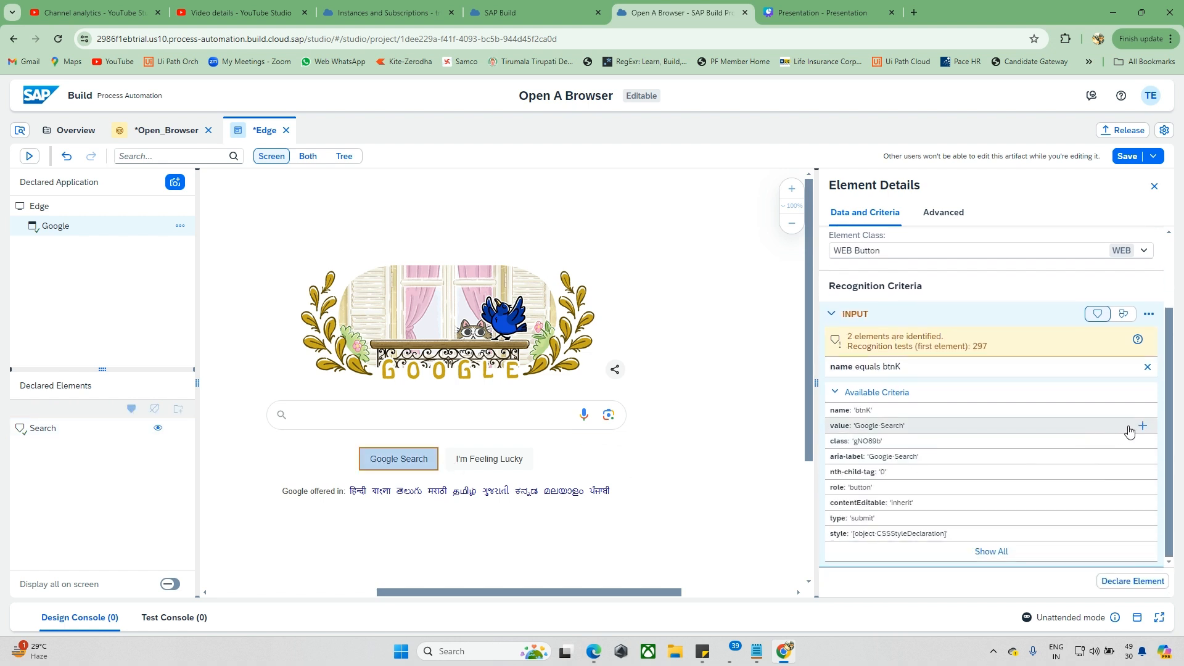
{"action": "left_click", "coordinate": [1141, 426]}
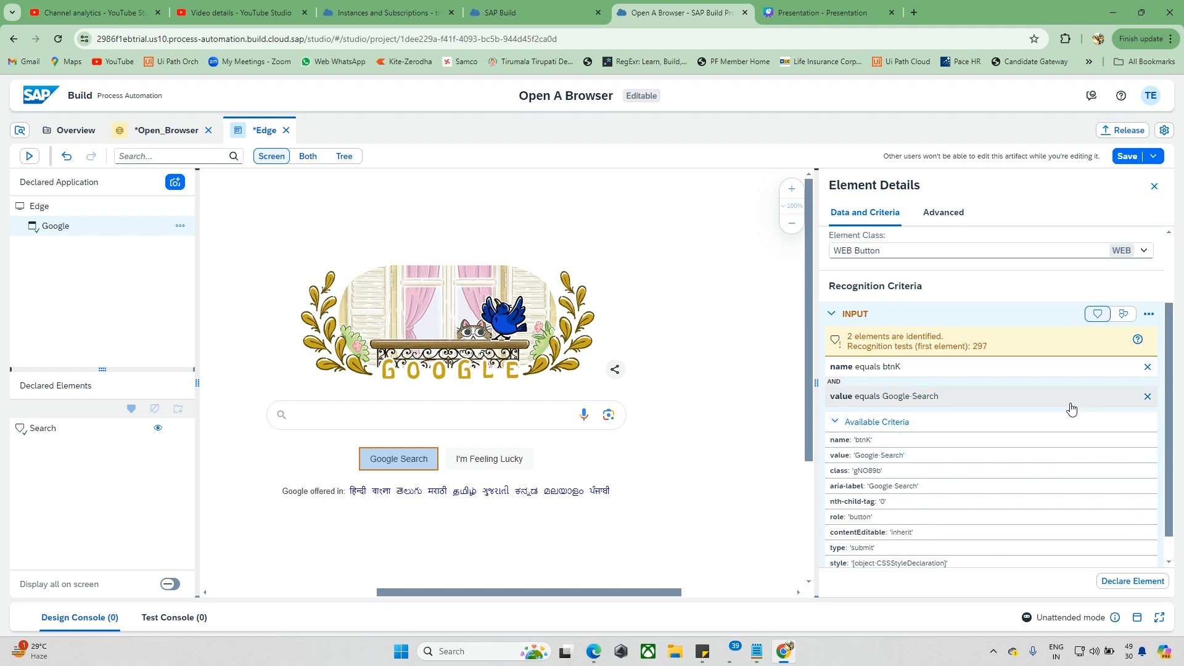
{"action": "left_click", "coordinate": [1147, 368]}
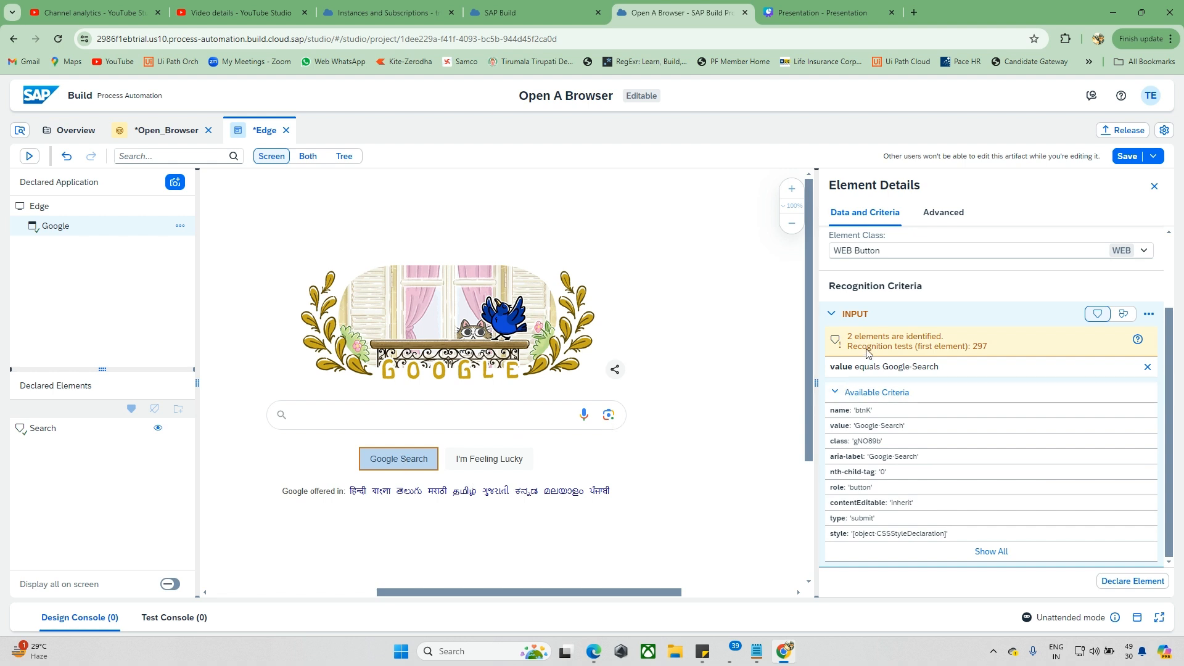
Show the screen and element tree together, and add the parent CENTER node to the Google Search button's recognition criteria
{"action": "left_click", "coordinate": [308, 156]}
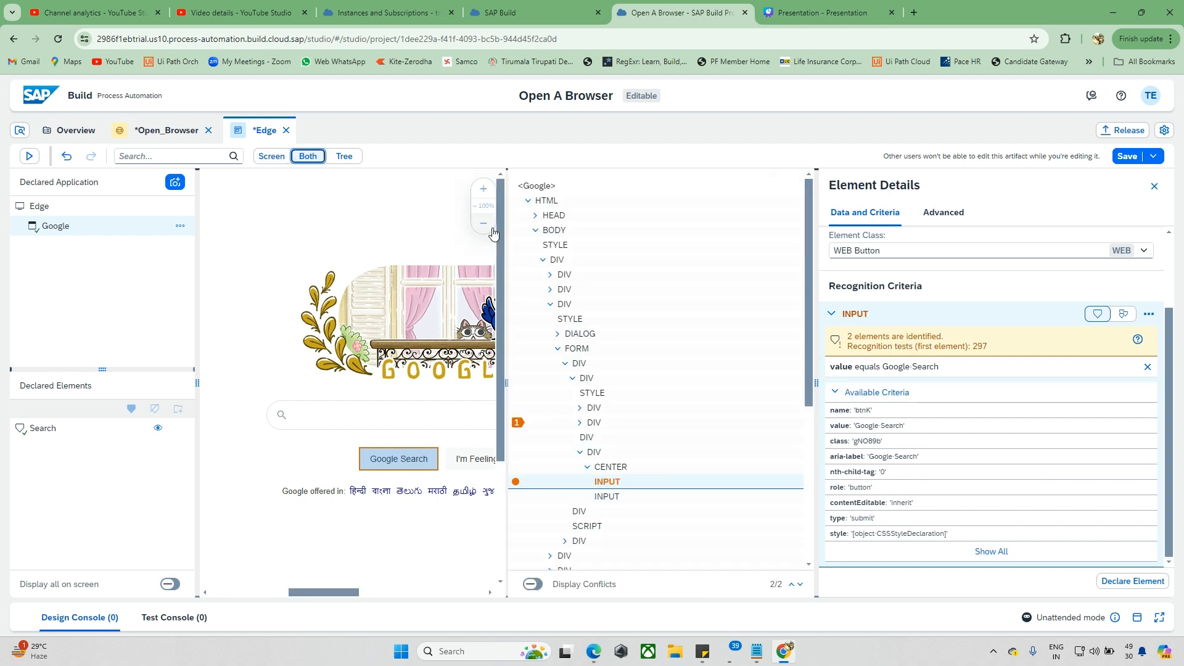
{"action": "right_click", "coordinate": [608, 481]}
{"action": "left_click", "coordinate": [640, 482]}
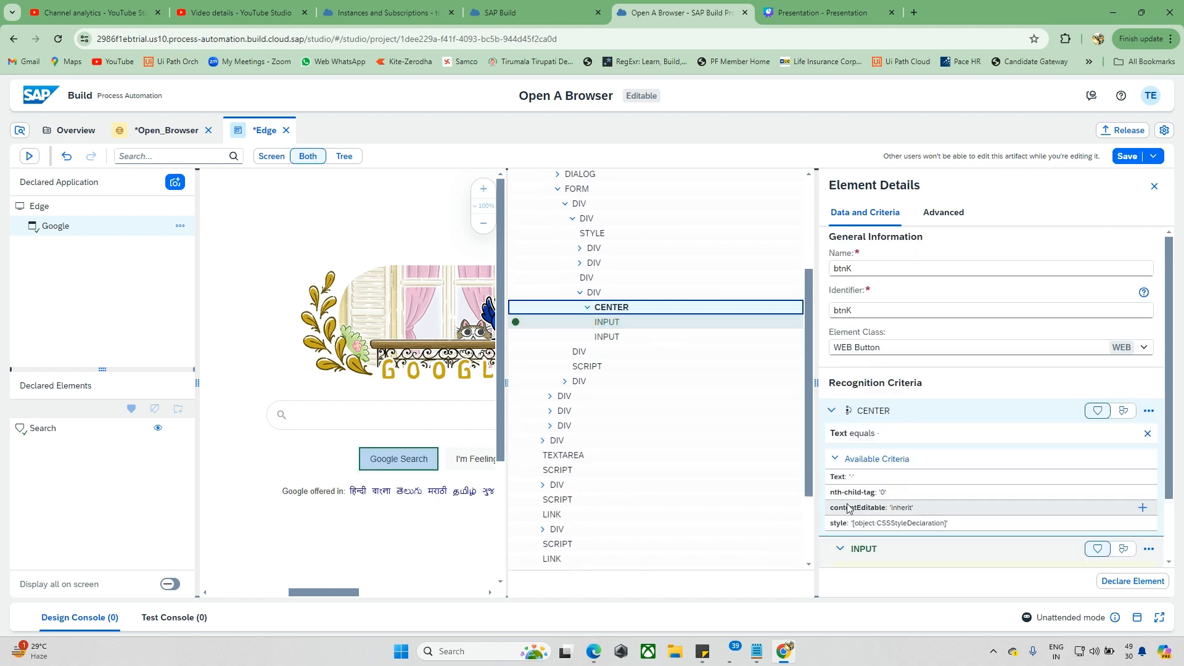
{"action": "scroll", "coordinate": [919, 497], "scroll_direction": "down", "scroll_amount": 1}
{"action": "scroll", "coordinate": [920, 497], "scroll_direction": "down", "scroll_amount": 1}
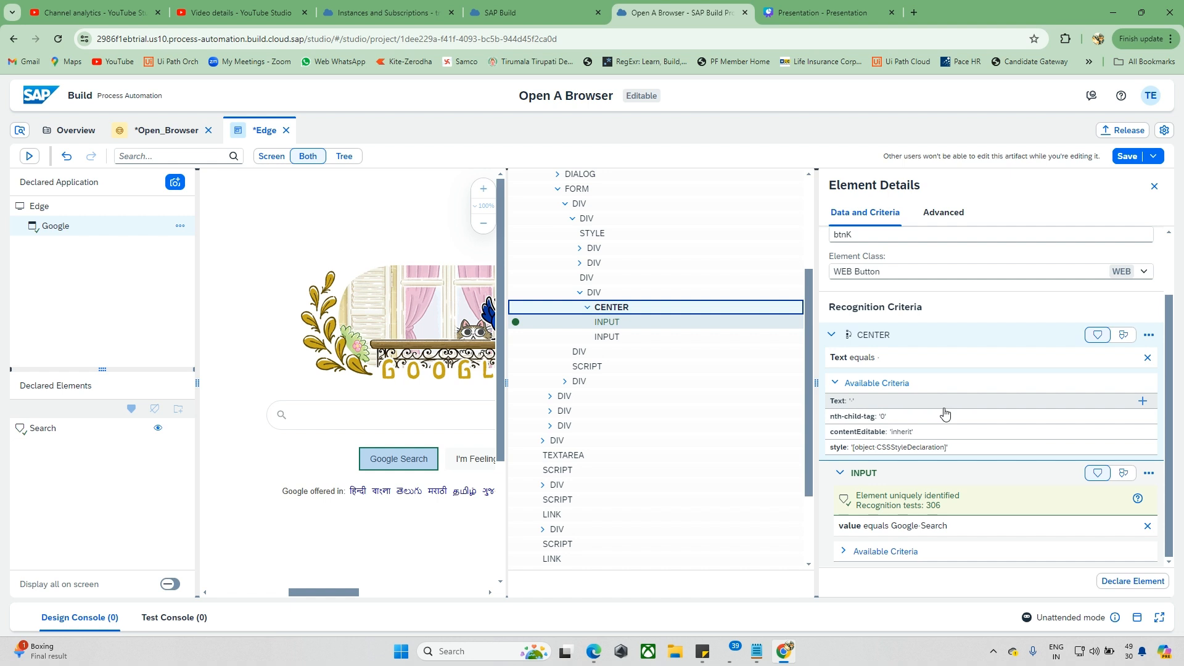
Rename the button element Google_Search and declare it
{"action": "scroll", "coordinate": [944, 413], "scroll_direction": "up", "scroll_amount": 2}
{"action": "double_click", "coordinate": [866, 268]}
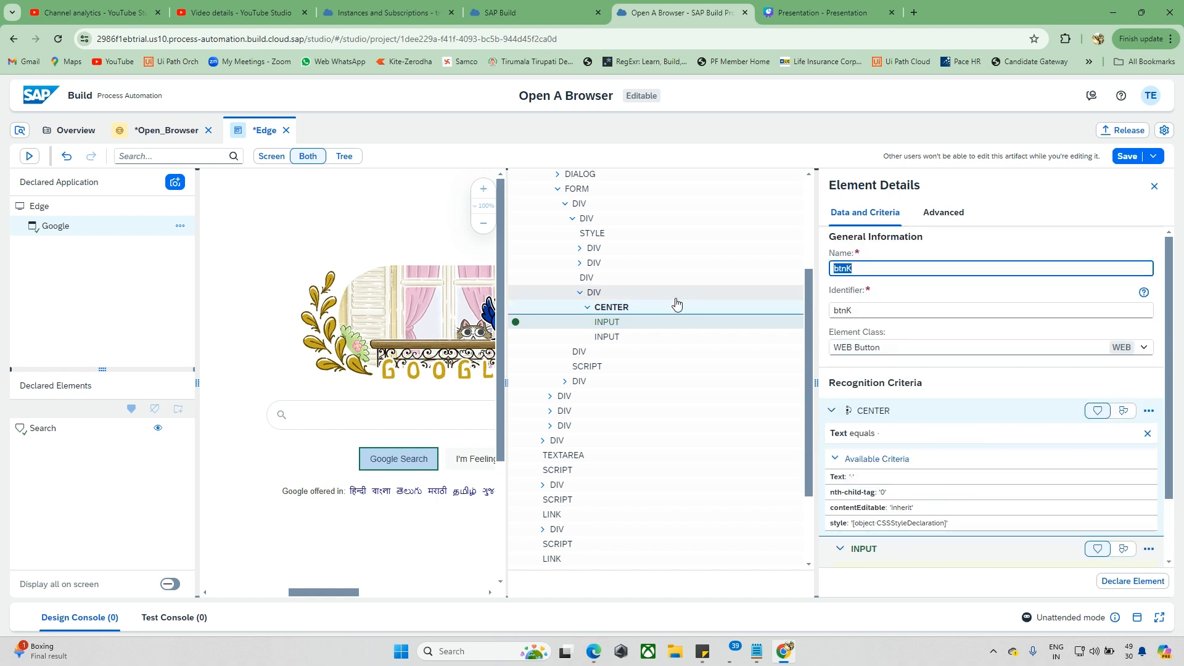
{"action": "key", "text": "BackSpace"}
{"action": "type", "text": "G"}
{"action": "key", "text": "BackSpace"}
{"action": "key", "text": "BackSpace"}
{"action": "key", "text": "BackSpace"}
{"action": "type", "text": "Google_Se"}
{"action": "left_click", "coordinate": [1118, 581]}
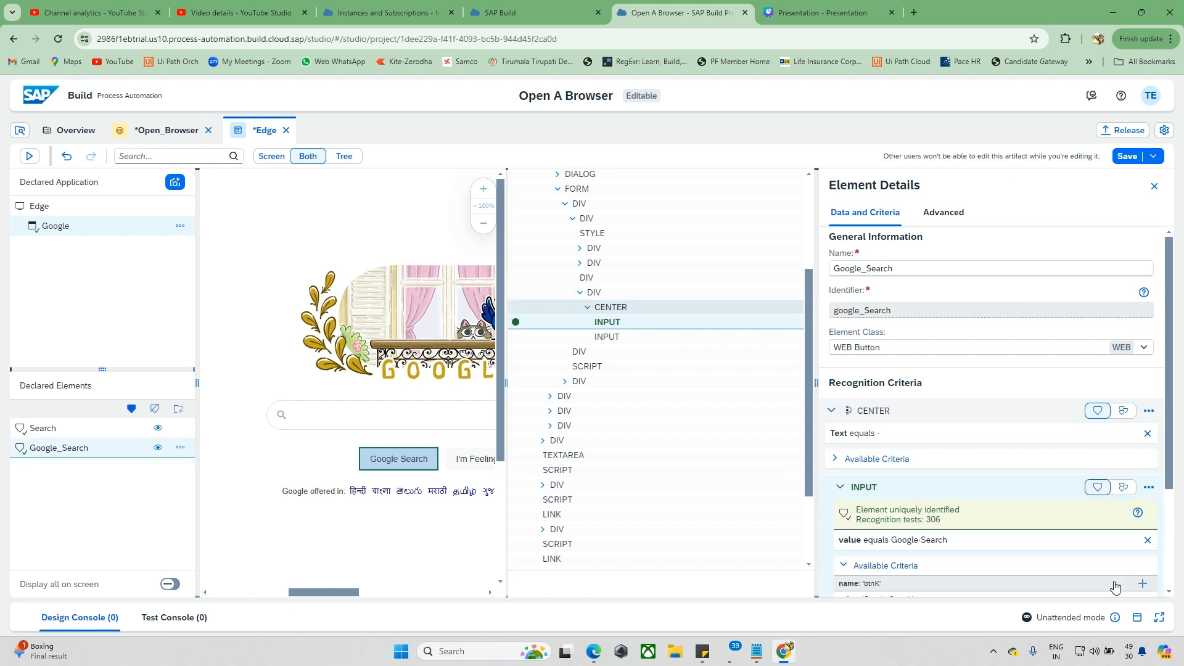
Leave the element details and save the Edge application, and close the Google window in the Edge browser
{"action": "left_click", "coordinate": [1153, 187]}
{"action": "left_click", "coordinate": [1128, 161]}
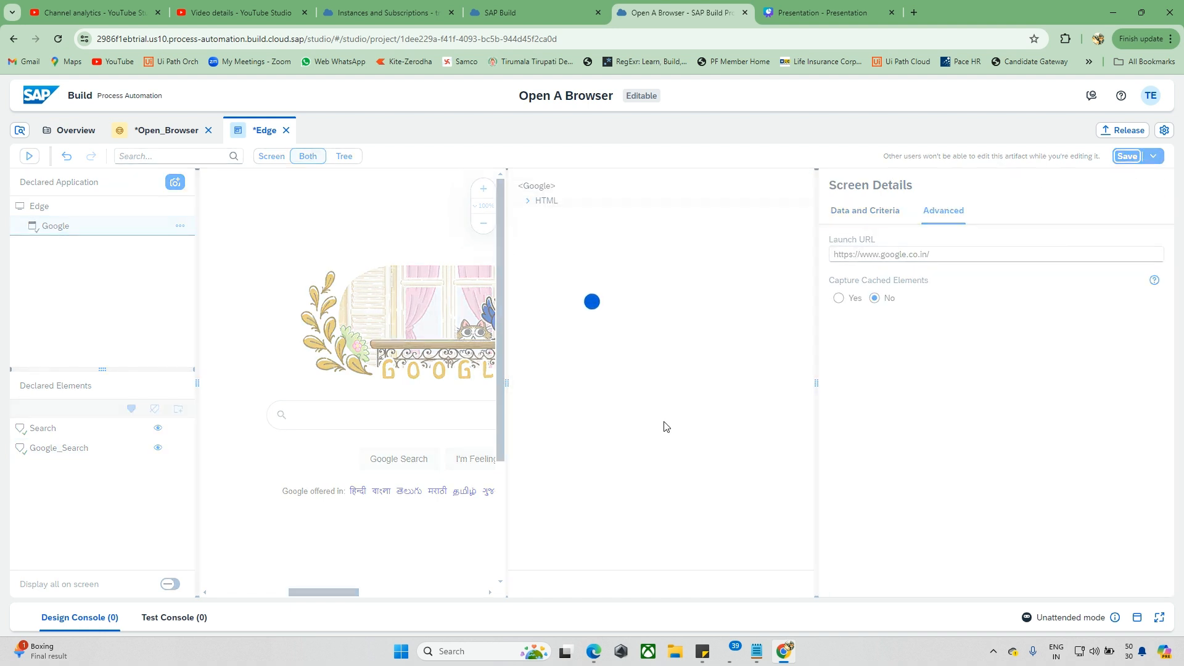
{"action": "left_click", "coordinate": [593, 651]}
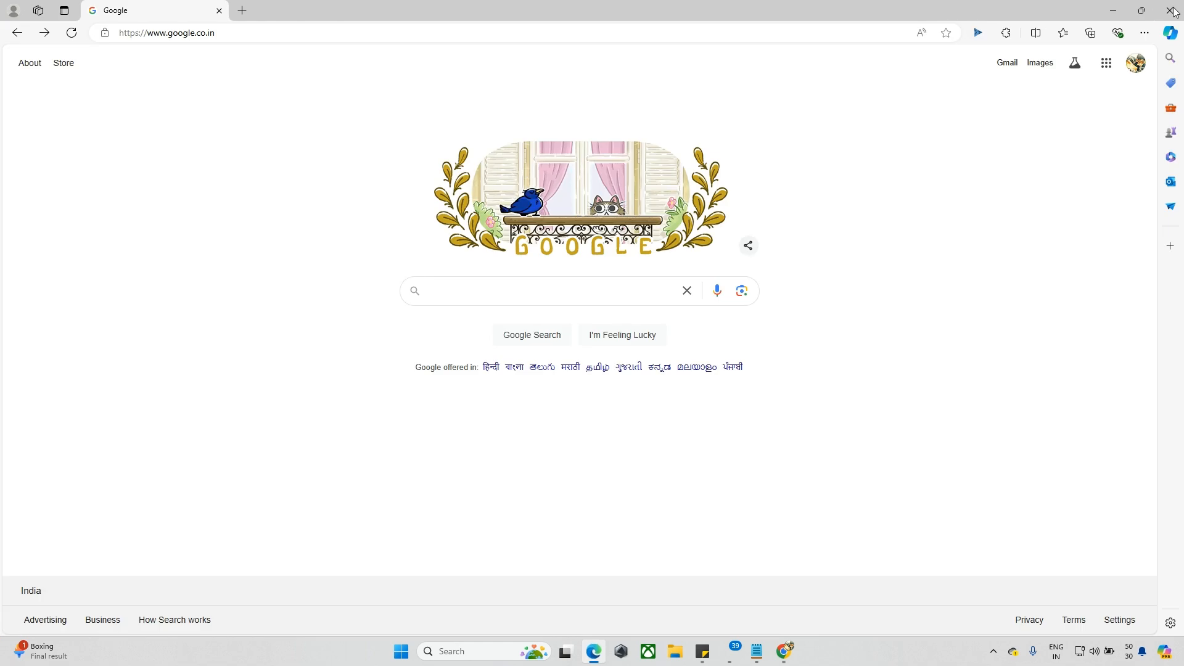
{"action": "key", "text": "alt+Tab"}
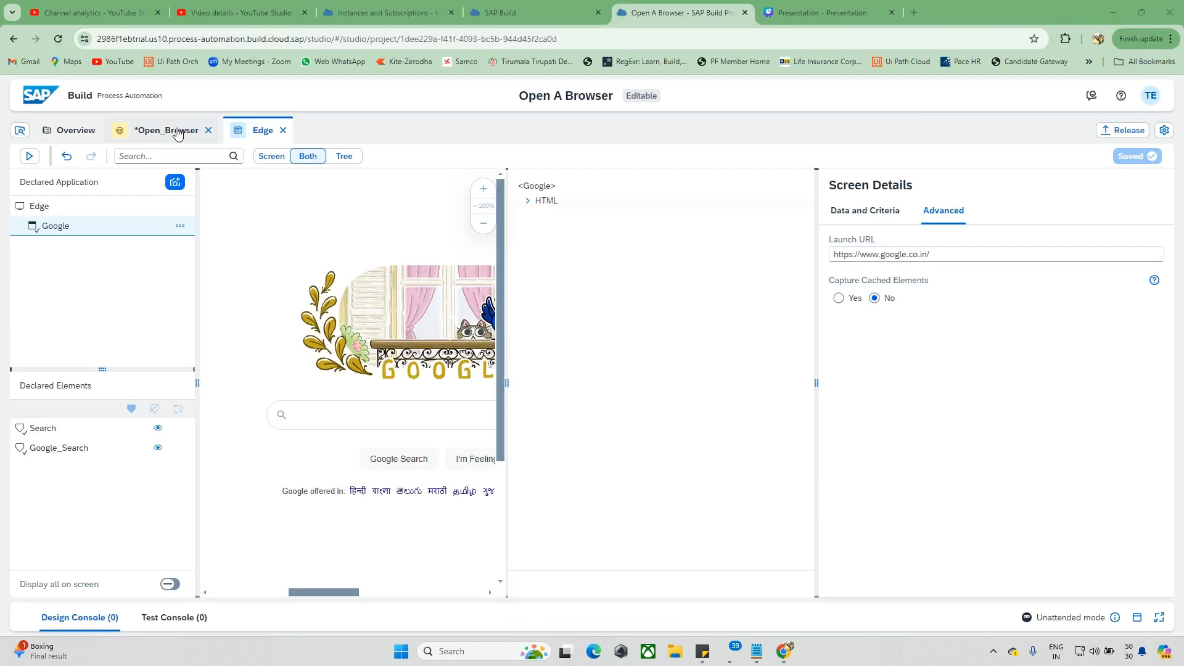
In the Open_Browser automation, set the Start Web Page step's target to the Google screen of the Edge application
{"action": "left_click", "coordinate": [173, 130]}
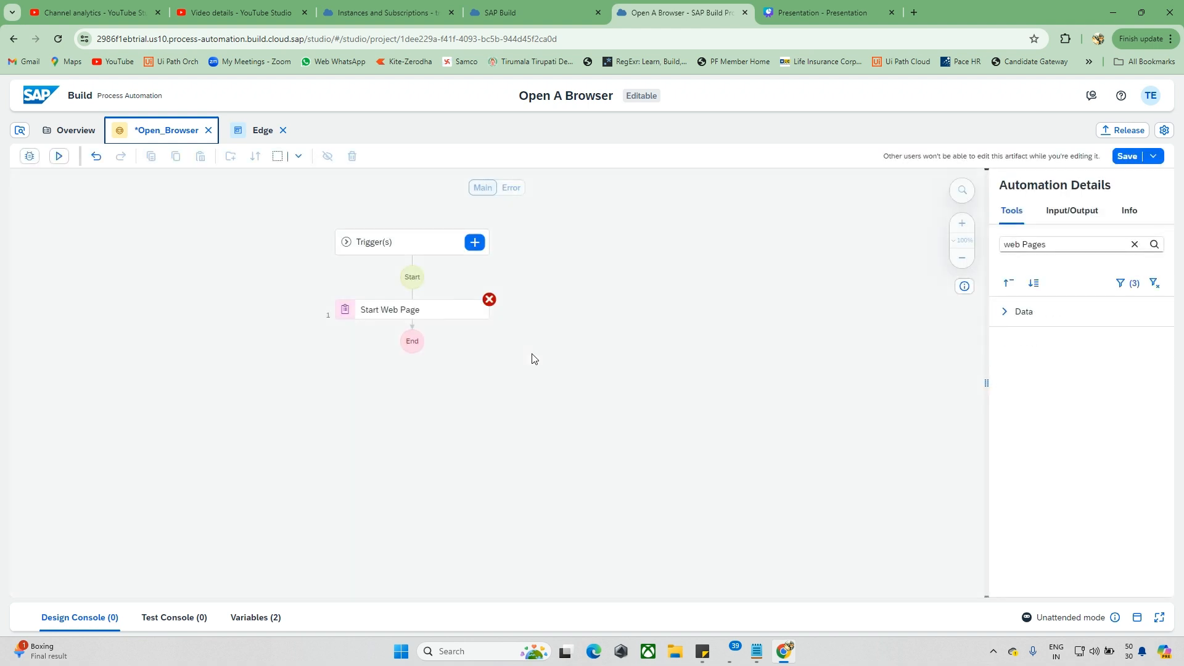
{"action": "left_click", "coordinate": [468, 312]}
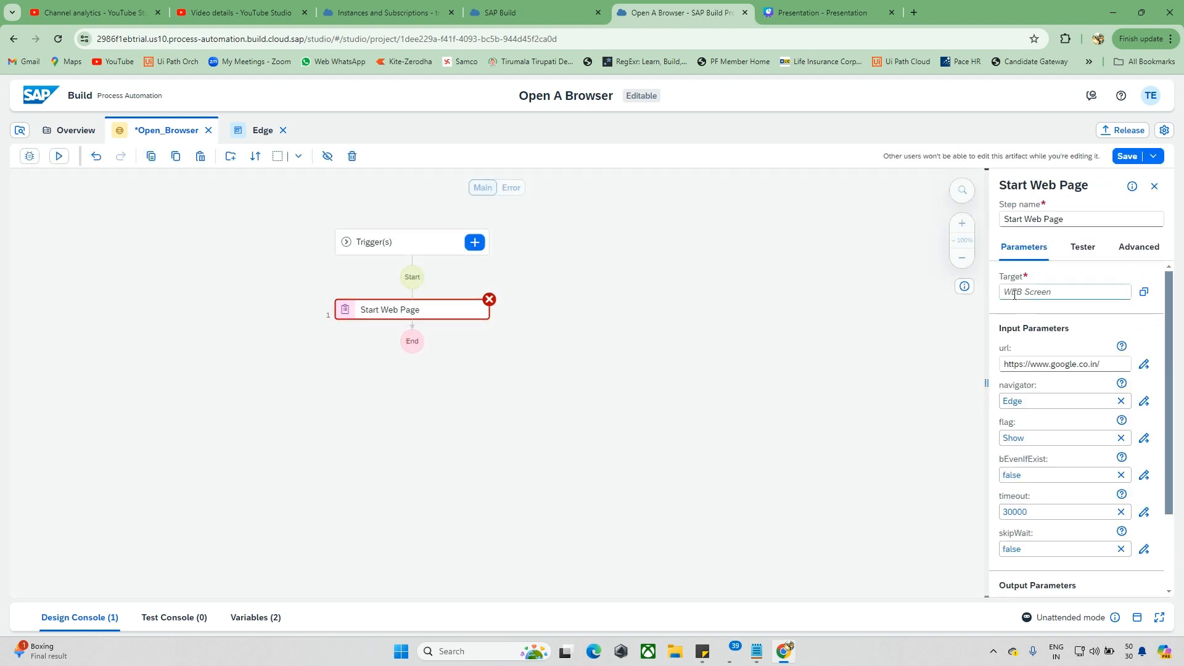
{"action": "left_click", "coordinate": [1142, 293]}
{"action": "left_click", "coordinate": [312, 211]}
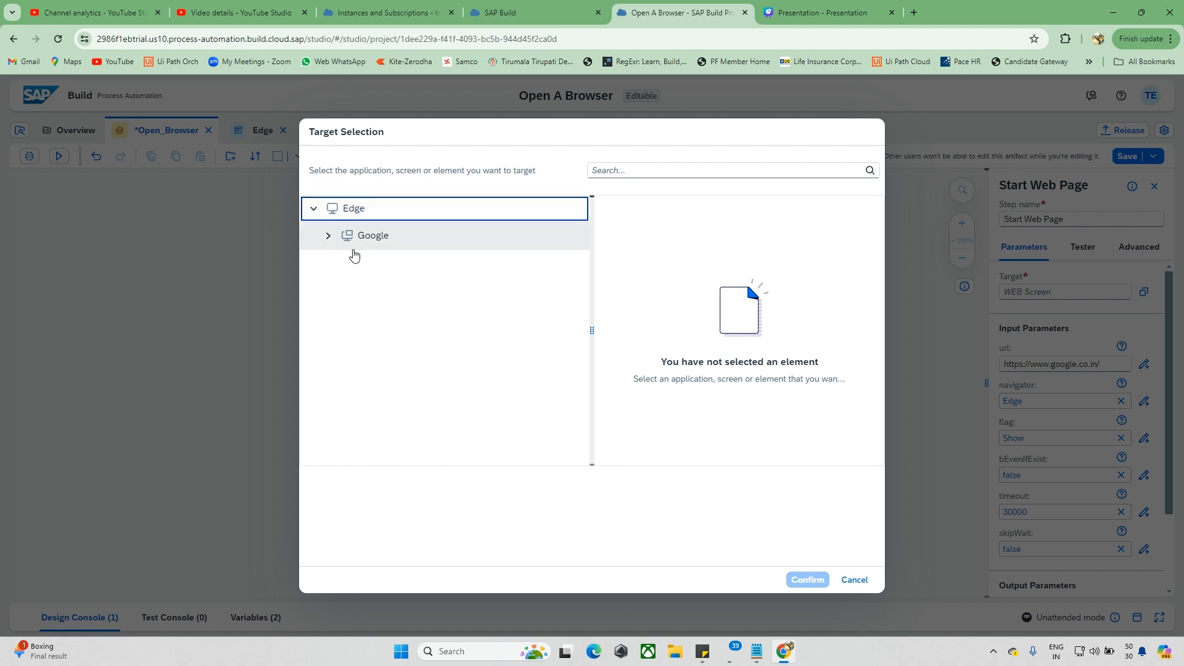
{"action": "left_click", "coordinate": [343, 241]}
{"action": "left_click", "coordinate": [329, 238]}
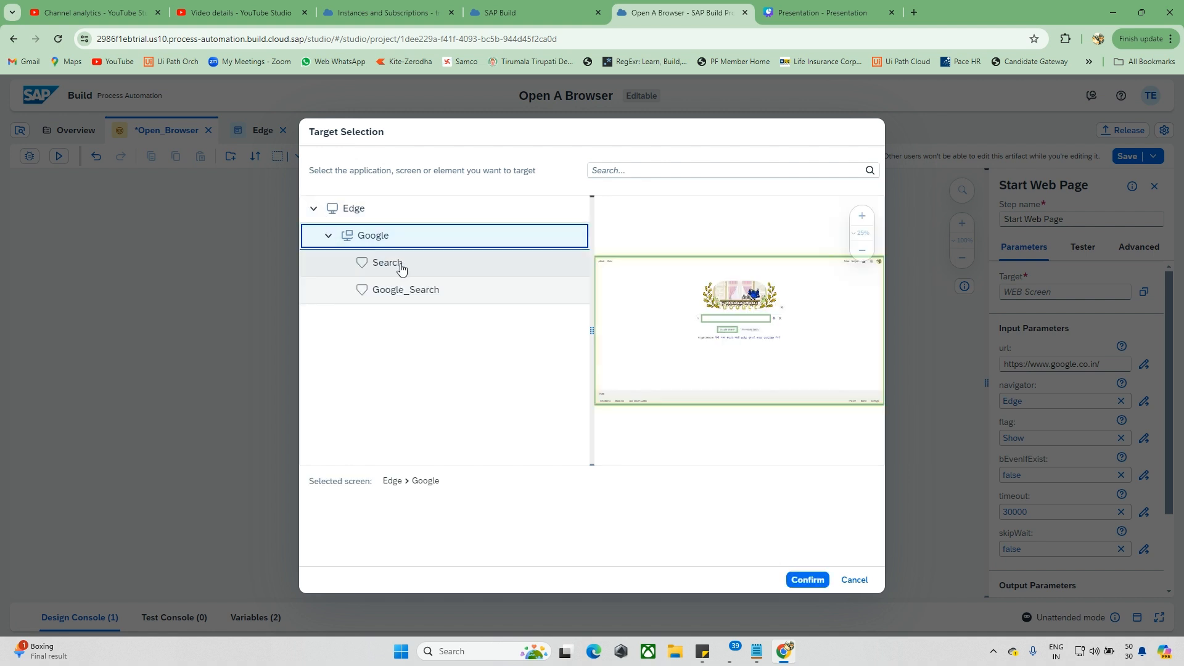
{"action": "left_click", "coordinate": [396, 263]}
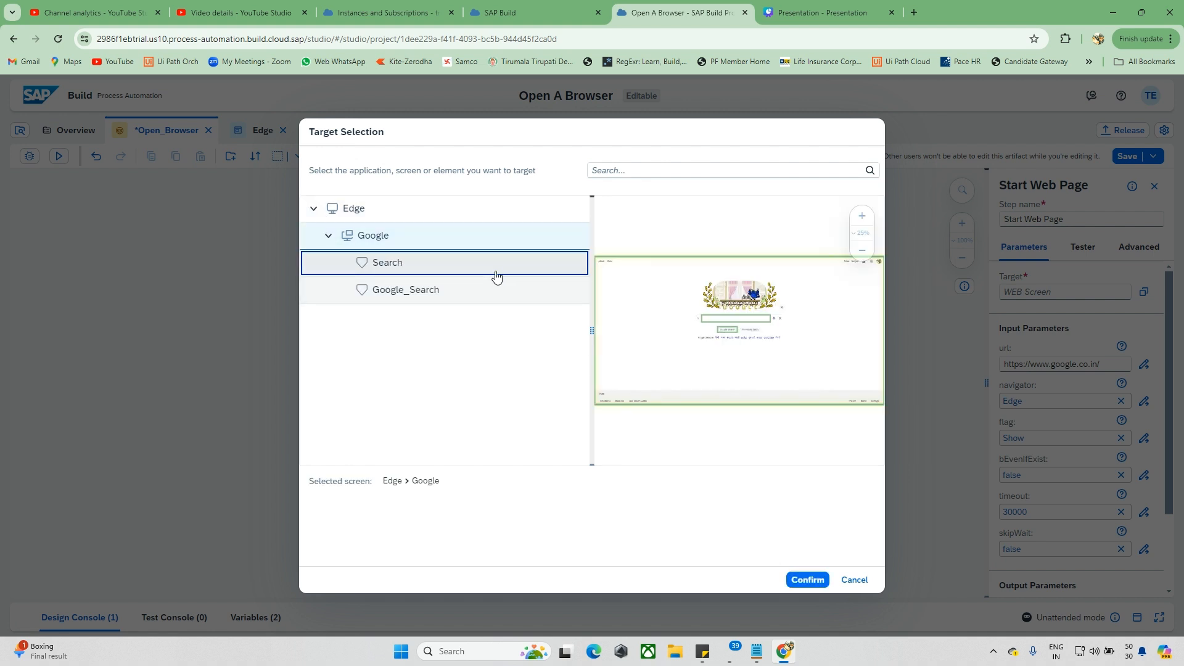
{"action": "left_click", "coordinate": [794, 581]}
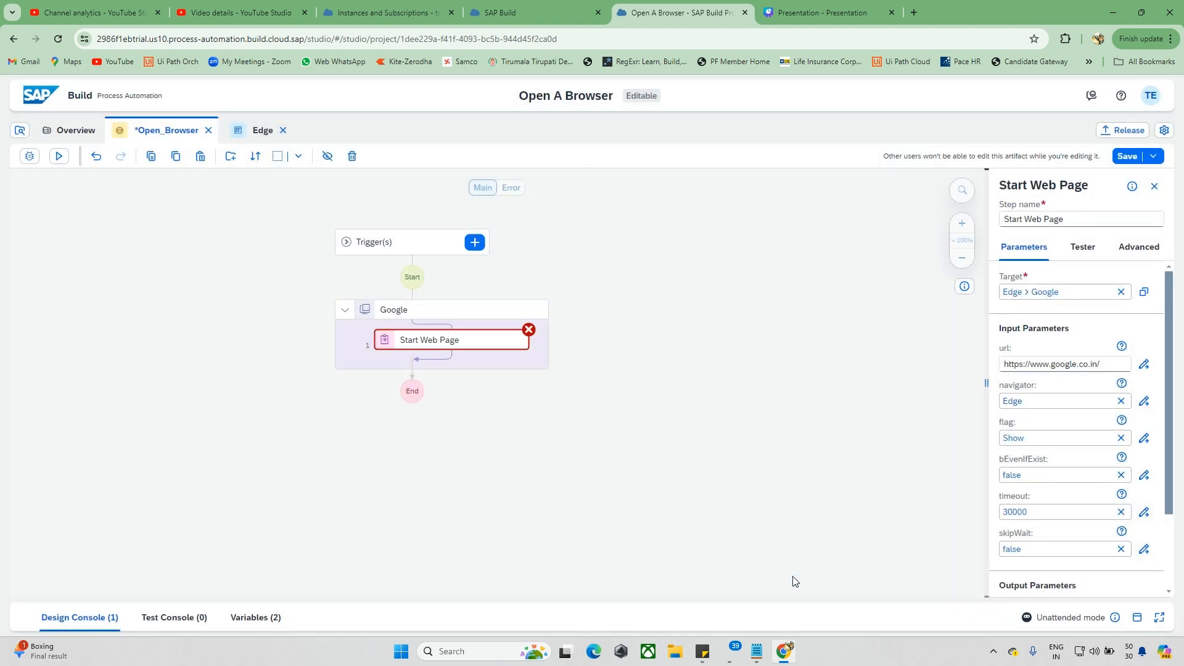
Save all open editors and run a test of the Open_Browser automation with its Start Web Page step
{"action": "left_click", "coordinate": [524, 309]}
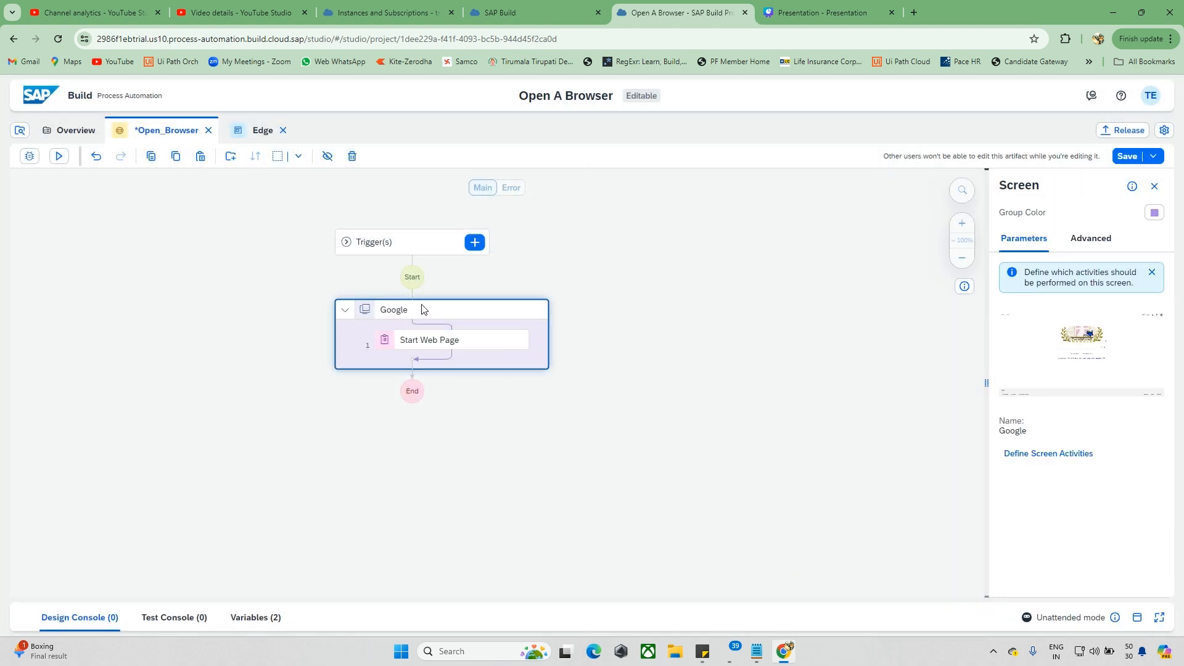
{"action": "left_click", "coordinate": [505, 348]}
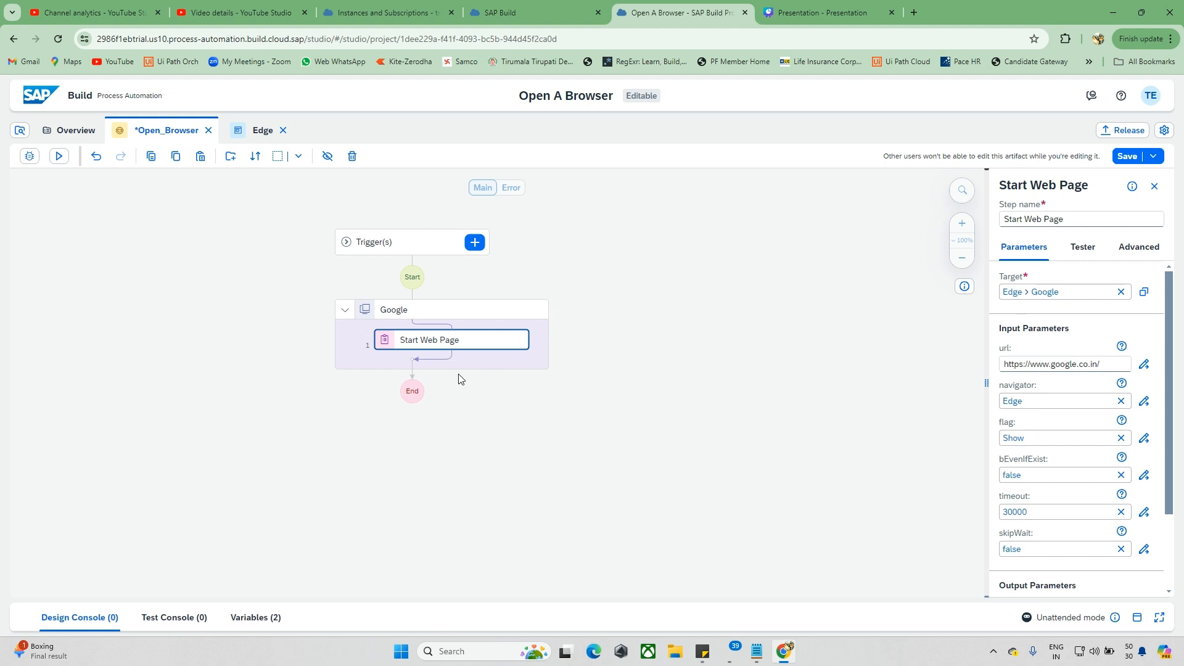
{"action": "left_click", "coordinate": [58, 156]}
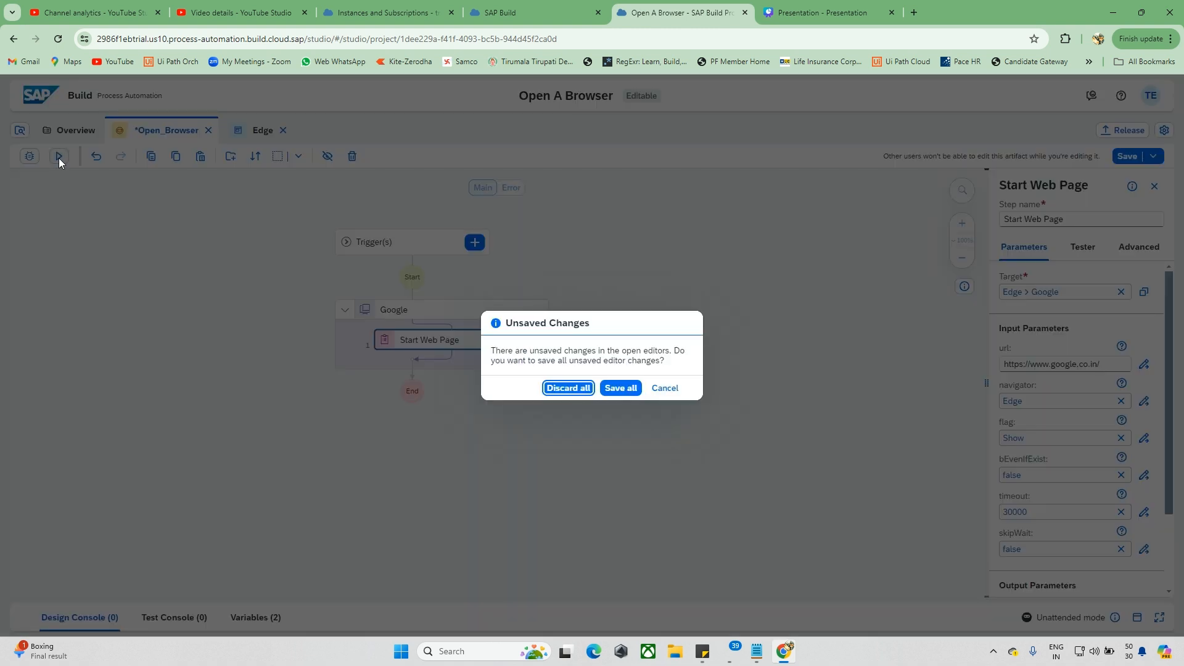
{"action": "left_click", "coordinate": [619, 389]}
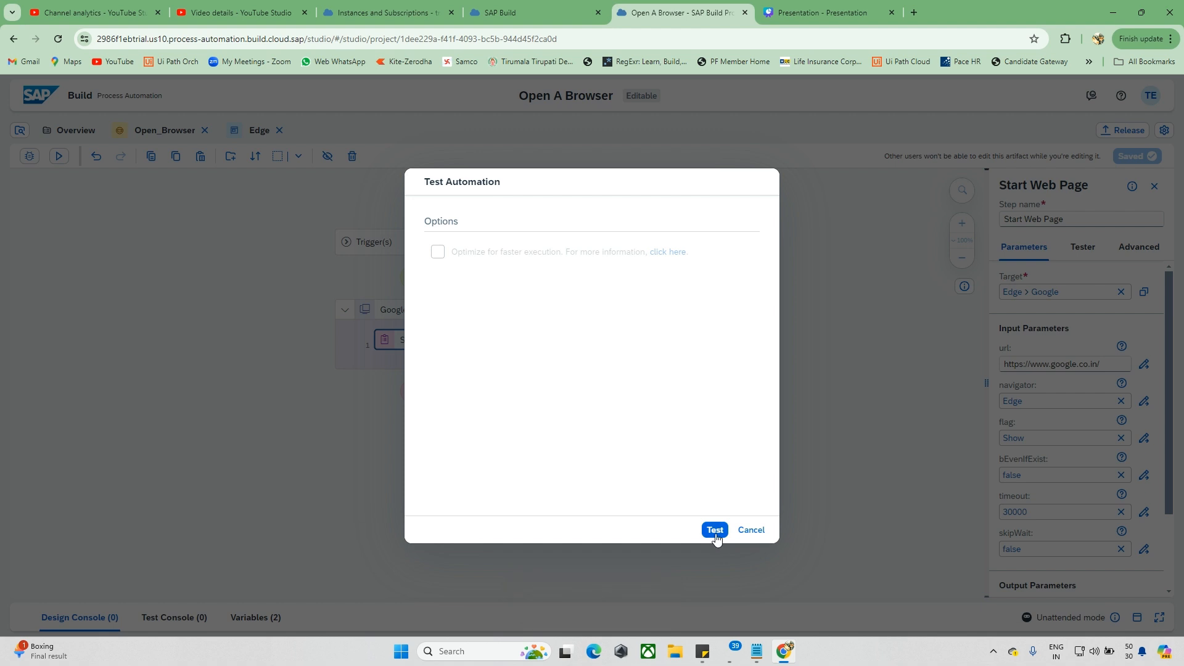
{"action": "left_click", "coordinate": [715, 532]}
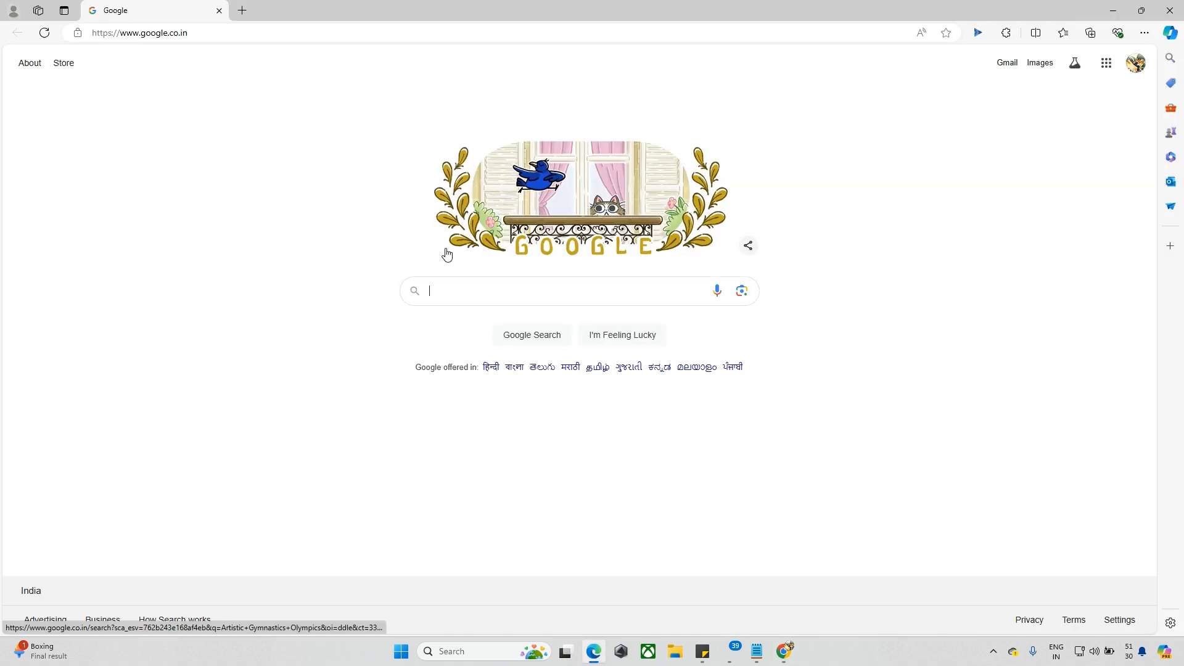
Examine the Google page the automation opened in Edge, and minimize the Edge window
{"action": "left_click_drag", "start_coordinate": [312, 11], "coordinate": [392, 231]}
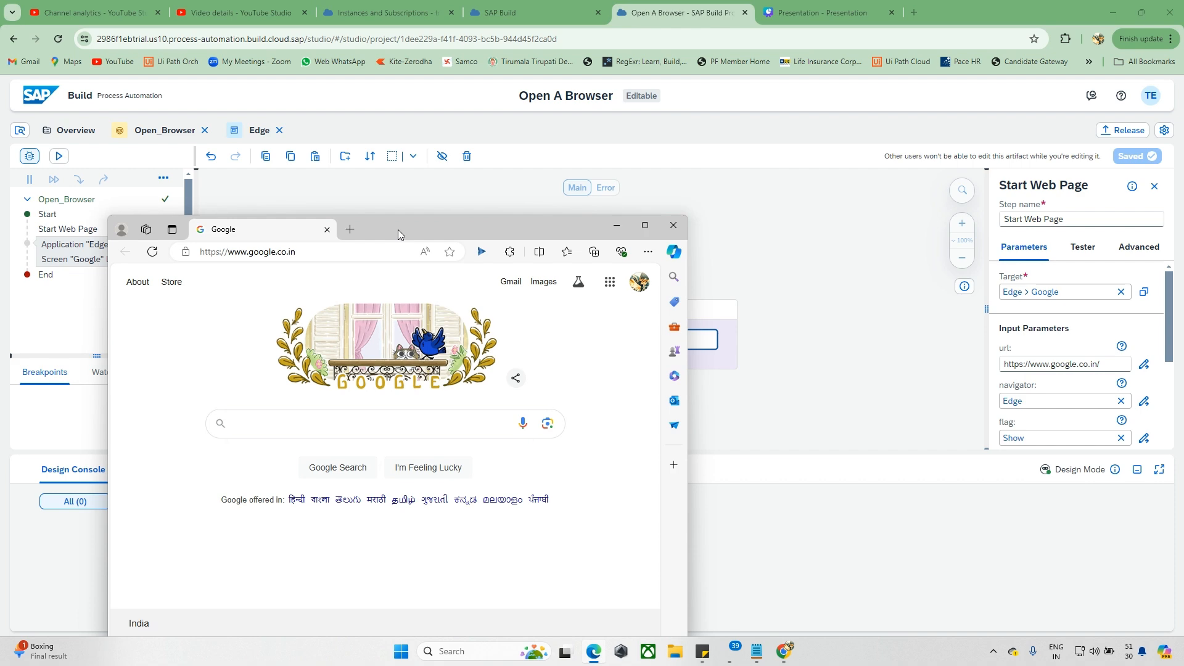
{"action": "left_click", "coordinate": [647, 228]}
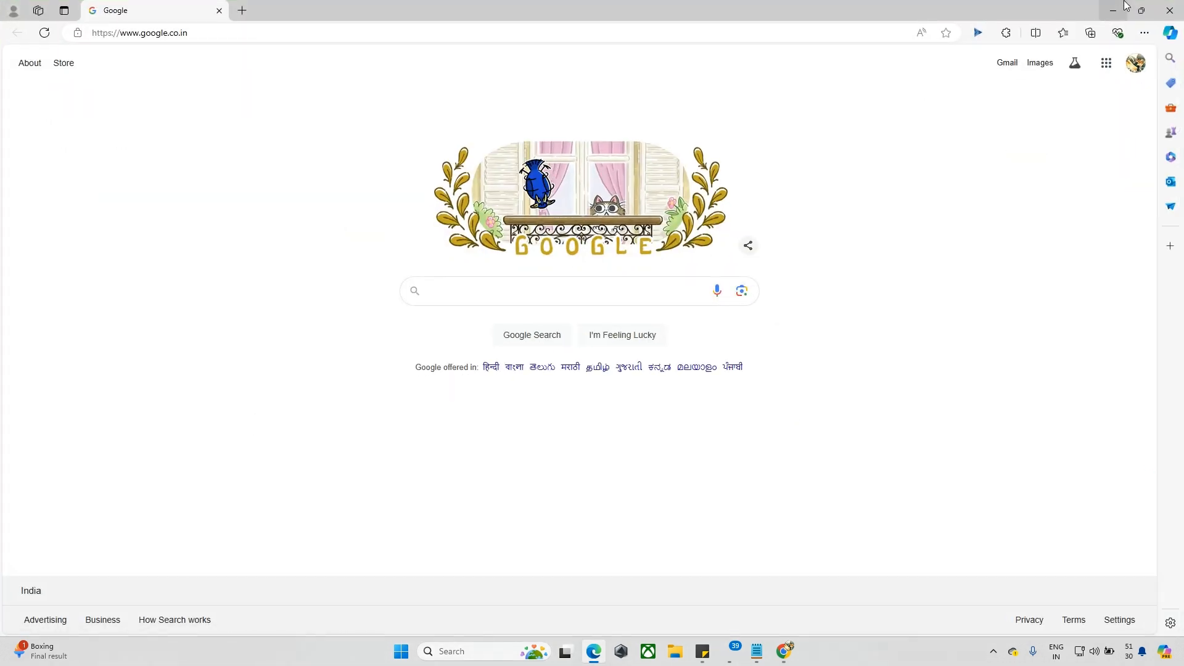
{"action": "left_click", "coordinate": [1113, 9]}
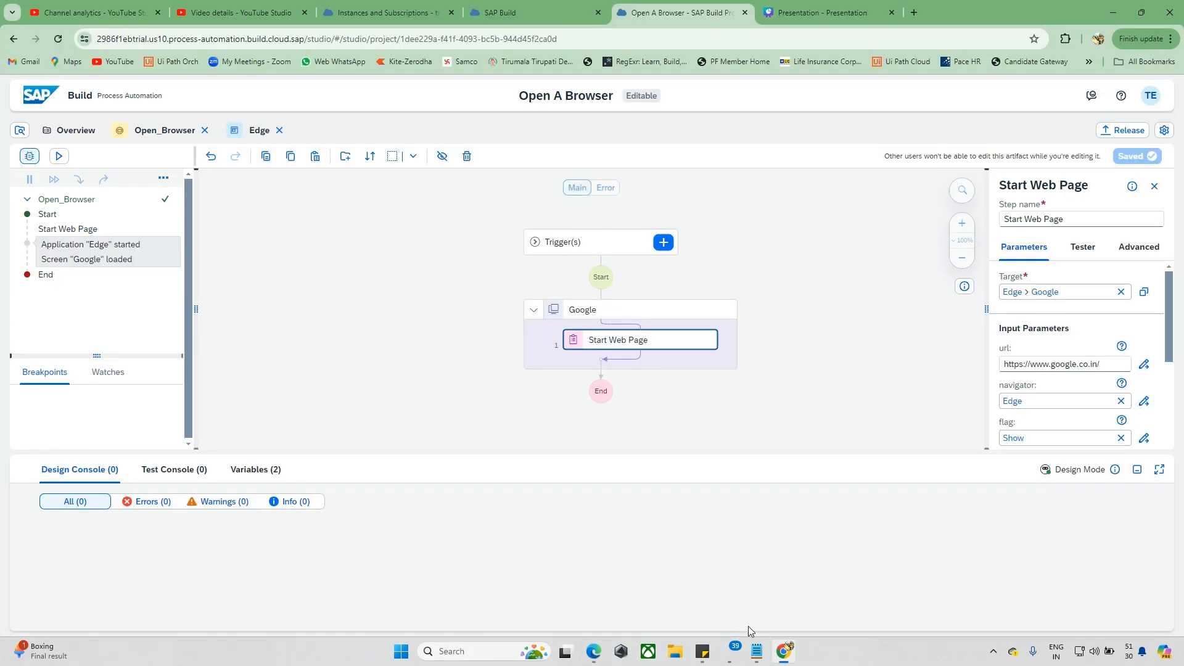
{"action": "left_click", "coordinate": [592, 653]}
{"action": "left_click", "coordinate": [591, 657]}
Test the automation with Google still open in Edge, and inspect the Start Web Page and End entries of the test run
{"action": "left_click", "coordinate": [59, 156]}
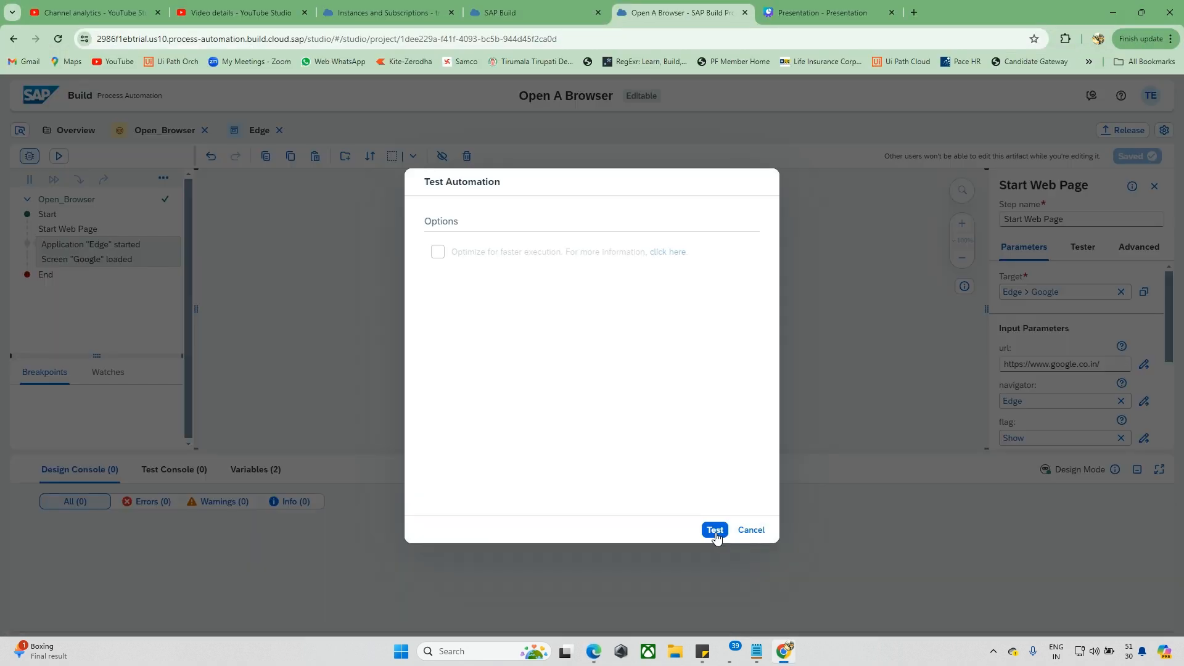
{"action": "left_click", "coordinate": [714, 531]}
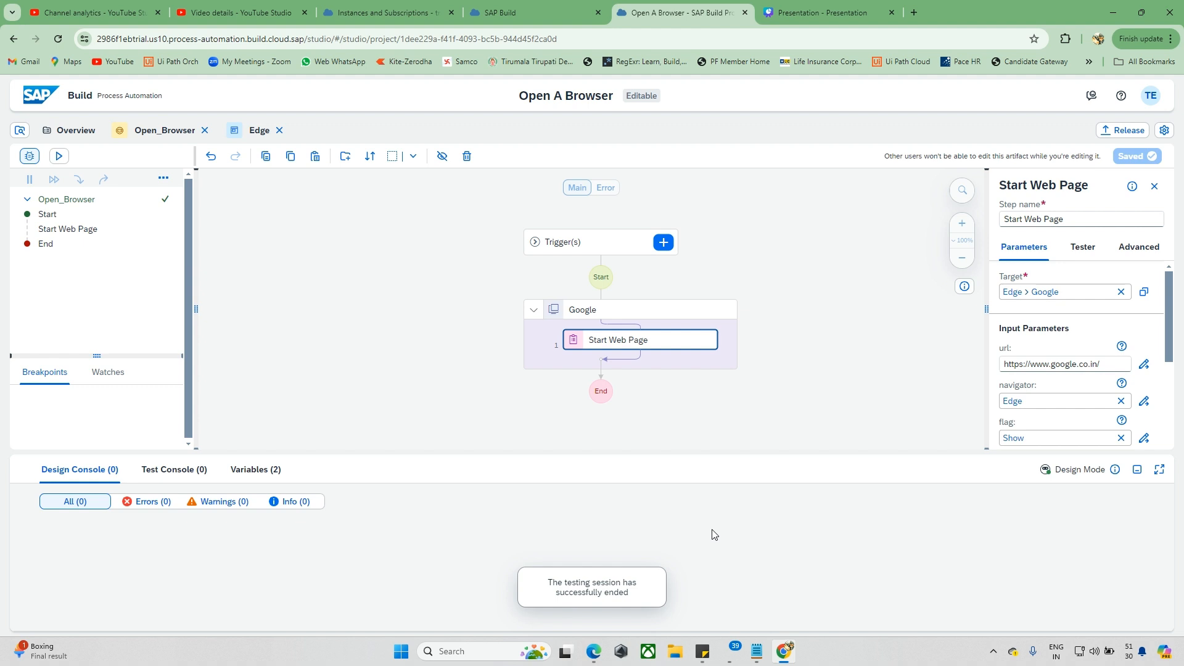
{"action": "mouse_move", "coordinate": [593, 655]}
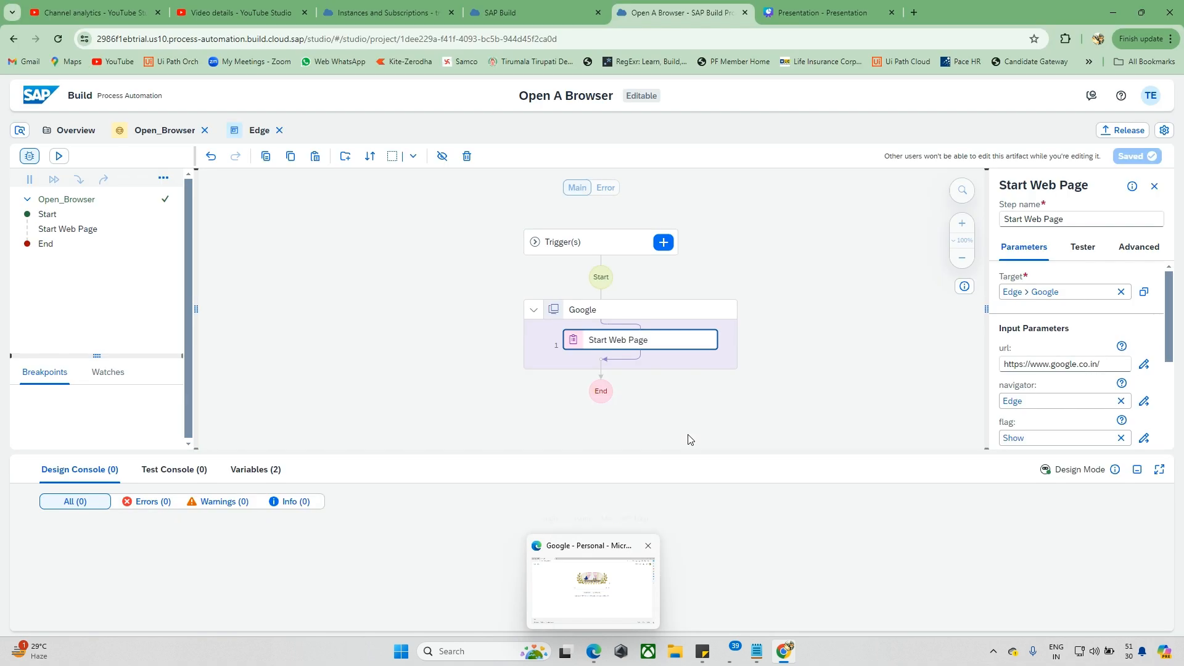
{"action": "left_click", "coordinate": [83, 229]}
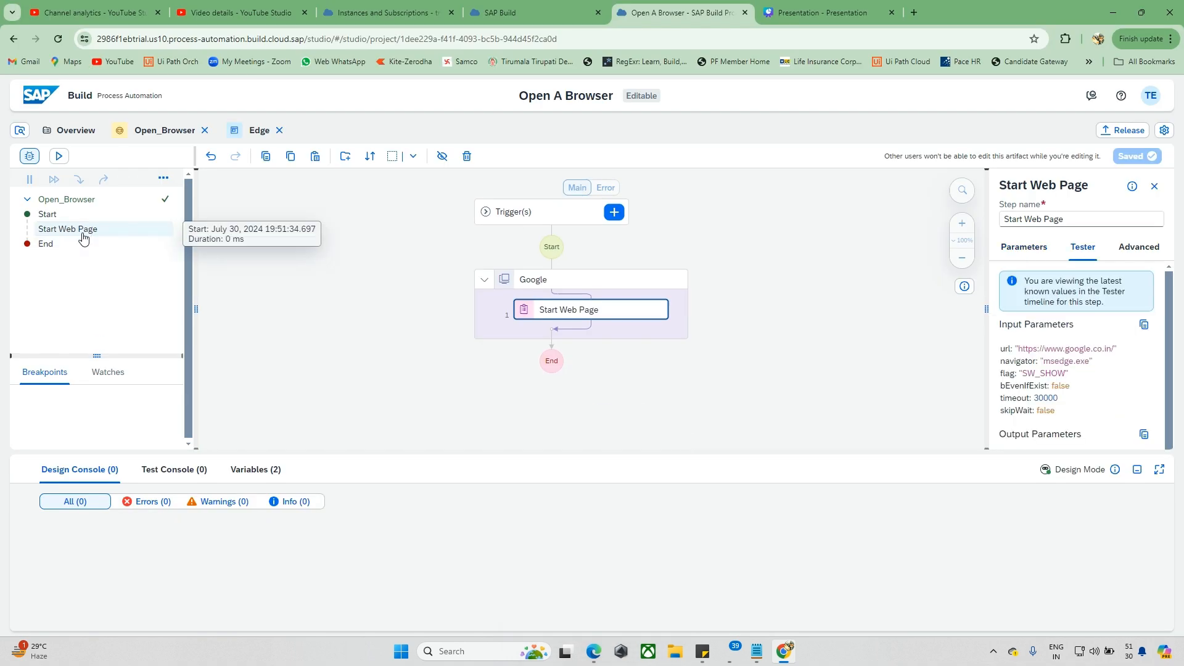
{"action": "left_click", "coordinate": [73, 243]}
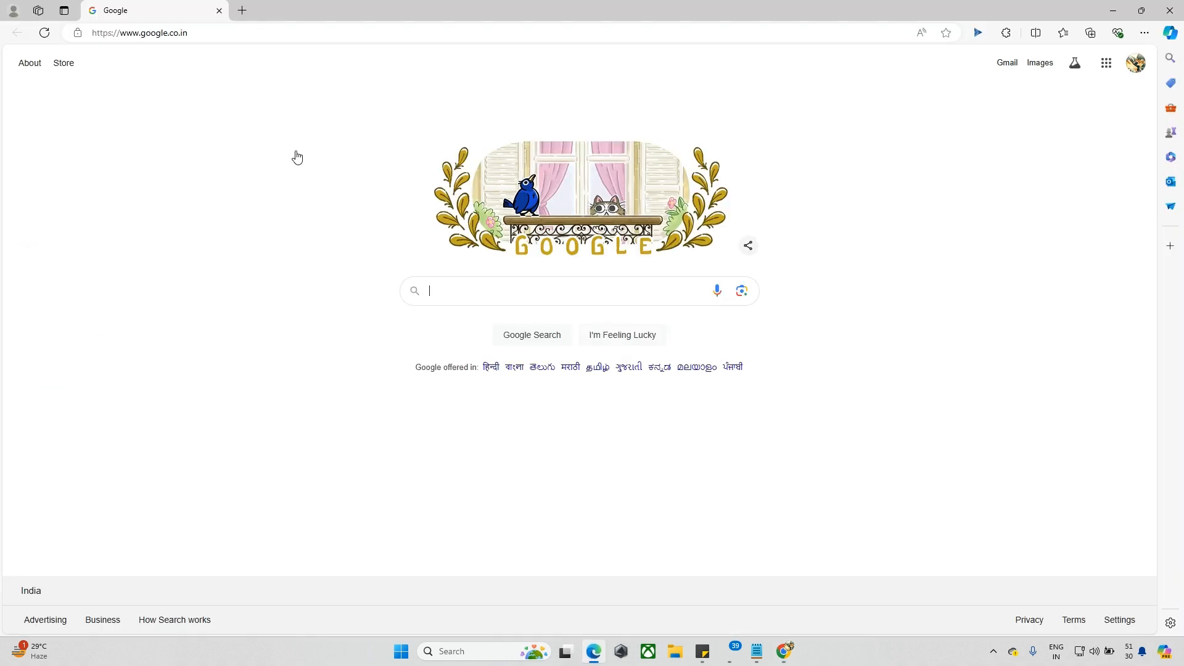
Switch to Edge, open an empty new tab, close the Google tab, and minimize the window
{"action": "left_click", "coordinate": [242, 11]}
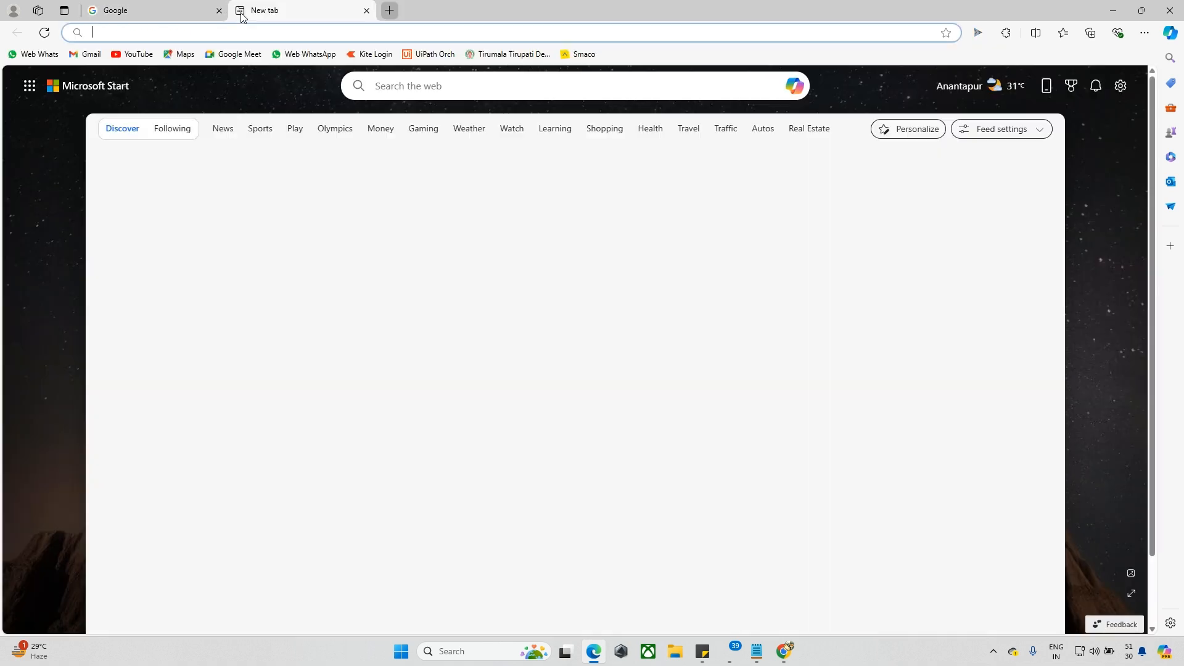
{"action": "left_click", "coordinate": [221, 11]}
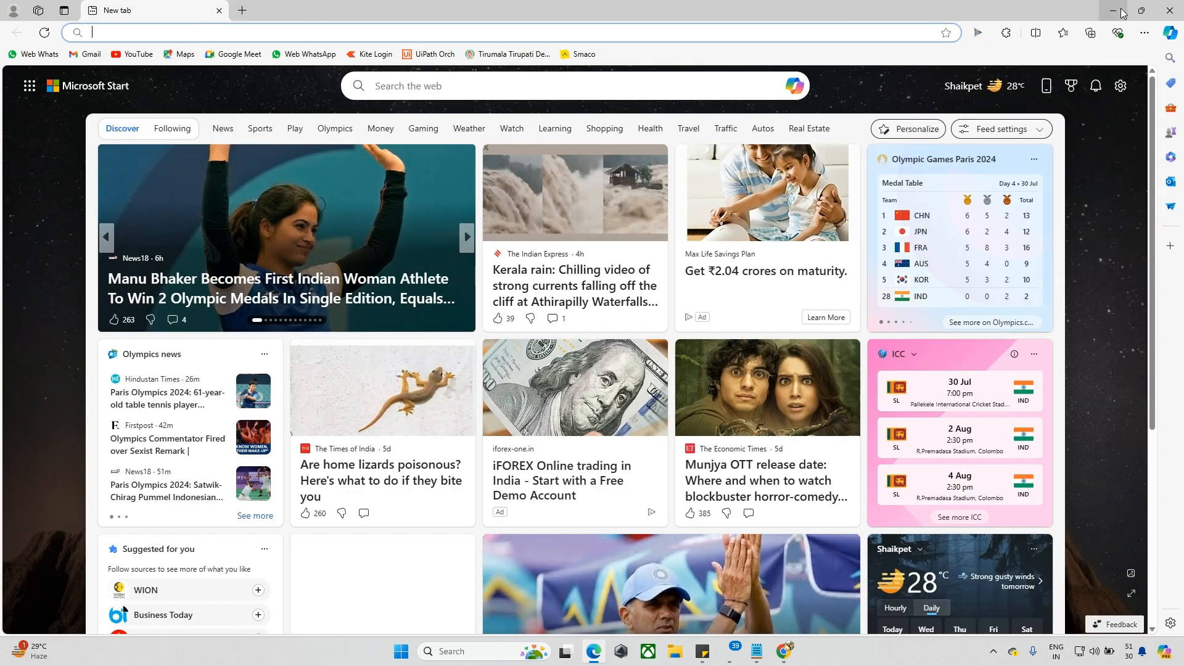
{"action": "left_click", "coordinate": [1114, 10]}
Test the automation with only an empty tab open in Edge, compare the resulting tabs, and return to the automation editor
{"action": "left_click", "coordinate": [58, 155]}
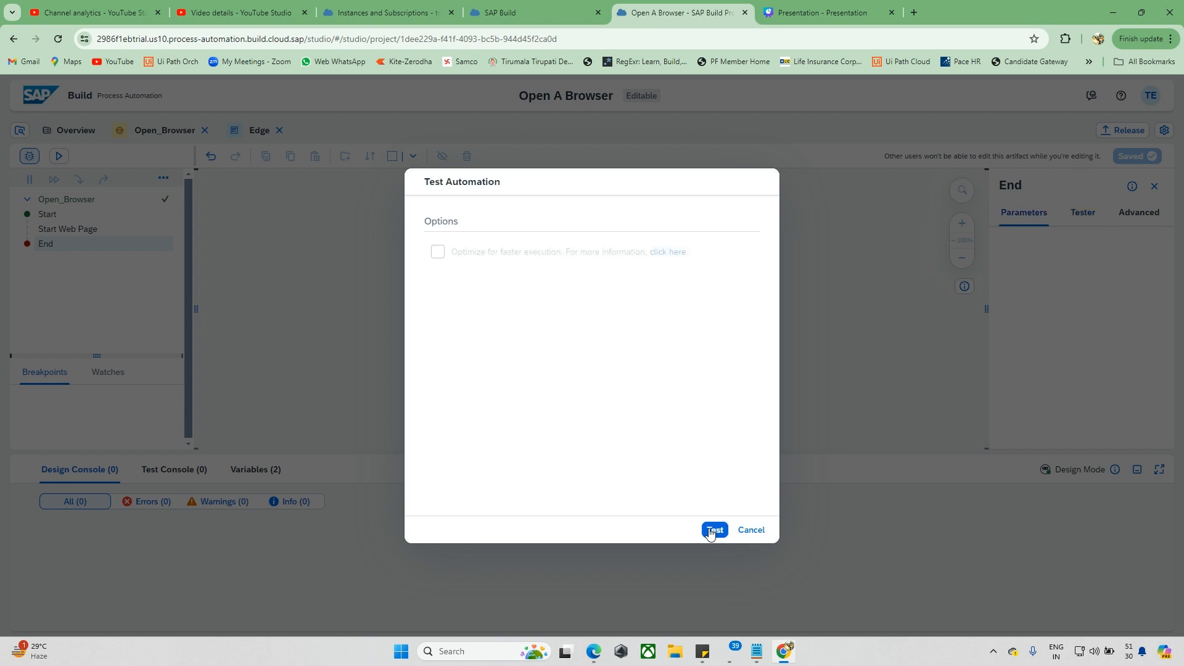
{"action": "left_click", "coordinate": [714, 530]}
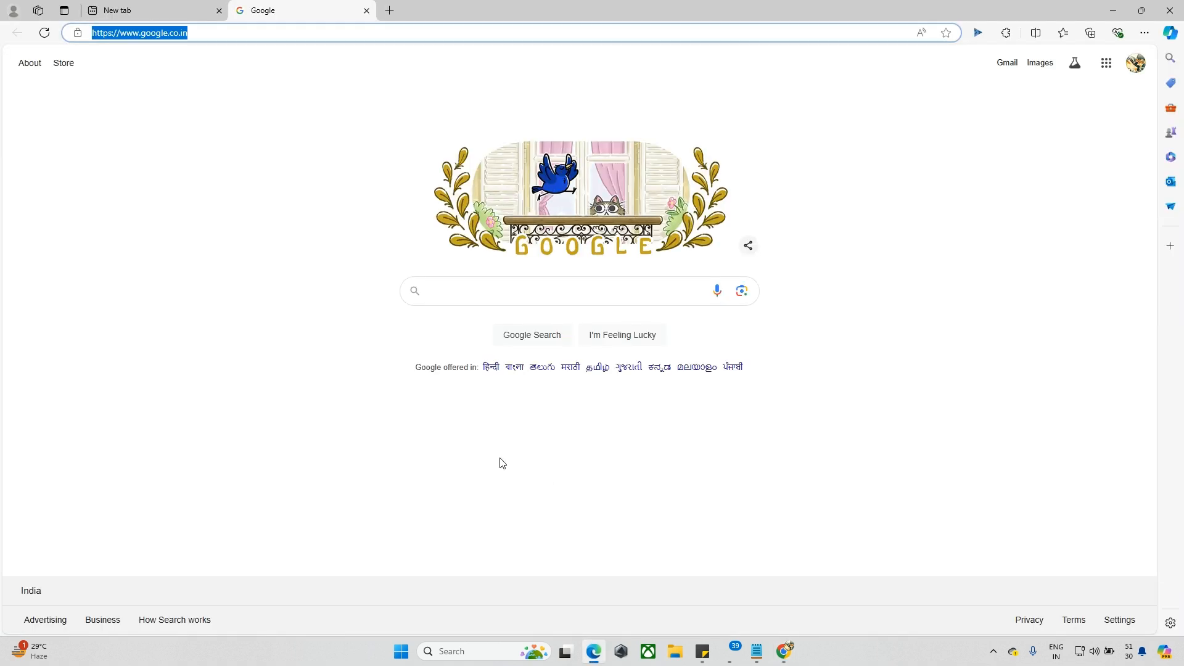
{"action": "left_click", "coordinate": [162, 21]}
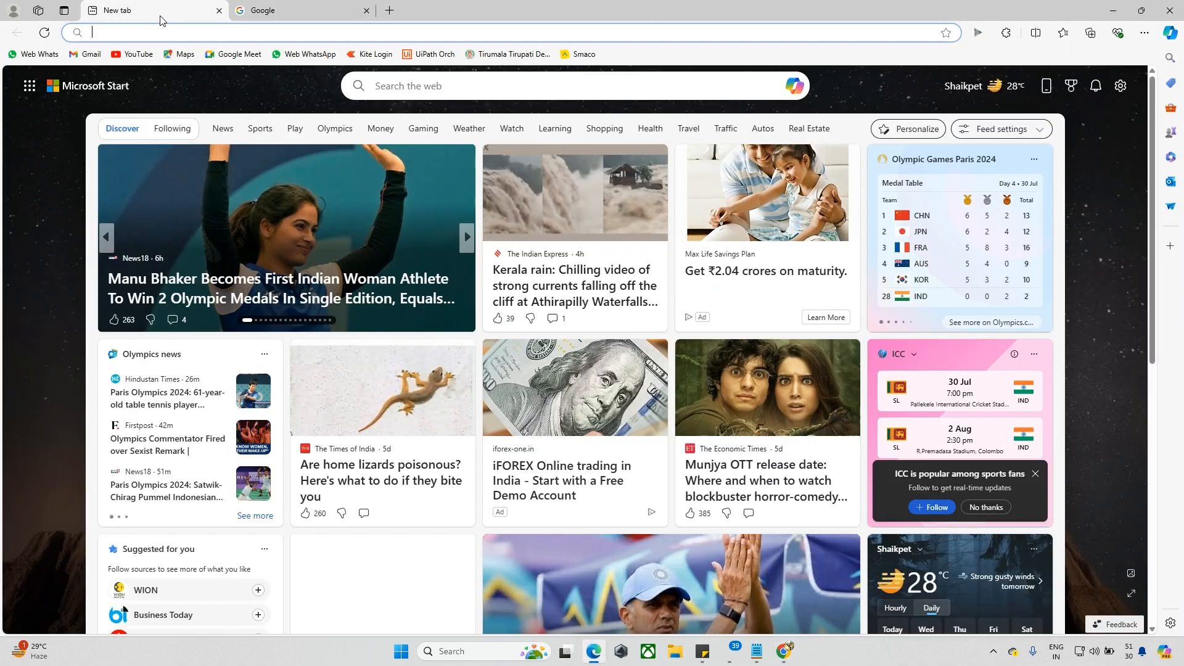
{"action": "left_click", "coordinate": [266, 9]}
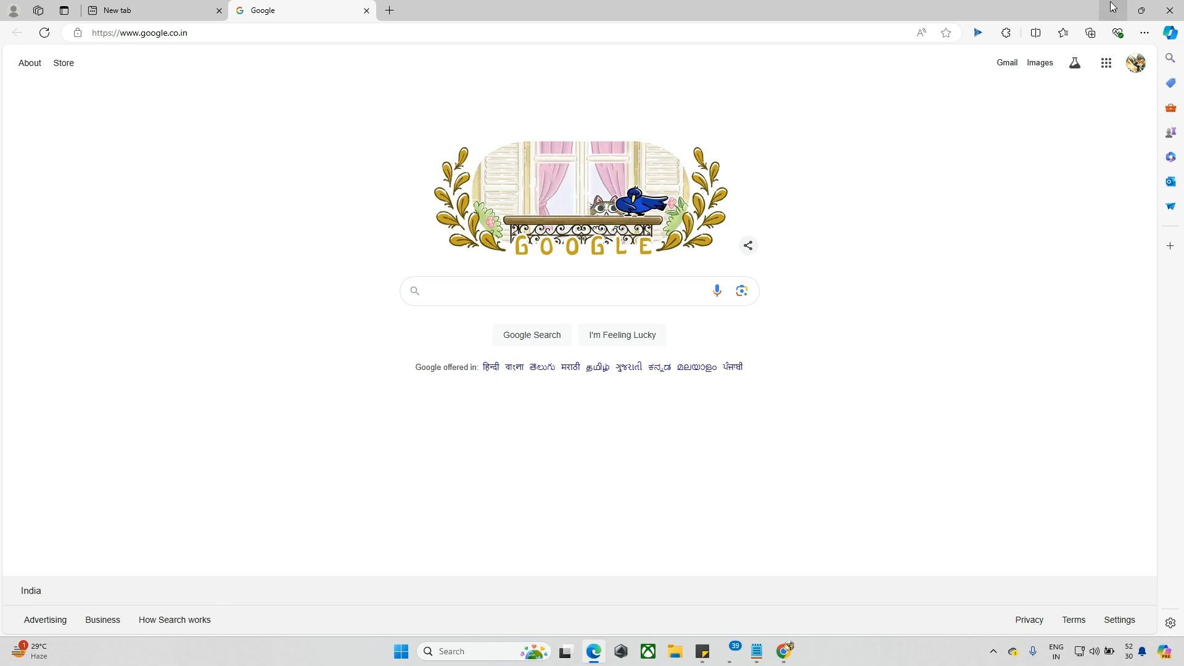
{"action": "key", "text": "alt+Tab"}
Set the navigator of the Start Web Page step to Chrome and save the Open_Browser automation
{"action": "left_click", "coordinate": [646, 264]}
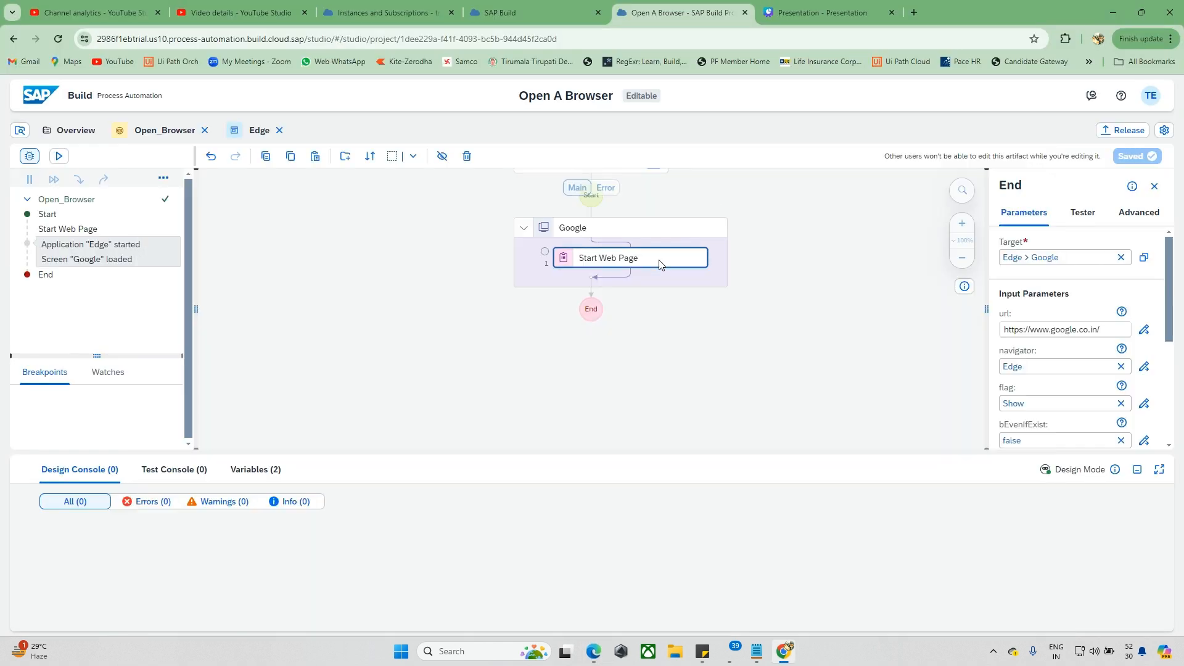
{"action": "scroll", "coordinate": [1134, 296], "scroll_direction": "down", "scroll_amount": 1}
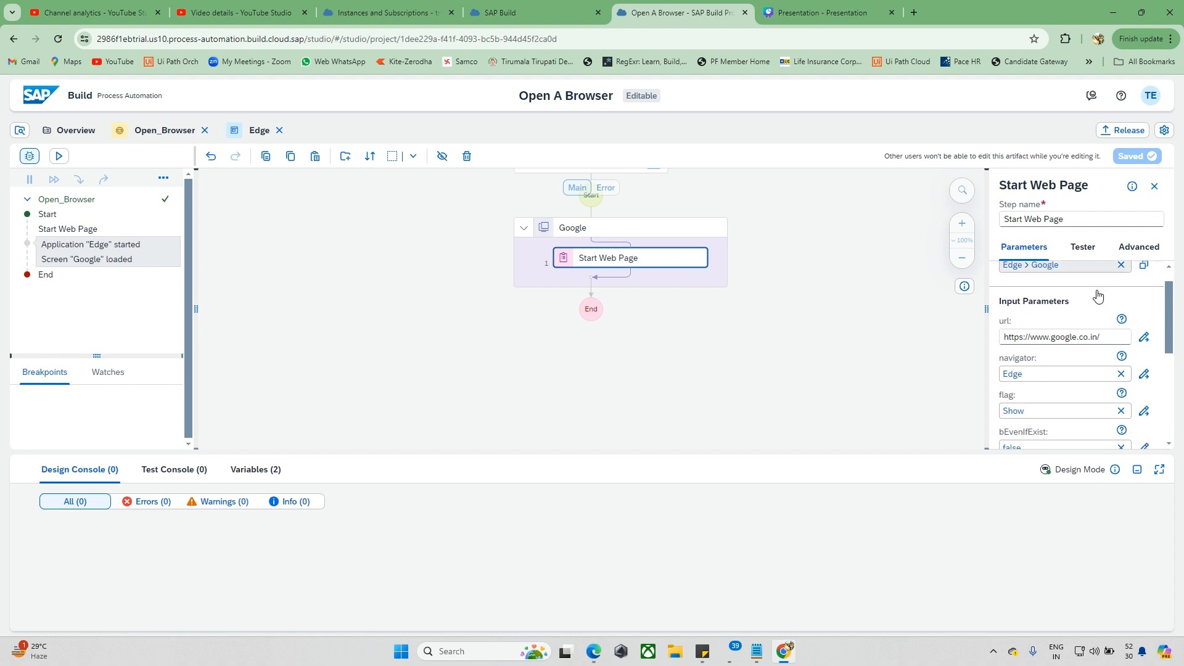
{"action": "scroll", "coordinate": [1134, 295], "scroll_direction": "up", "scroll_amount": 1}
{"action": "scroll", "coordinate": [1133, 358], "scroll_direction": "down", "scroll_amount": 1}
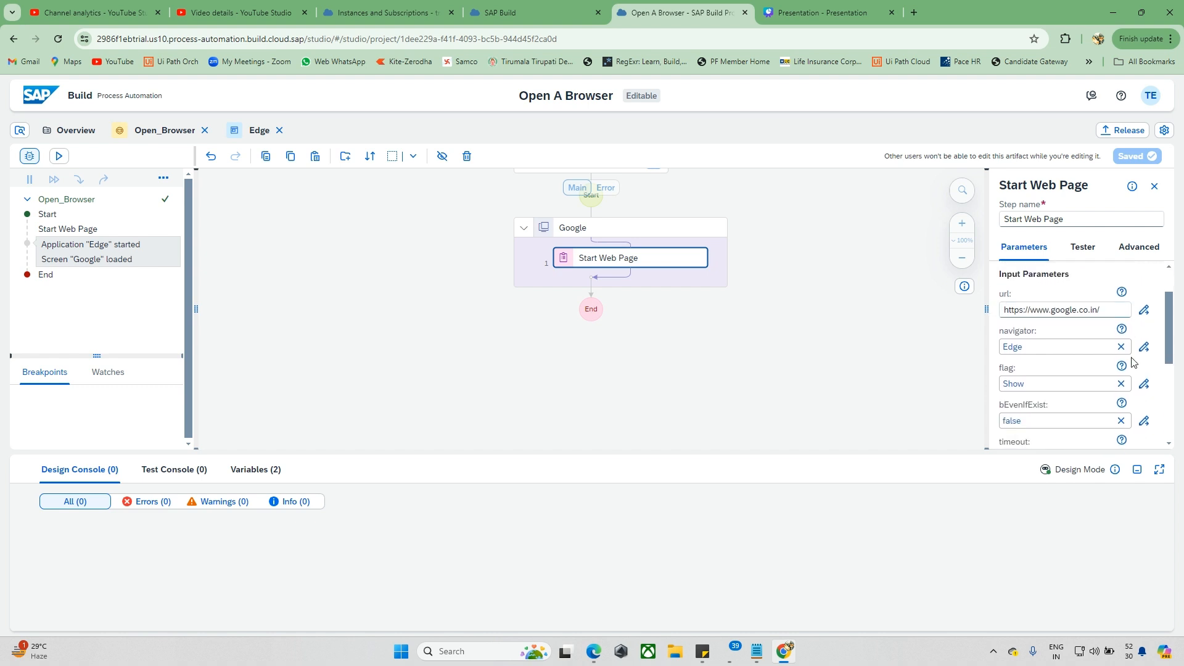
{"action": "left_click", "coordinate": [1121, 347]}
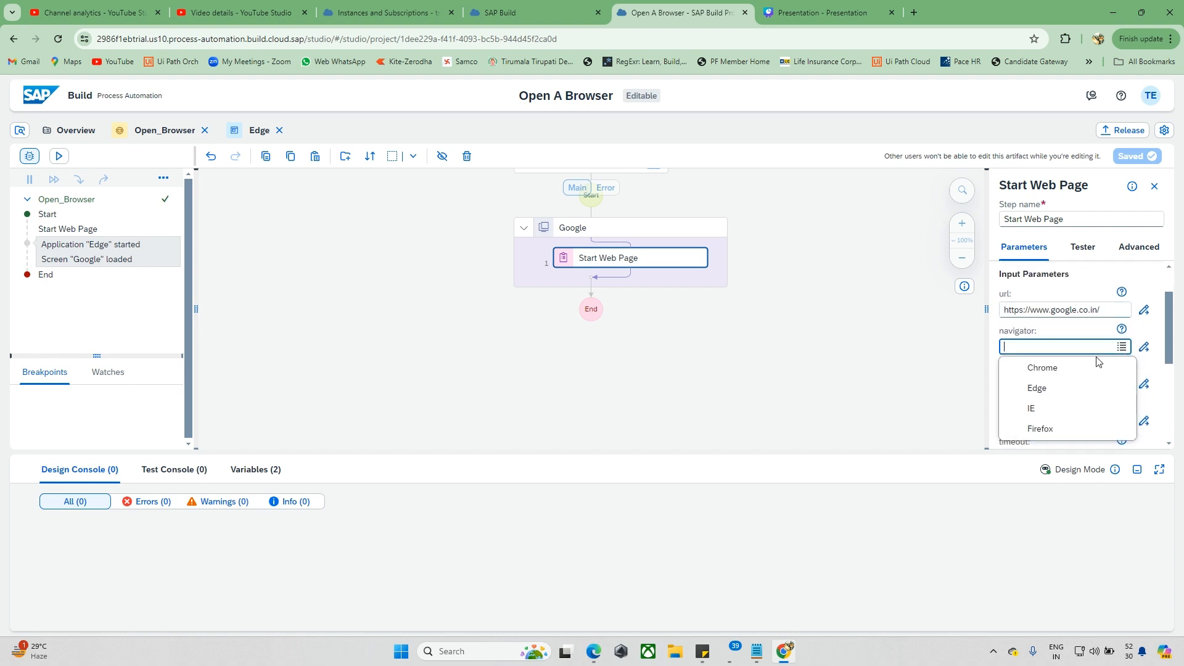
{"action": "left_click", "coordinate": [1059, 376]}
{"action": "left_click", "coordinate": [1136, 469]}
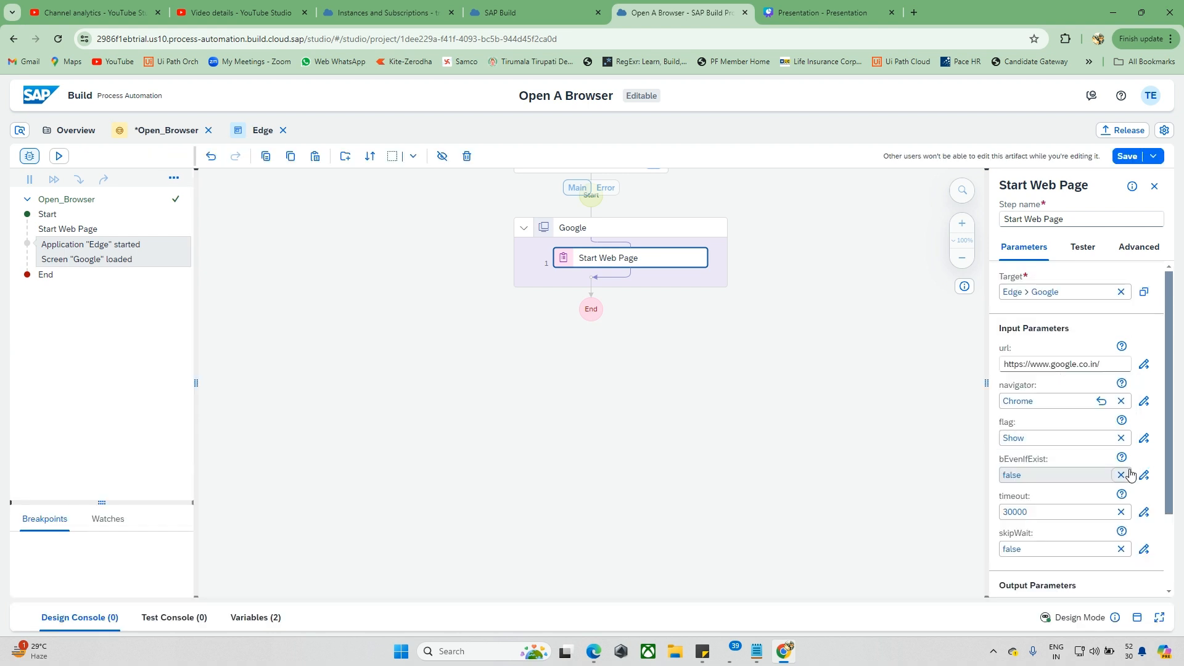
{"action": "key", "text": "ctrl+s"}
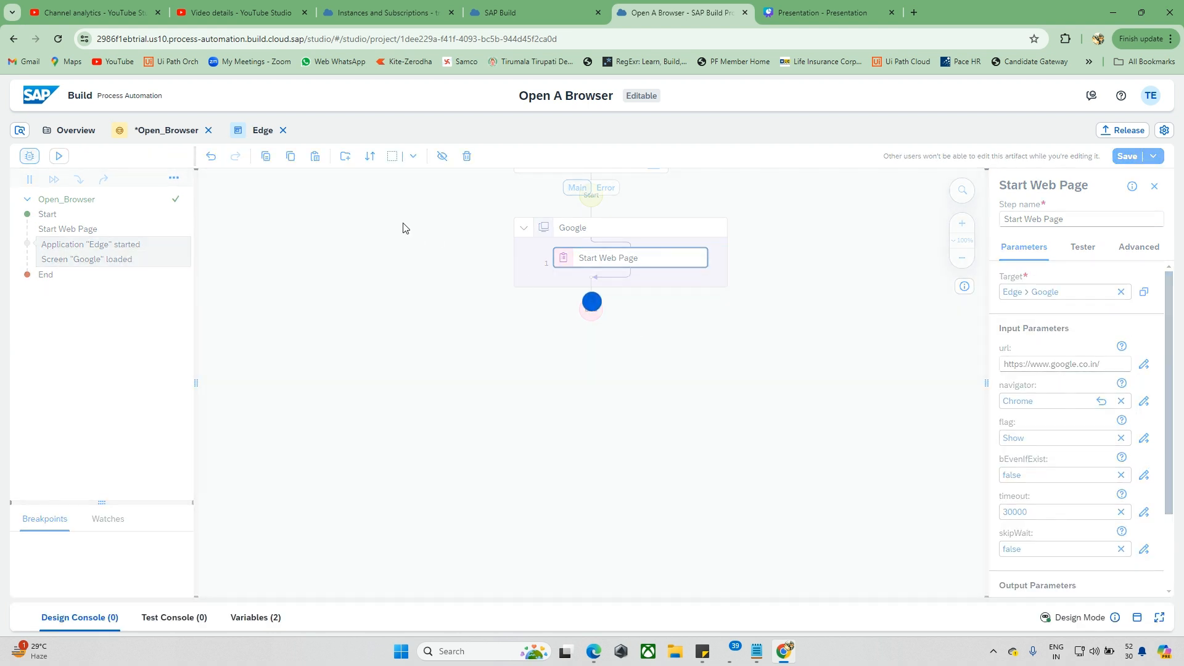
Create a new application named Chrime in the project
{"action": "left_click", "coordinate": [20, 130]}
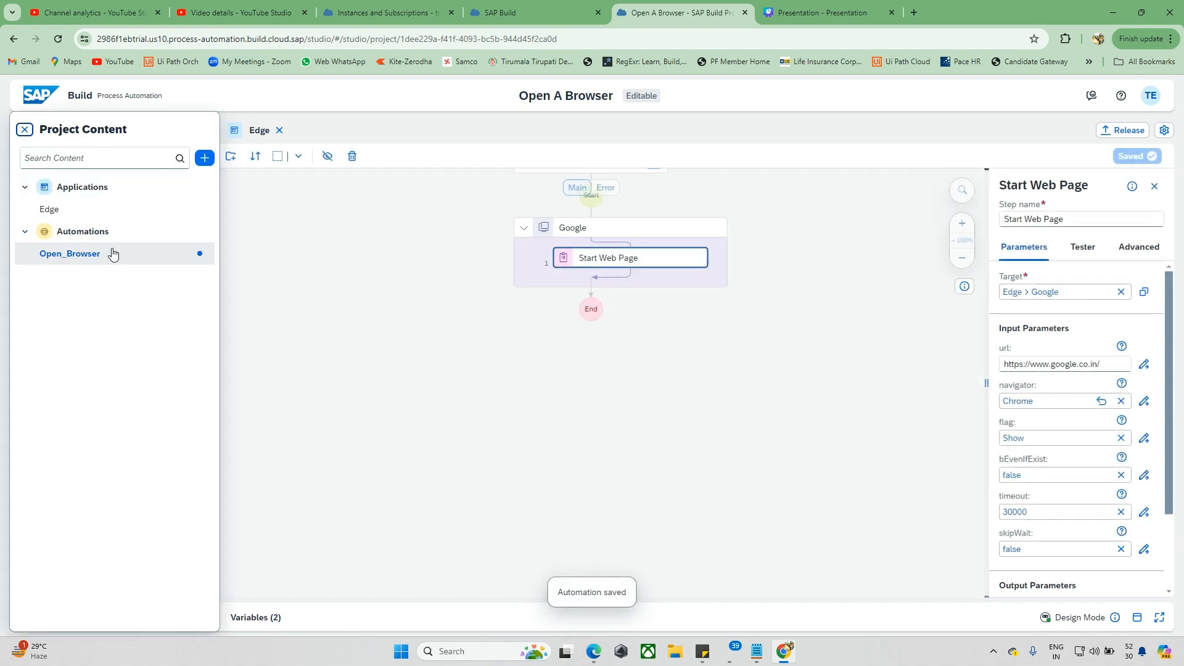
{"action": "left_click", "coordinate": [204, 157]}
{"action": "mouse_move", "coordinate": [216, 176]}
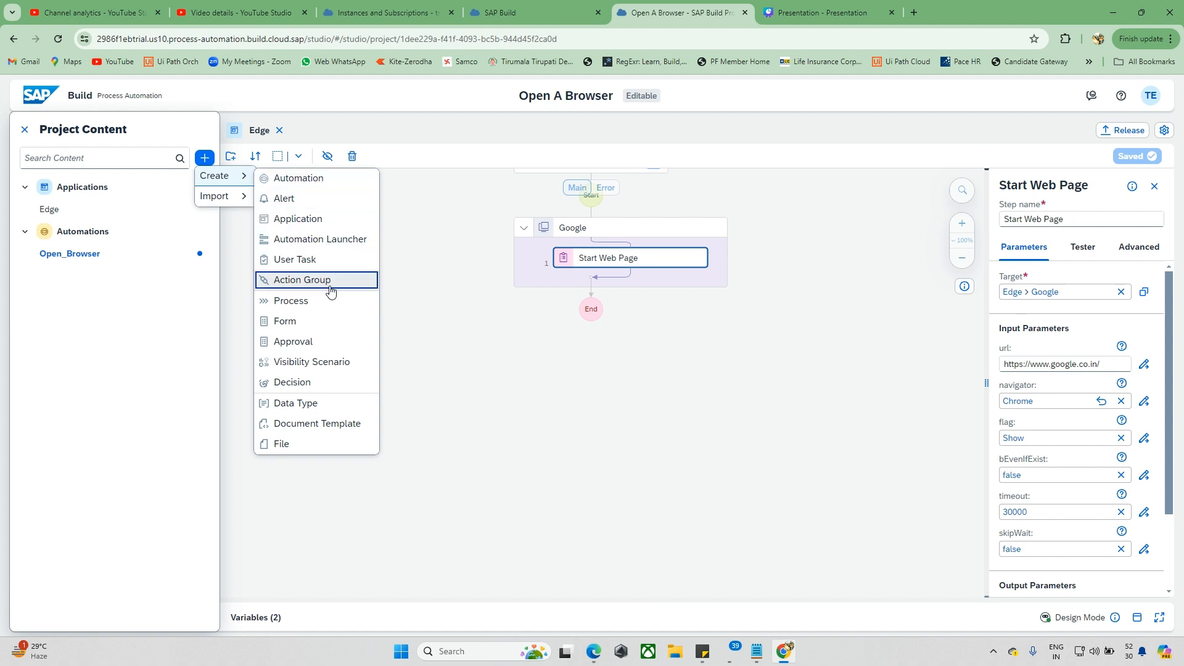
{"action": "left_click", "coordinate": [317, 220]}
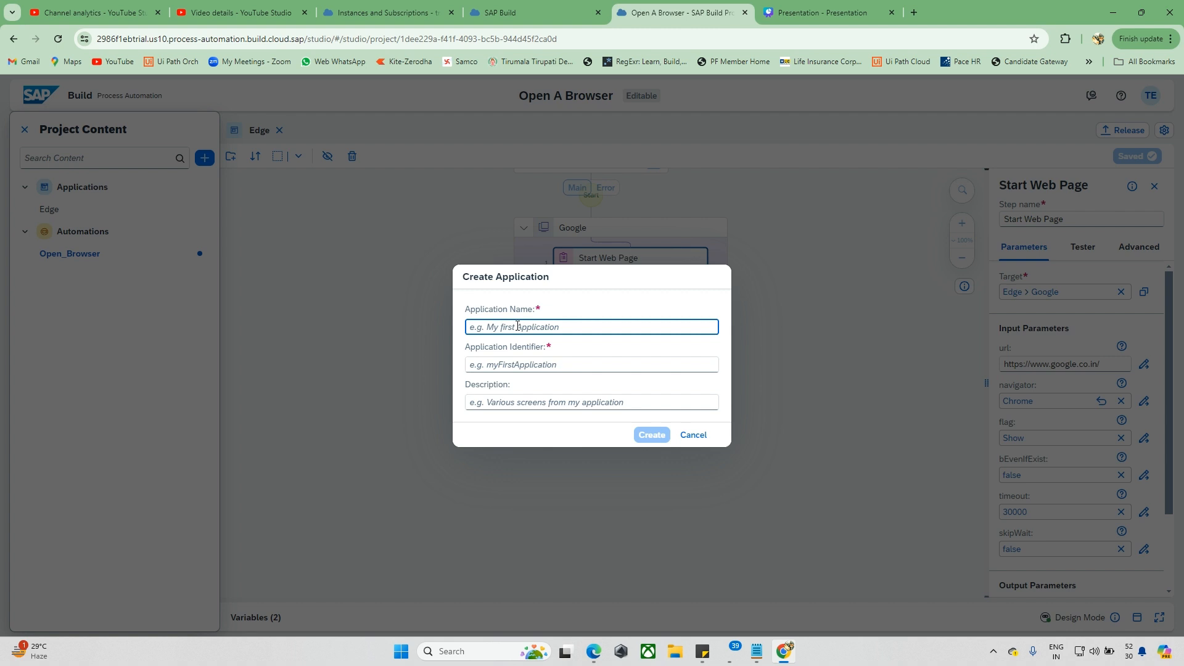
{"action": "type", "text": "Chrime"}
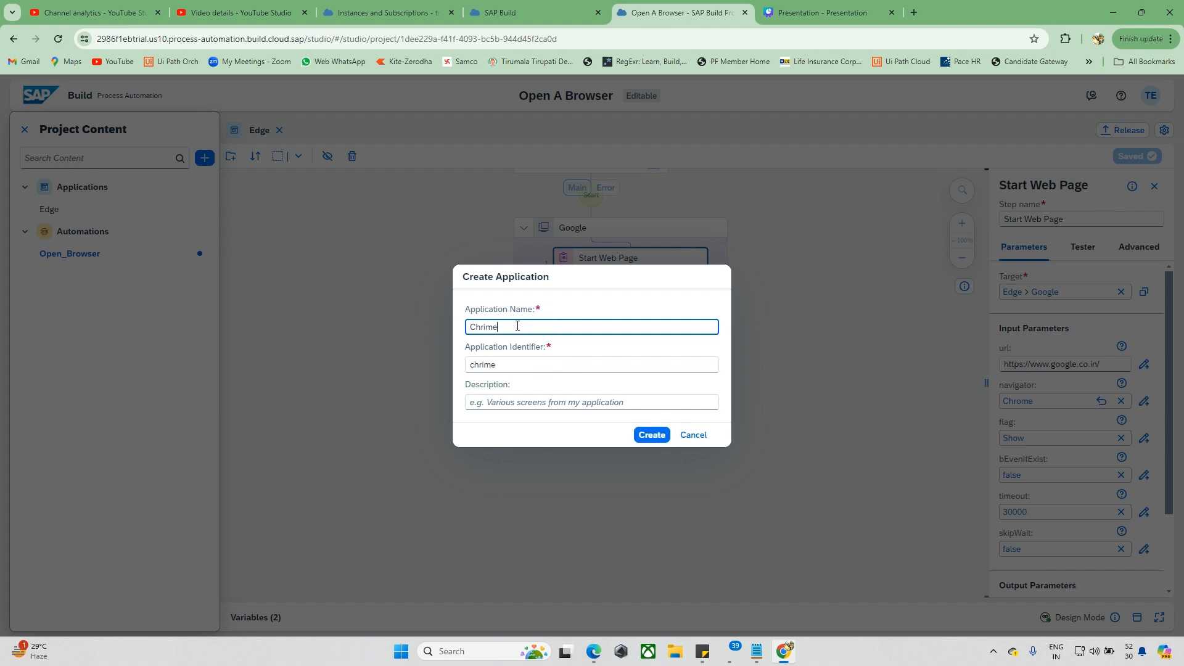
{"action": "left_click", "coordinate": [651, 434]}
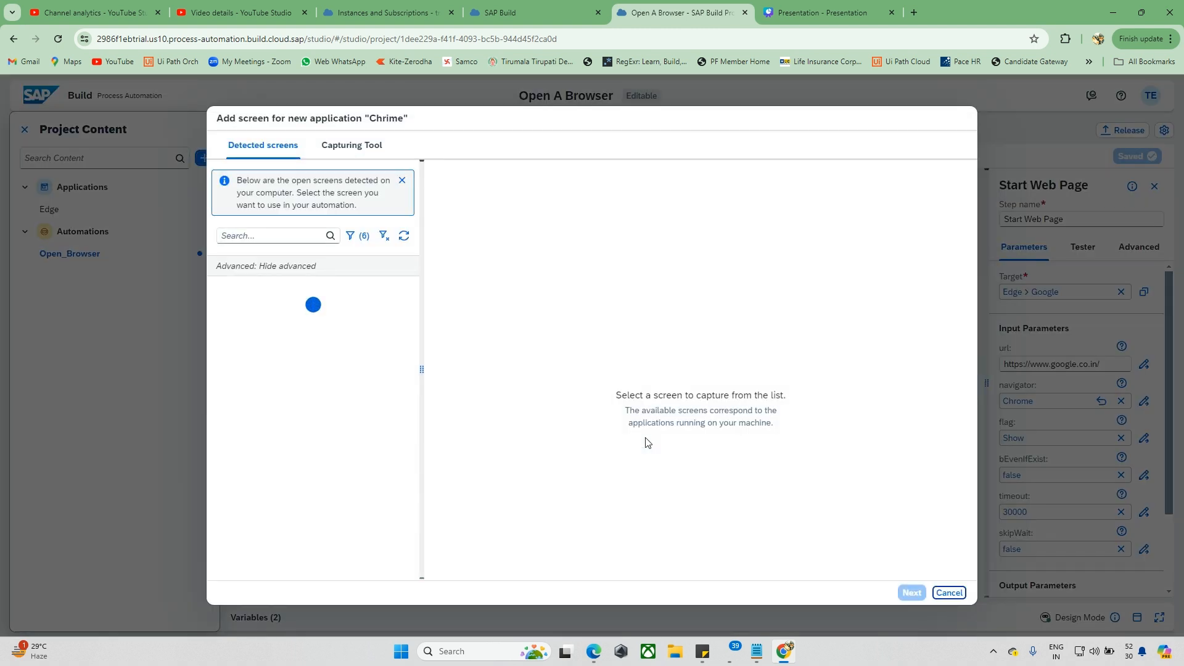
Open google.com in a separate Chrome window, minimize it, and refresh the detected screens for the Chrime application
{"action": "left_click", "coordinate": [913, 13]}
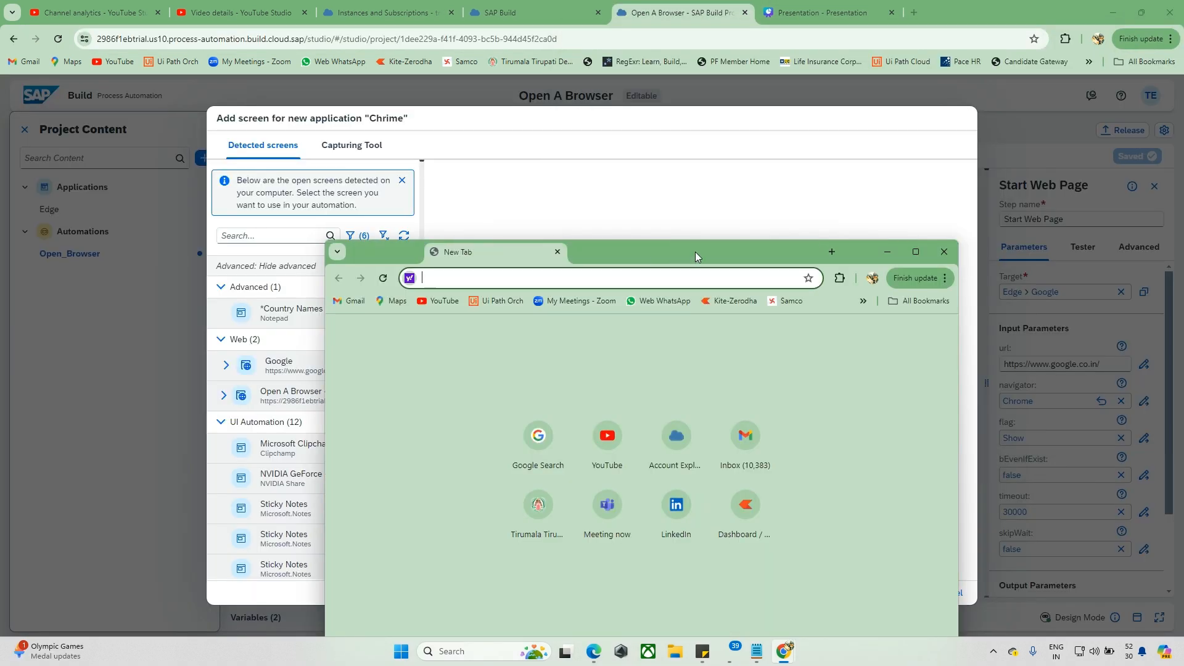
{"action": "type", "text": "go"}
{"action": "key", "text": "Return"}
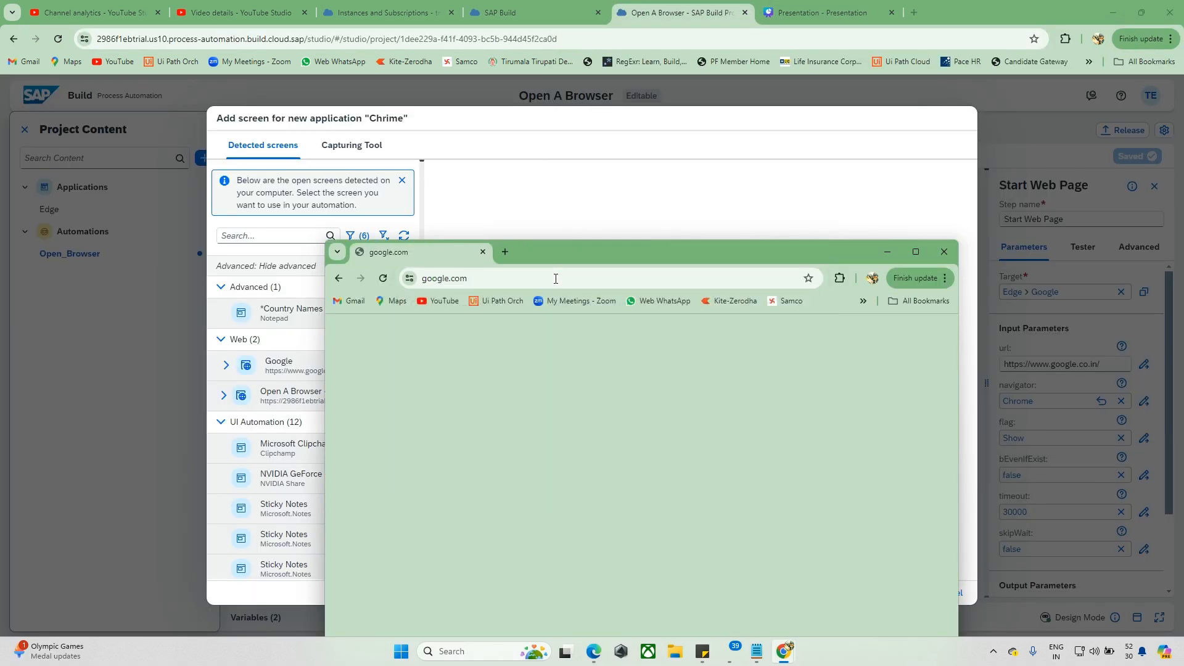
{"action": "left_click", "coordinate": [914, 252]}
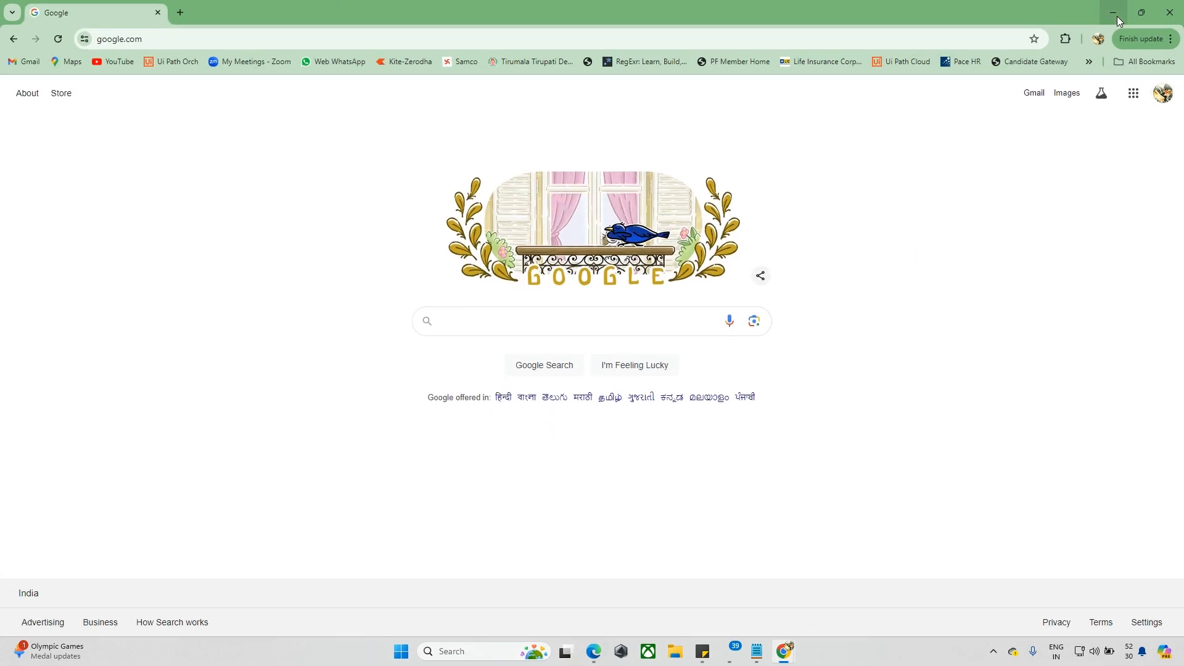
{"action": "left_click", "coordinate": [1115, 14]}
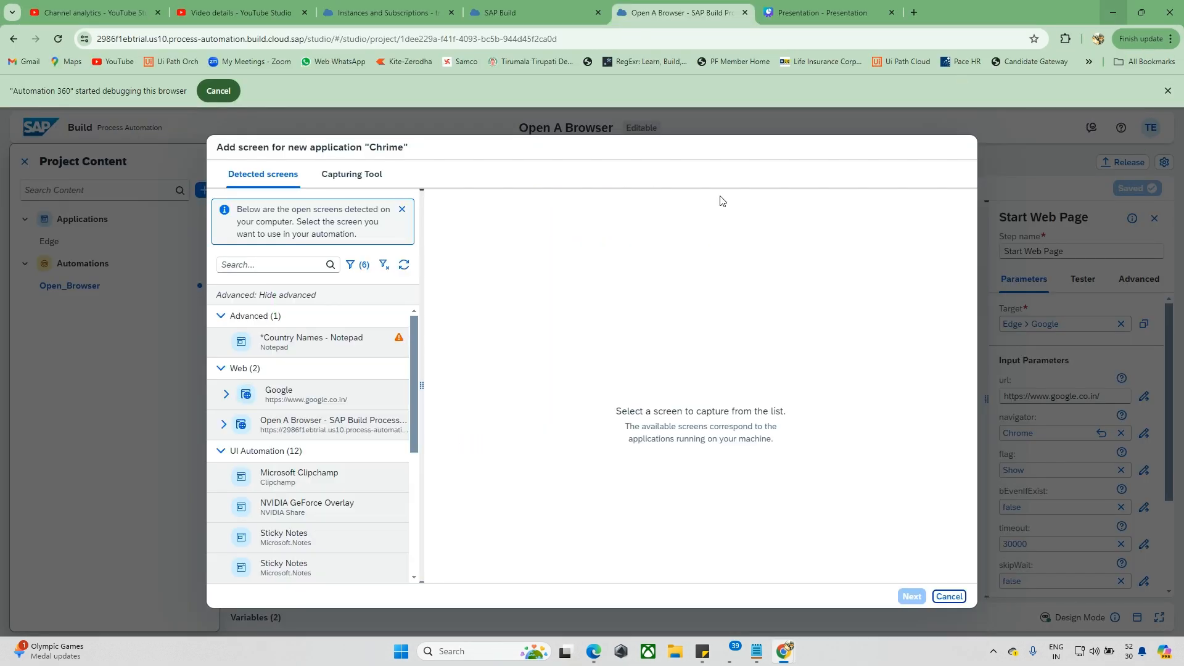
{"action": "left_click", "coordinate": [403, 264]}
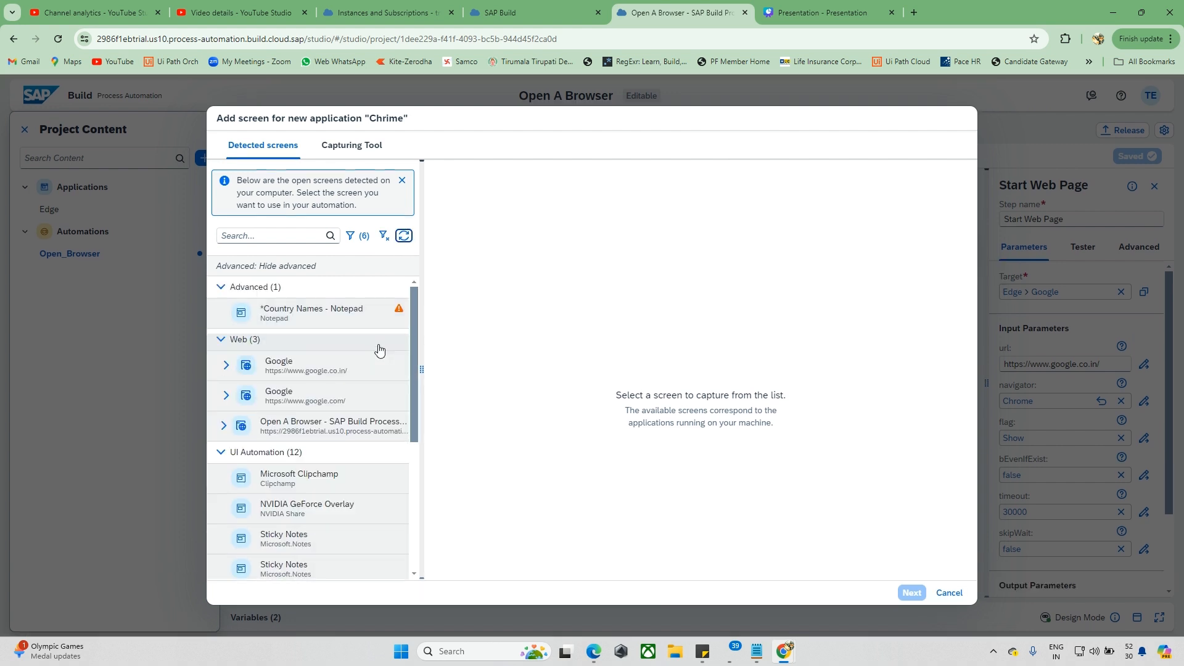
{"action": "left_click", "coordinate": [352, 370]}
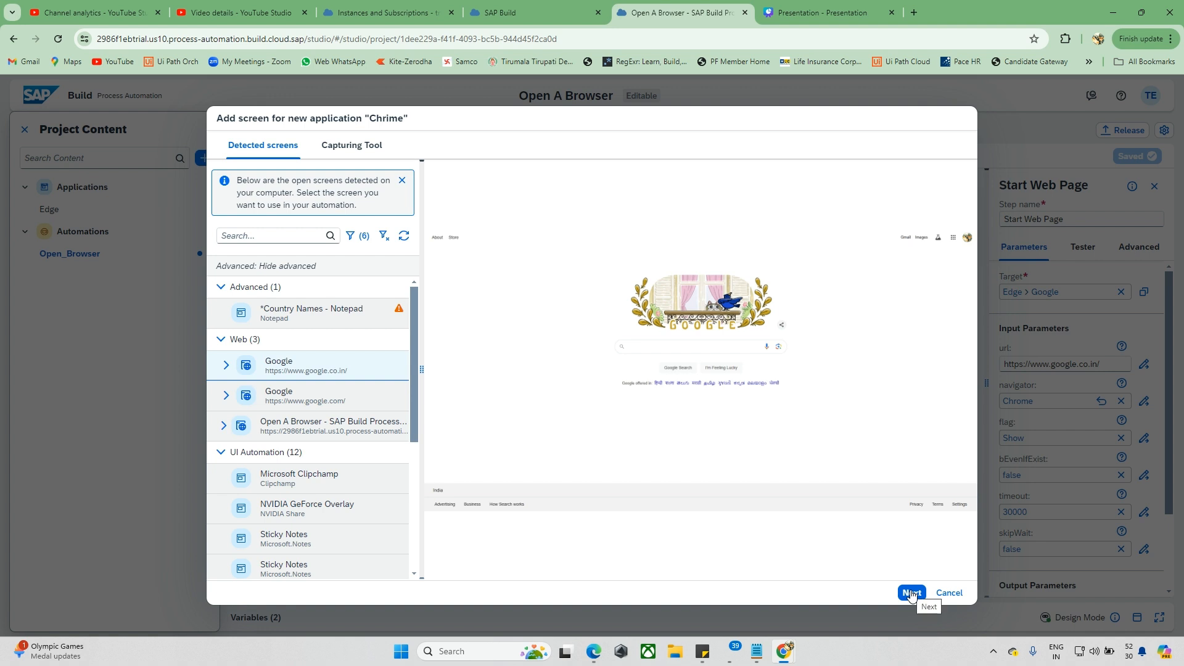
{"action": "left_click", "coordinate": [912, 594]}
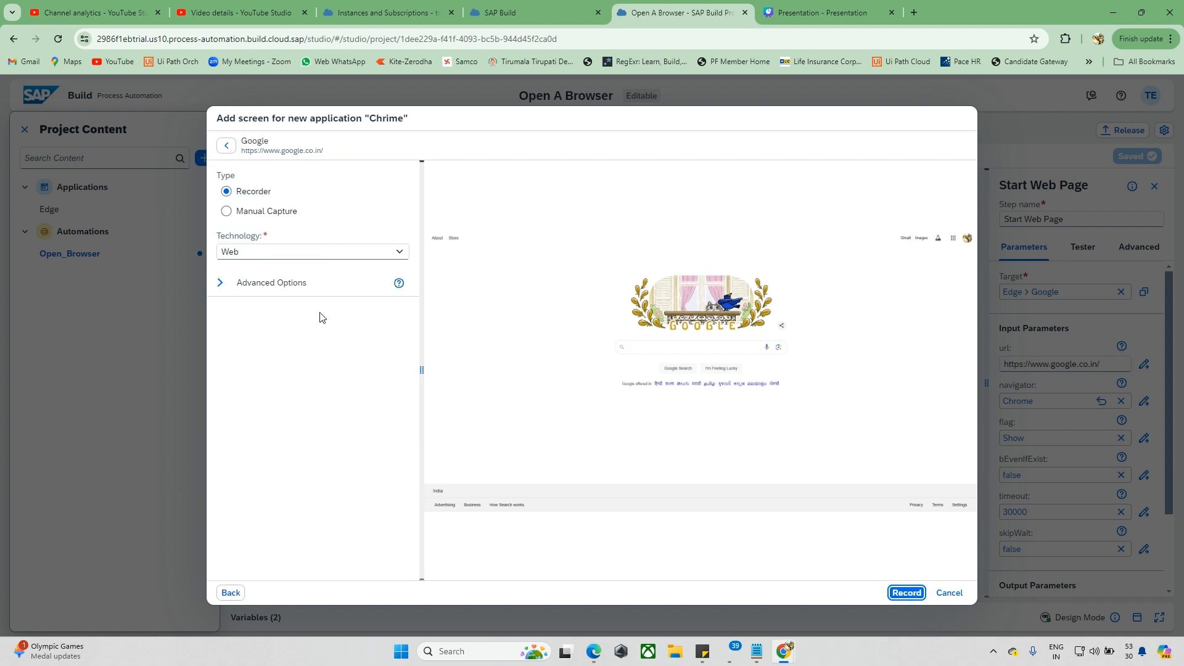
{"action": "left_click", "coordinate": [252, 219]}
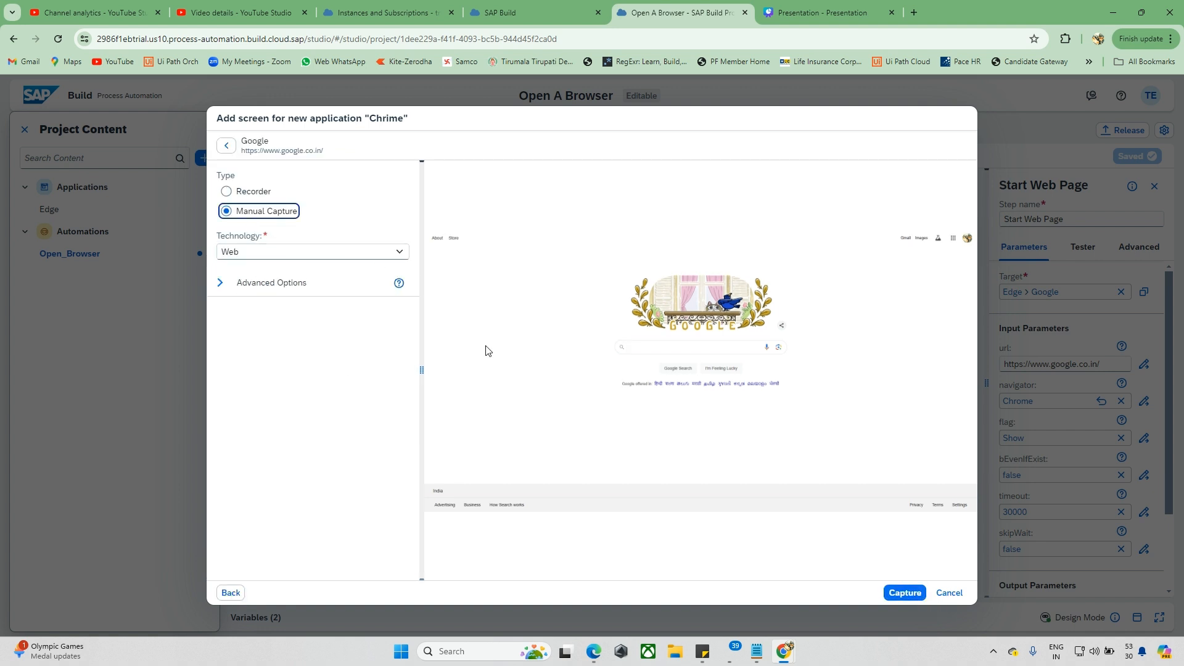
{"action": "left_click", "coordinate": [905, 592]}
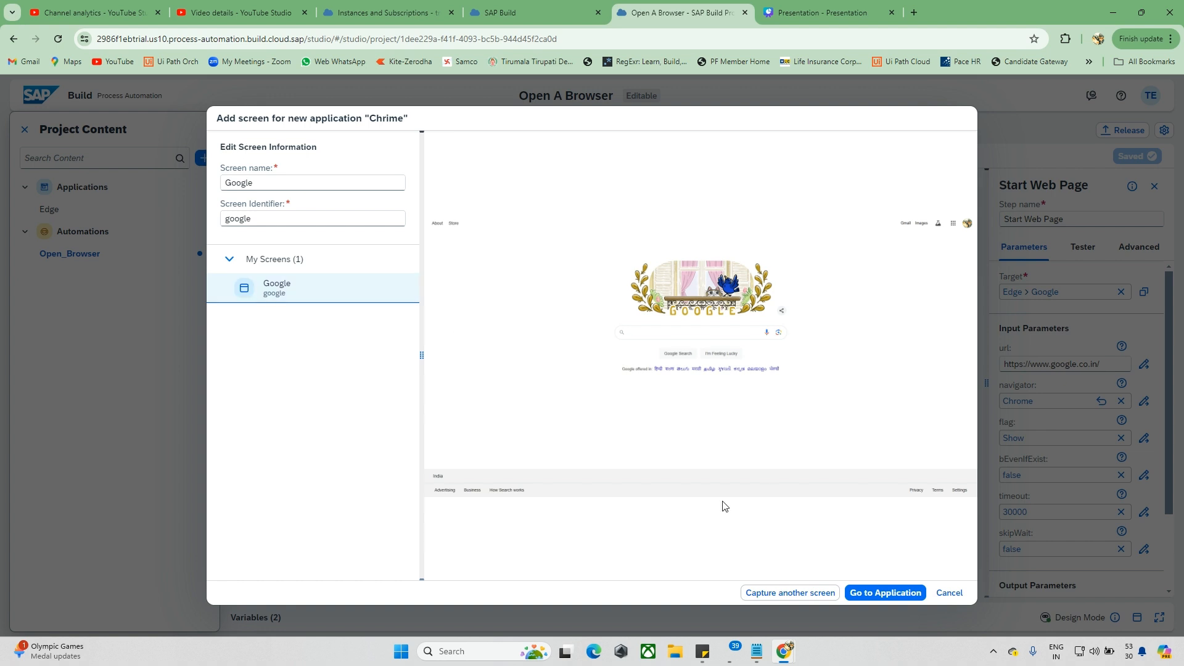
{"action": "left_click", "coordinate": [948, 593]}
{"action": "left_click", "coordinate": [625, 391]}
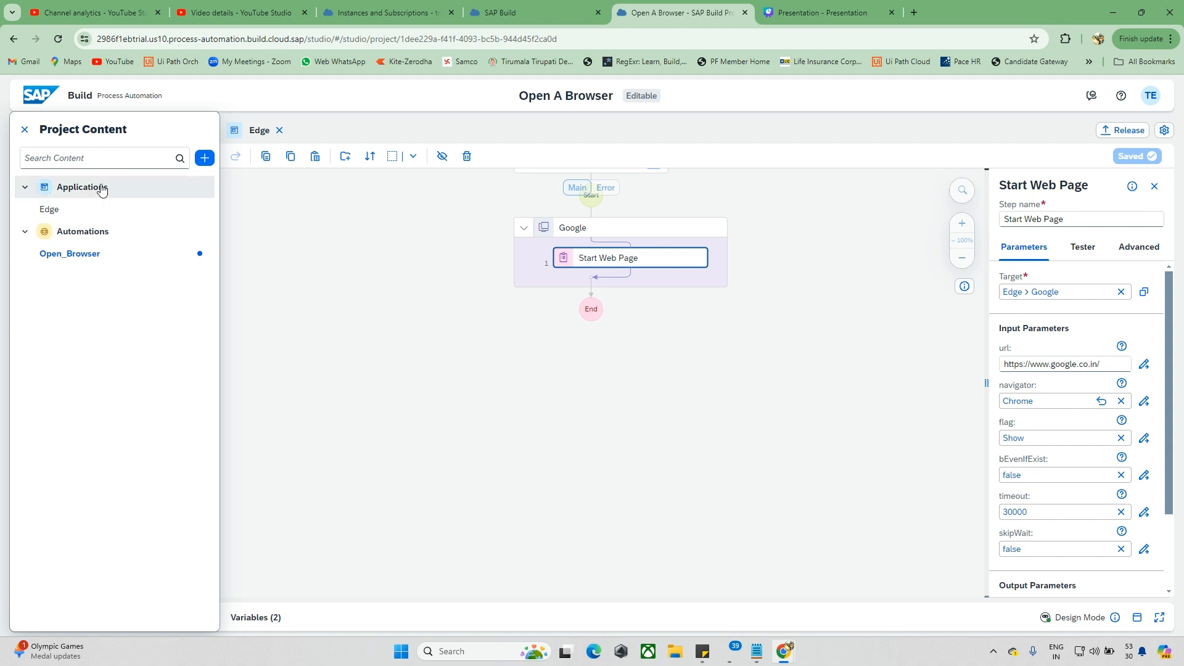
Create a new application named Chrome in the project
{"action": "left_click", "coordinate": [205, 159]}
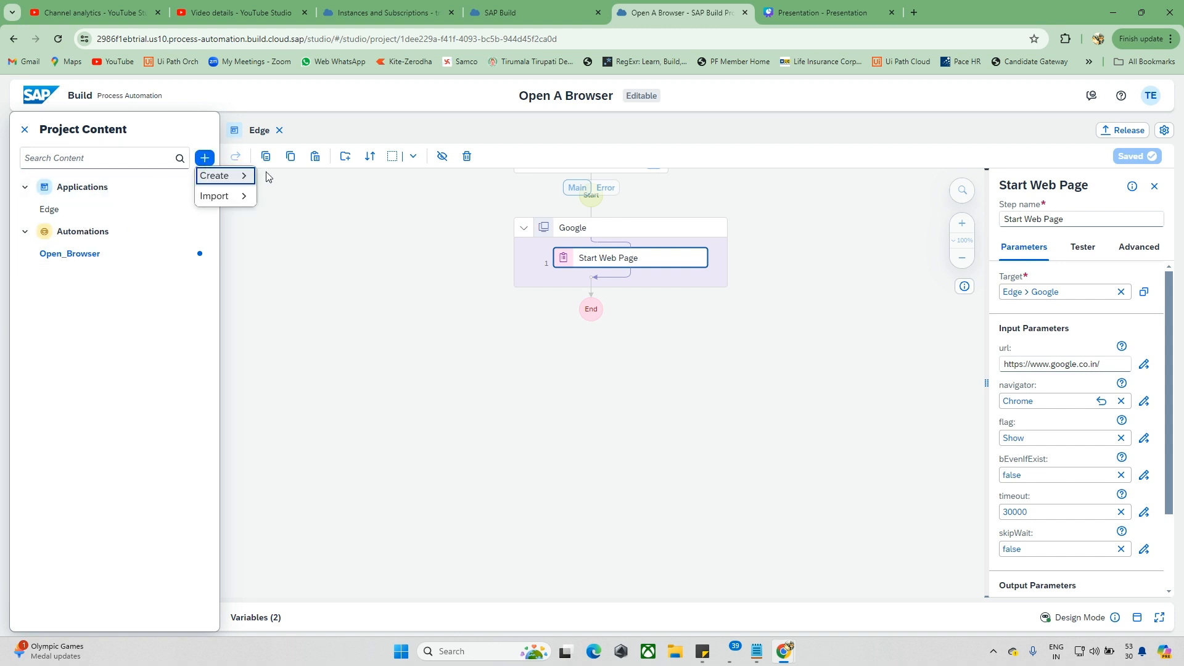
{"action": "left_click", "coordinate": [247, 176]}
{"action": "left_click", "coordinate": [297, 217]}
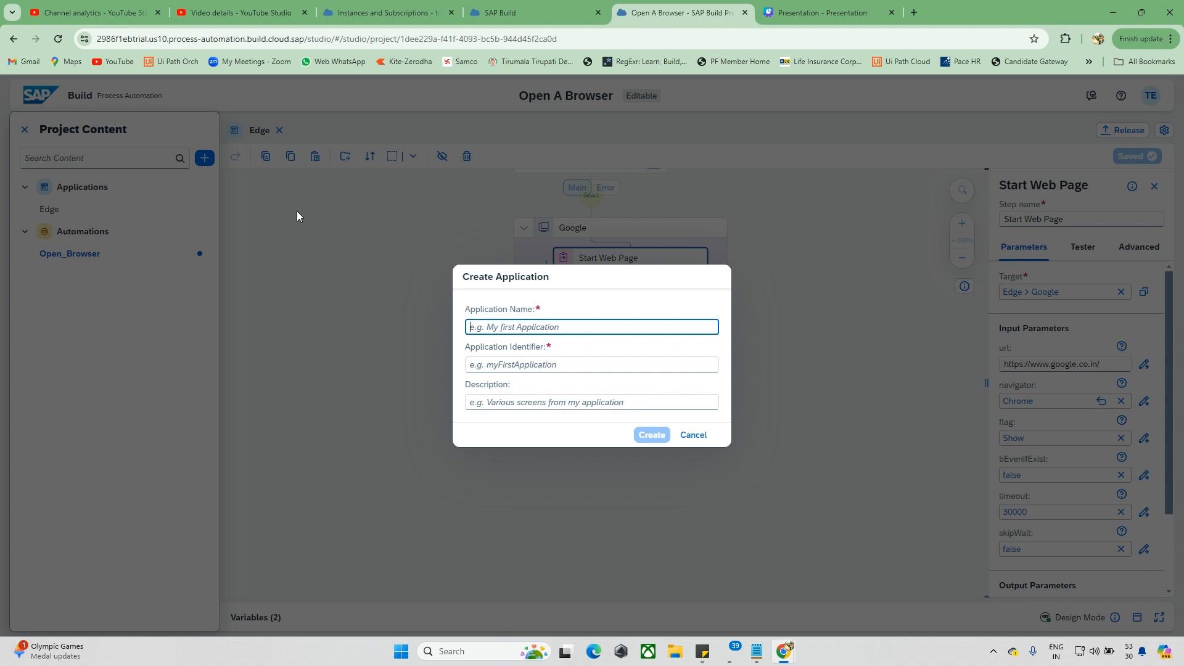
{"action": "type", "text": "Chrome"}
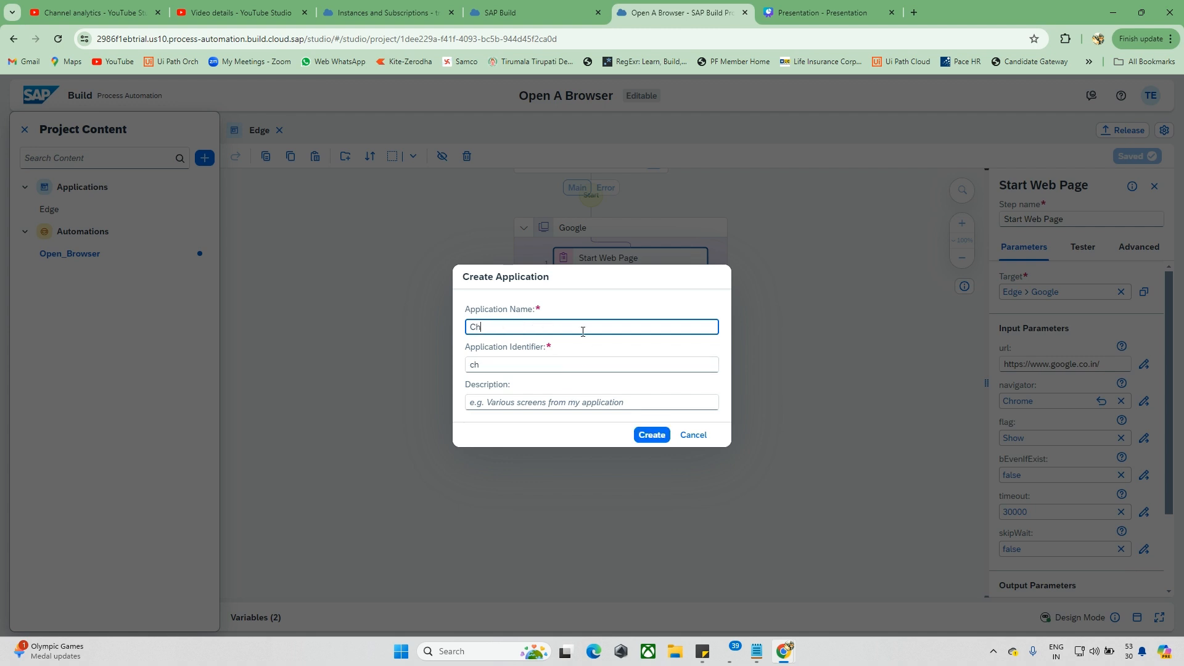
{"action": "left_click", "coordinate": [647, 434]}
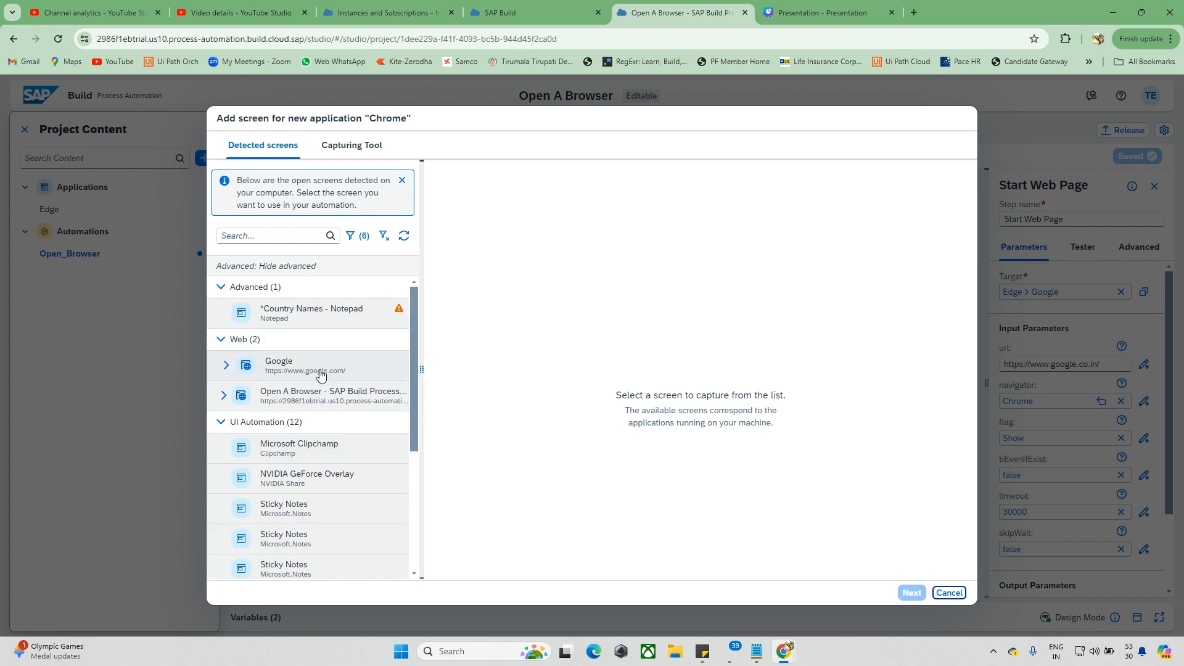
Capture the detected google.com screen for the Chrome application using Manual Capture with auto scrolling disabled, and open the application
{"action": "left_click", "coordinate": [323, 370]}
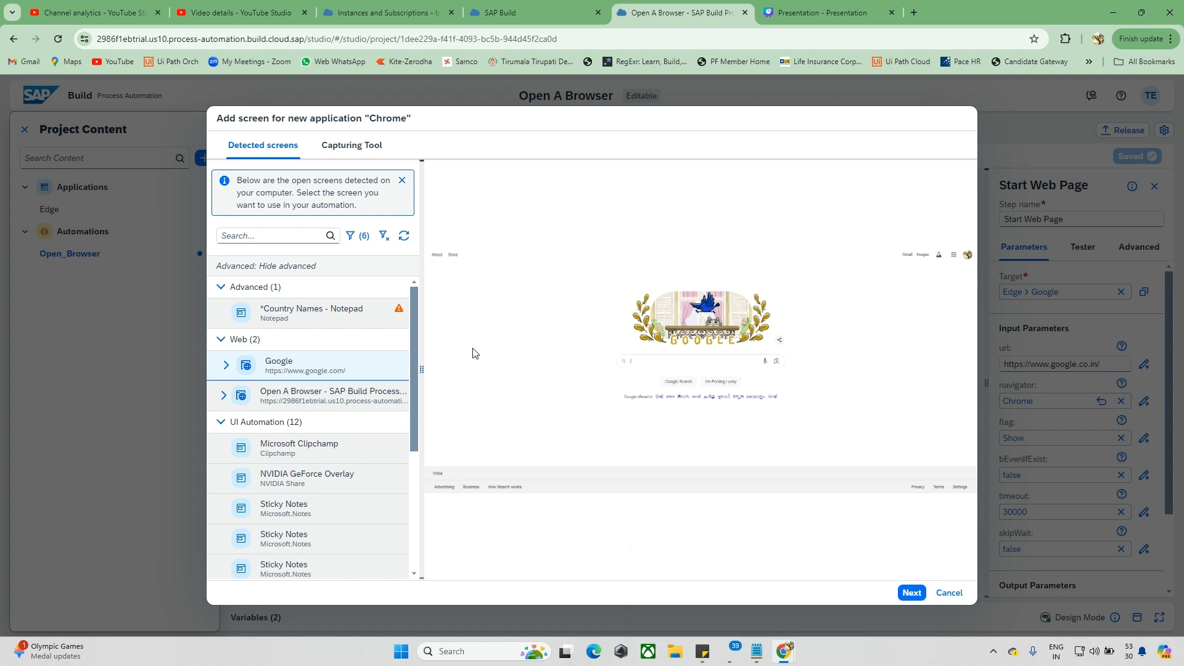
{"action": "left_click", "coordinate": [911, 592]}
{"action": "left_click", "coordinate": [264, 211]}
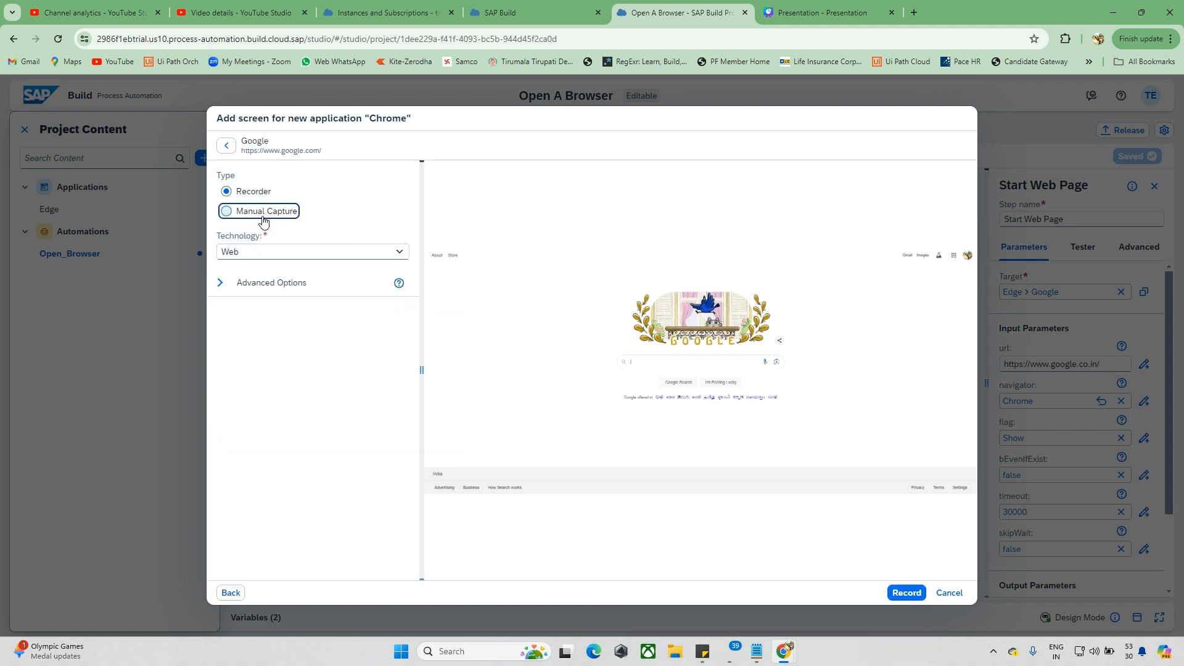
{"action": "left_click", "coordinate": [270, 288]}
{"action": "left_click", "coordinate": [226, 343]}
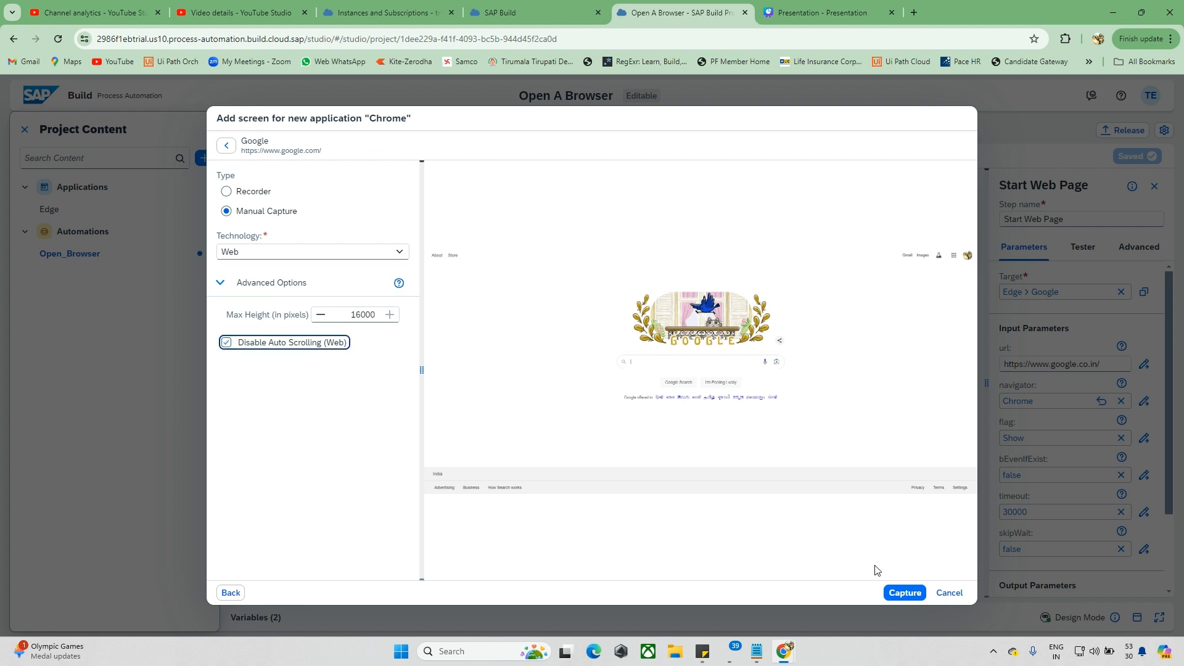
{"action": "left_click", "coordinate": [905, 593]}
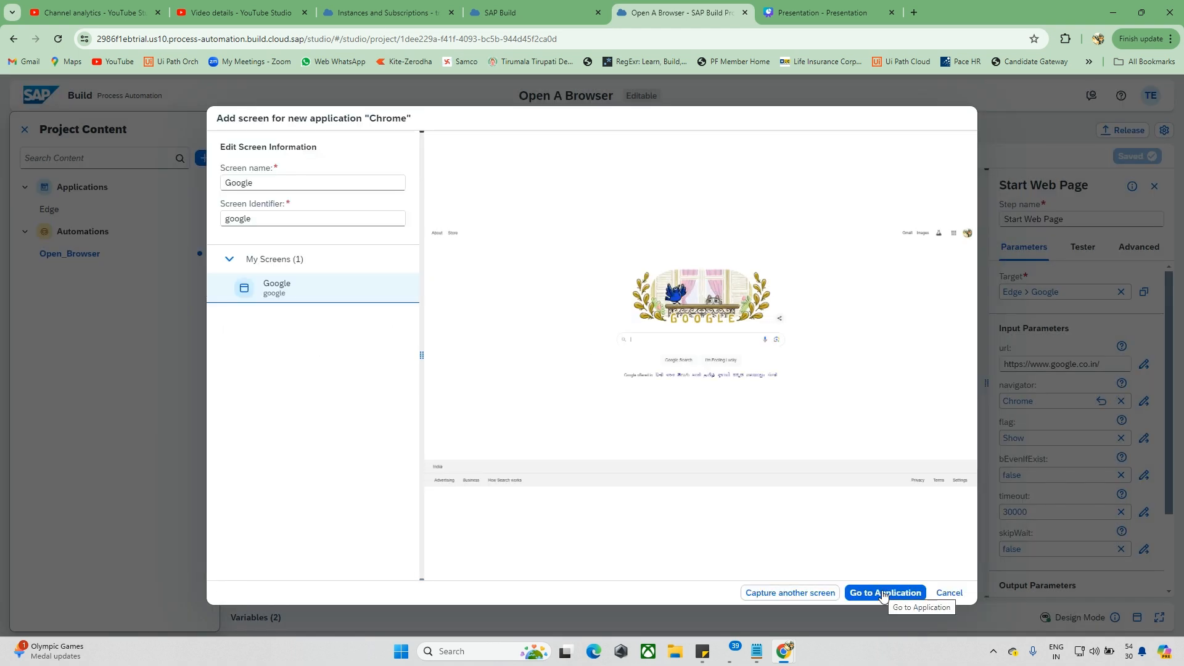
{"action": "left_click", "coordinate": [883, 593]}
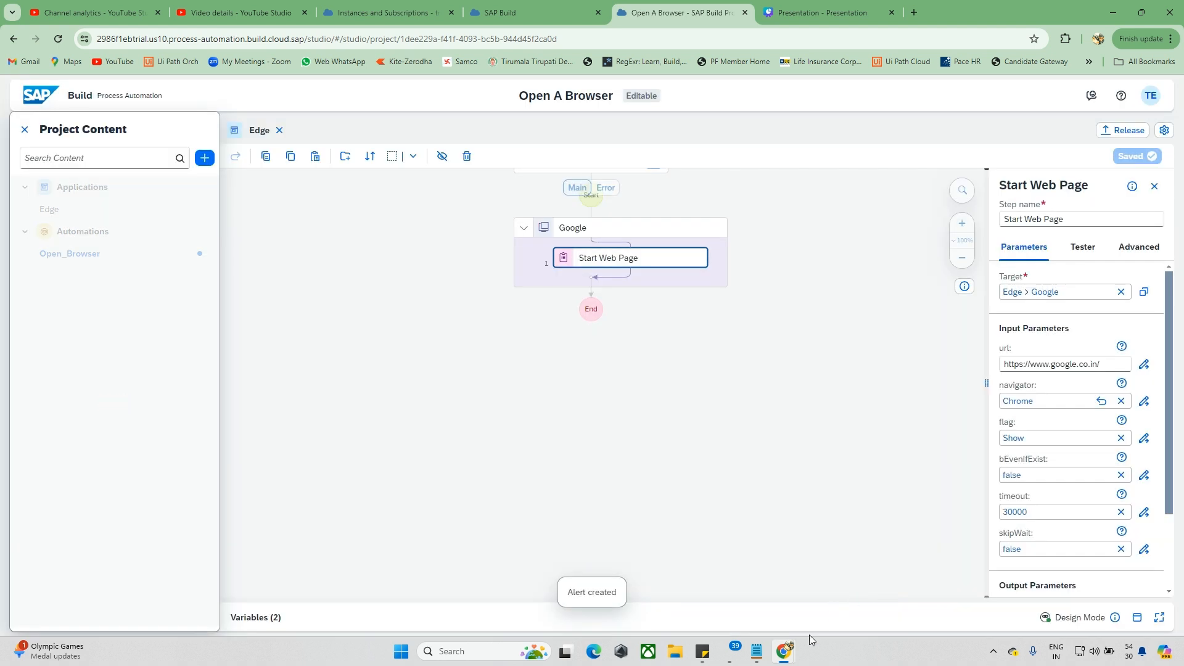
Close the separate google.com browser window and hide the project content list
{"action": "mouse_move", "coordinate": [784, 651]}
{"action": "left_click", "coordinate": [827, 621]}
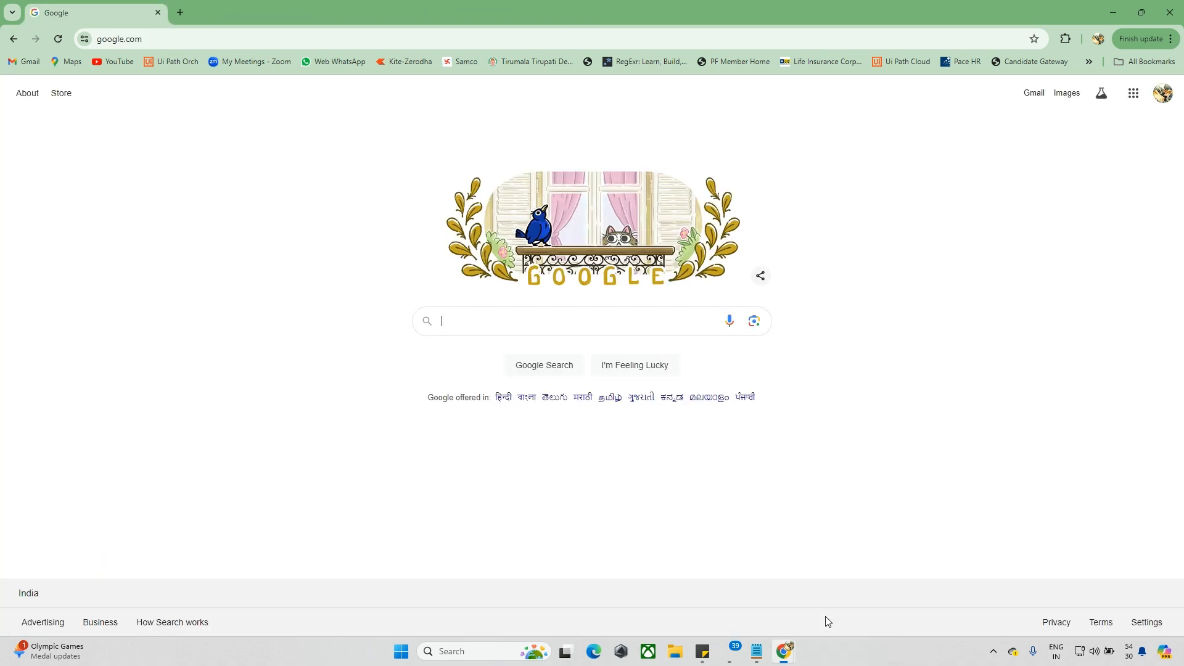
{"action": "left_click", "coordinate": [1170, 12]}
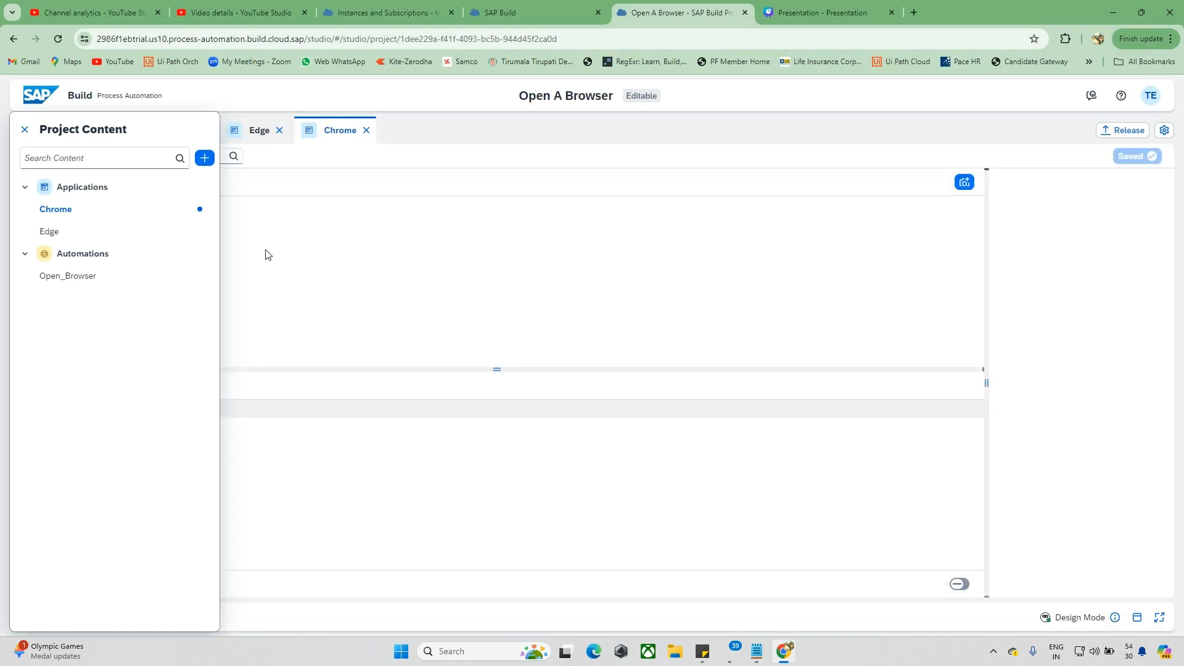
{"action": "left_click", "coordinate": [25, 129]}
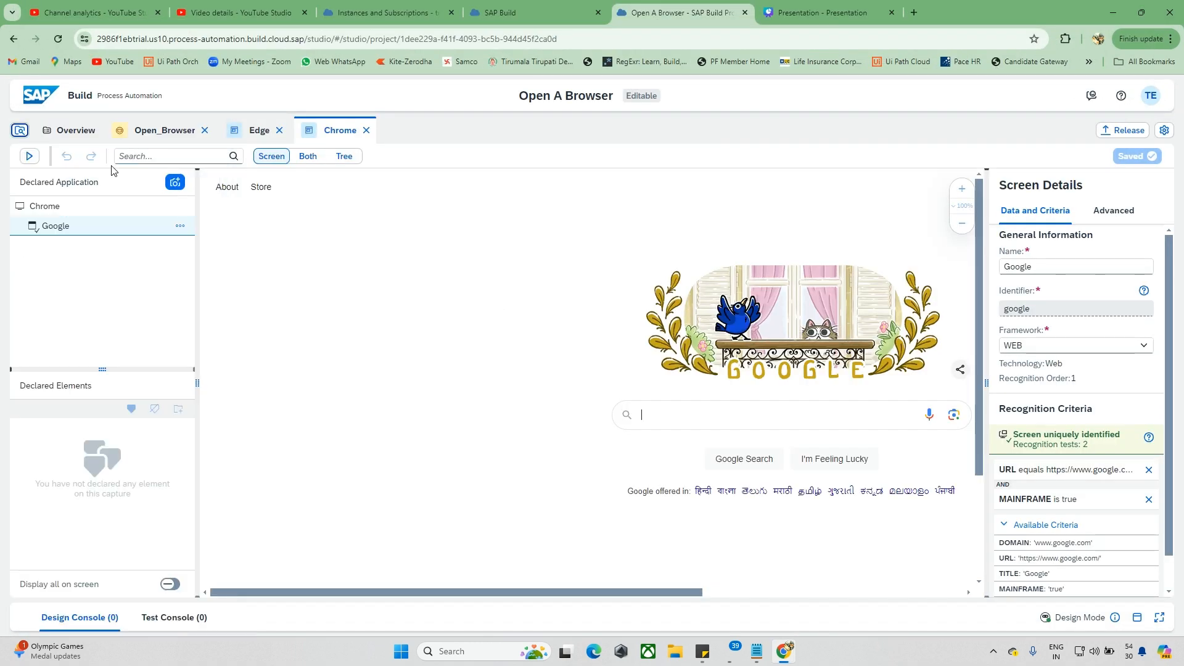
Switch to the Open_Browser automation and run a test with Chrome as the navigator
{"action": "left_click", "coordinate": [28, 157]}
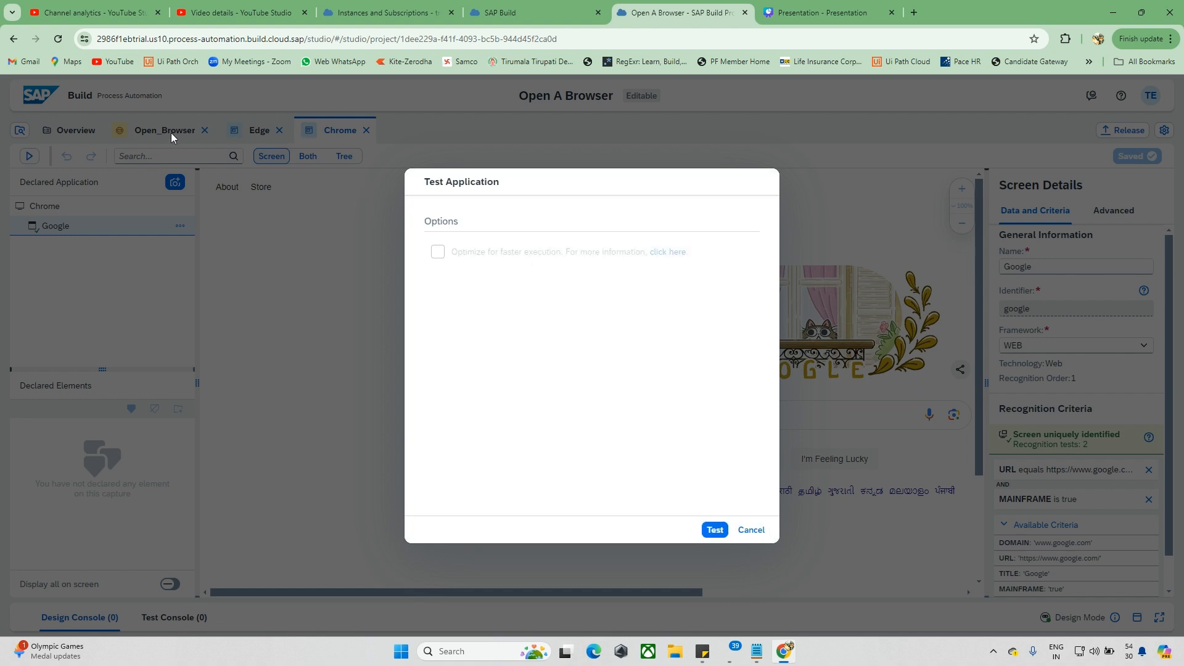
{"action": "left_click", "coordinate": [750, 529]}
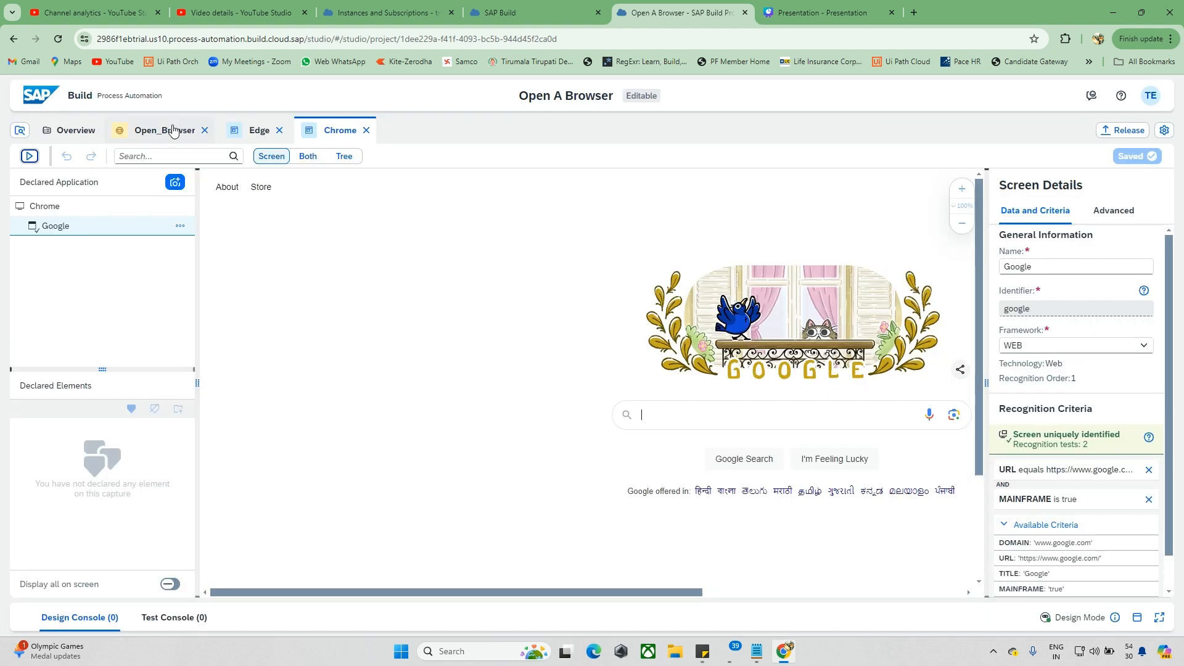
{"action": "left_click", "coordinate": [173, 129]}
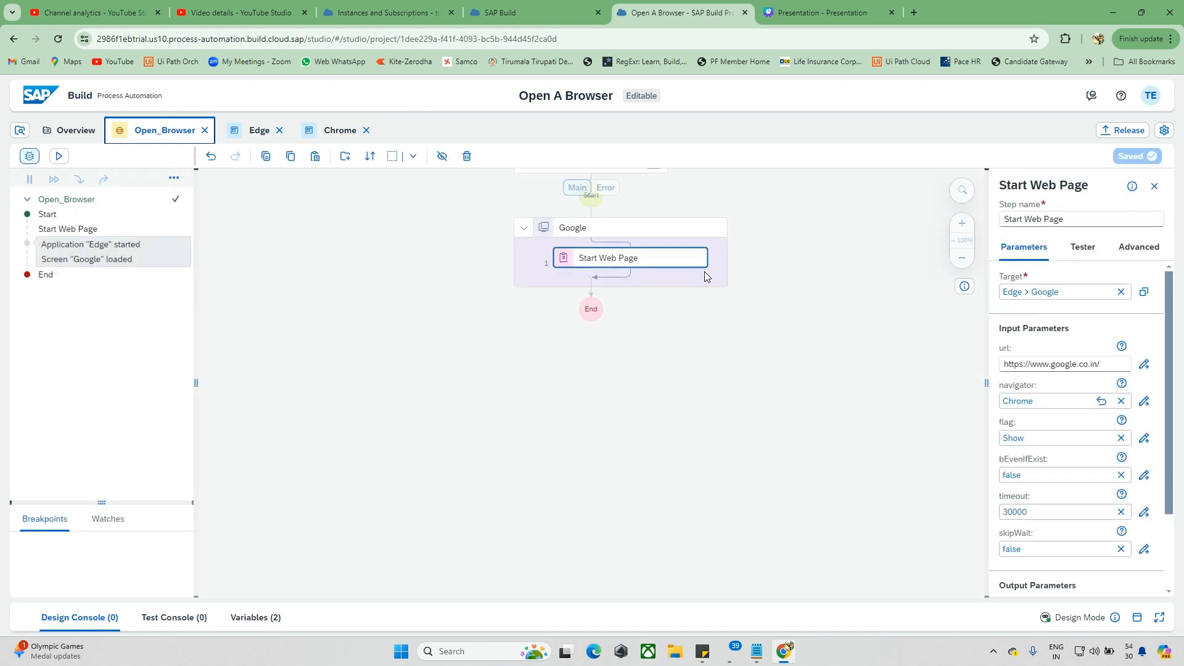
{"action": "left_click", "coordinate": [60, 156]}
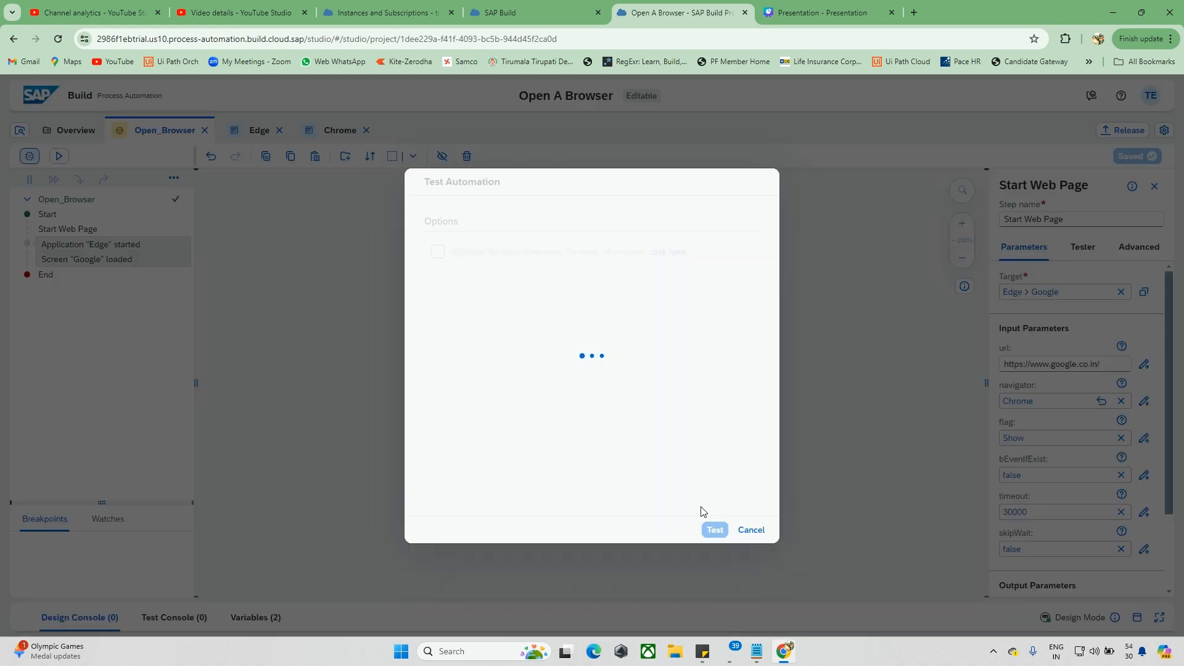
{"action": "left_click", "coordinate": [716, 530]}
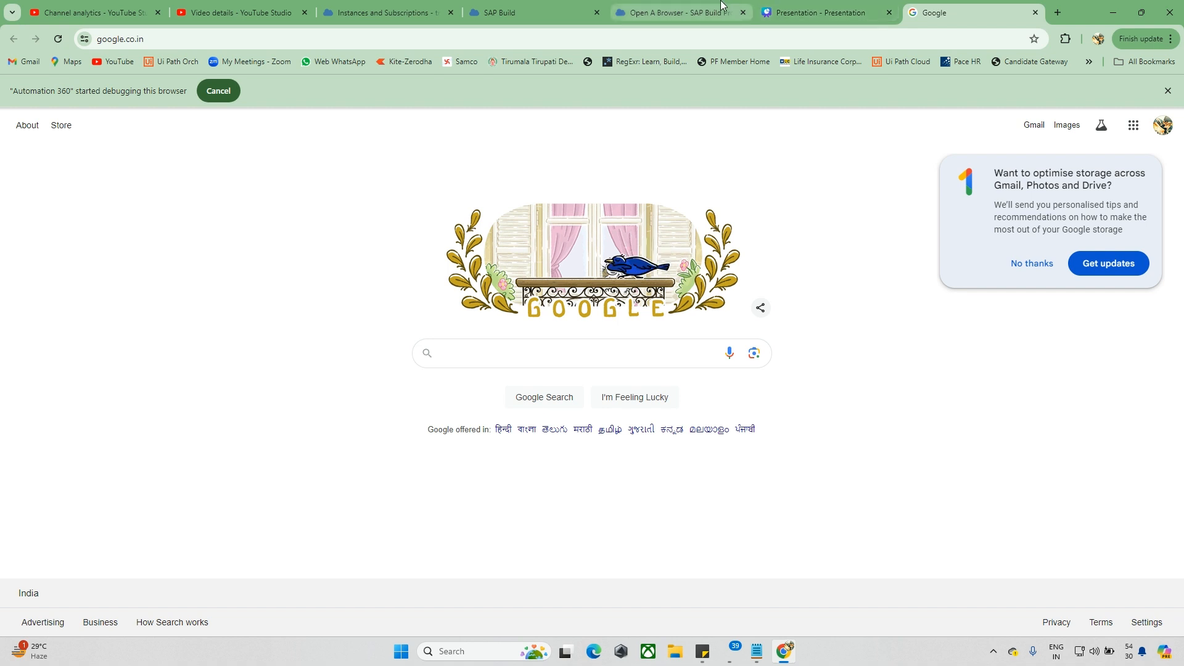
Return to the automation editor after the test and collapse the design console
{"action": "left_click", "coordinate": [581, 8]}
{"action": "left_click", "coordinate": [658, 6]}
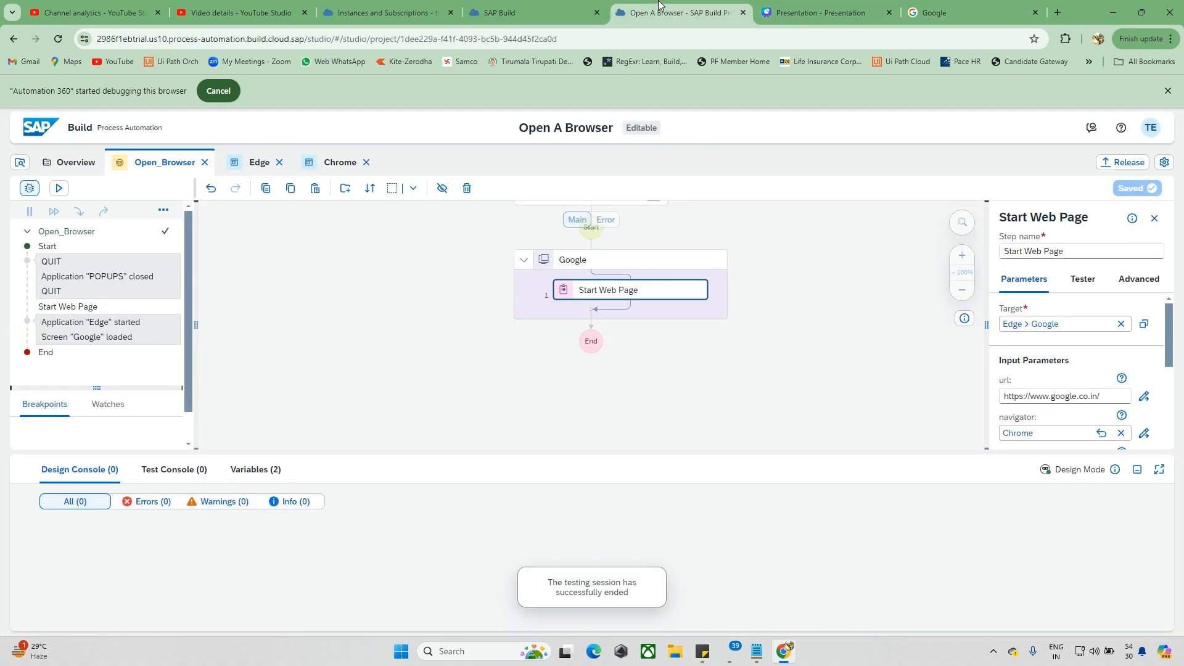
{"action": "left_click", "coordinate": [750, 324]}
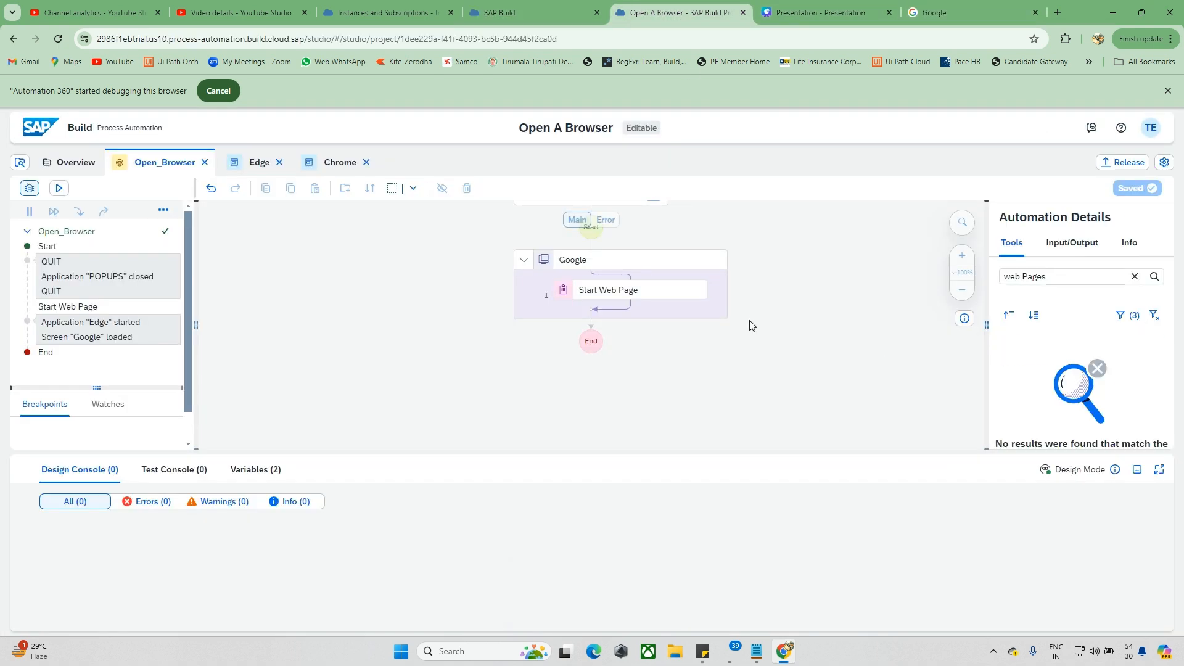
{"action": "left_click", "coordinate": [1136, 469]}
Detach the Google tab opened by the test into its own browser window and minimize that window over the automation editor
{"action": "left_click", "coordinate": [949, 9]}
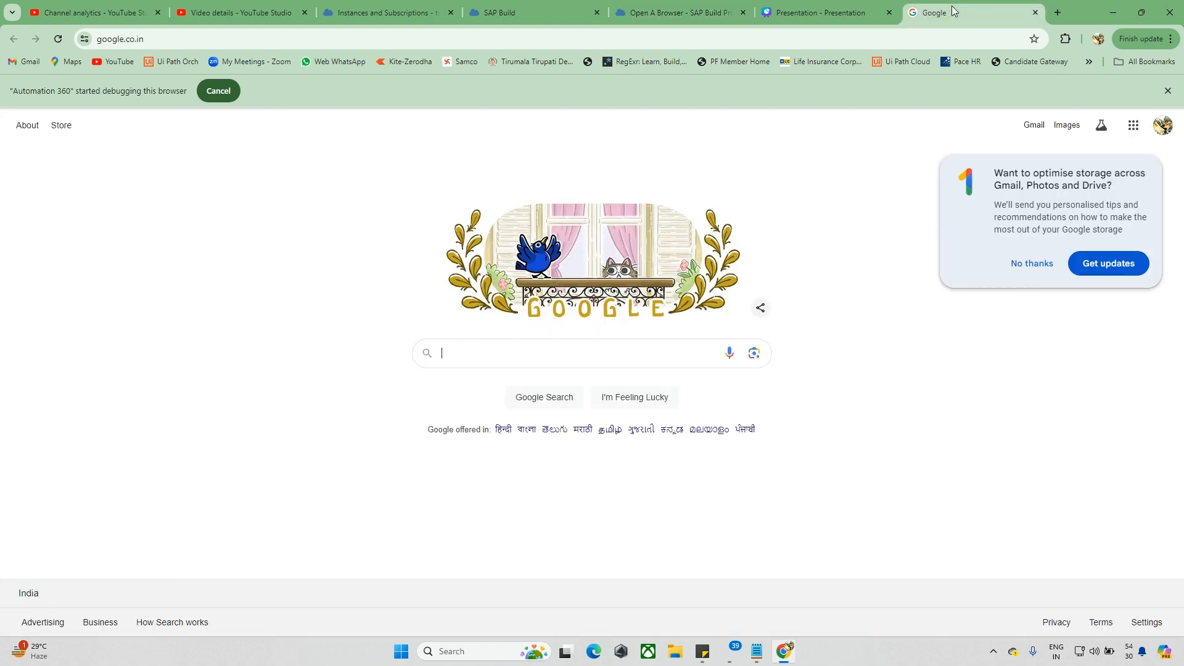
{"action": "left_click_drag", "start_coordinate": [945, 9], "coordinate": [696, 327]}
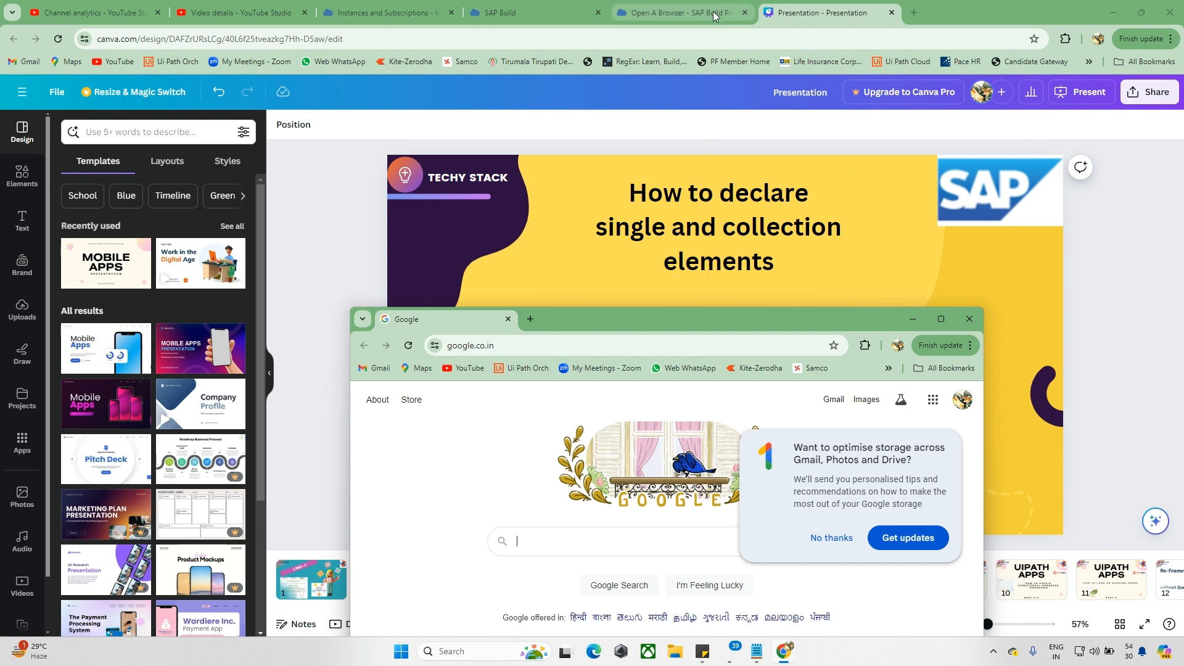
{"action": "left_click", "coordinate": [686, 11]}
{"action": "left_click", "coordinate": [685, 11]}
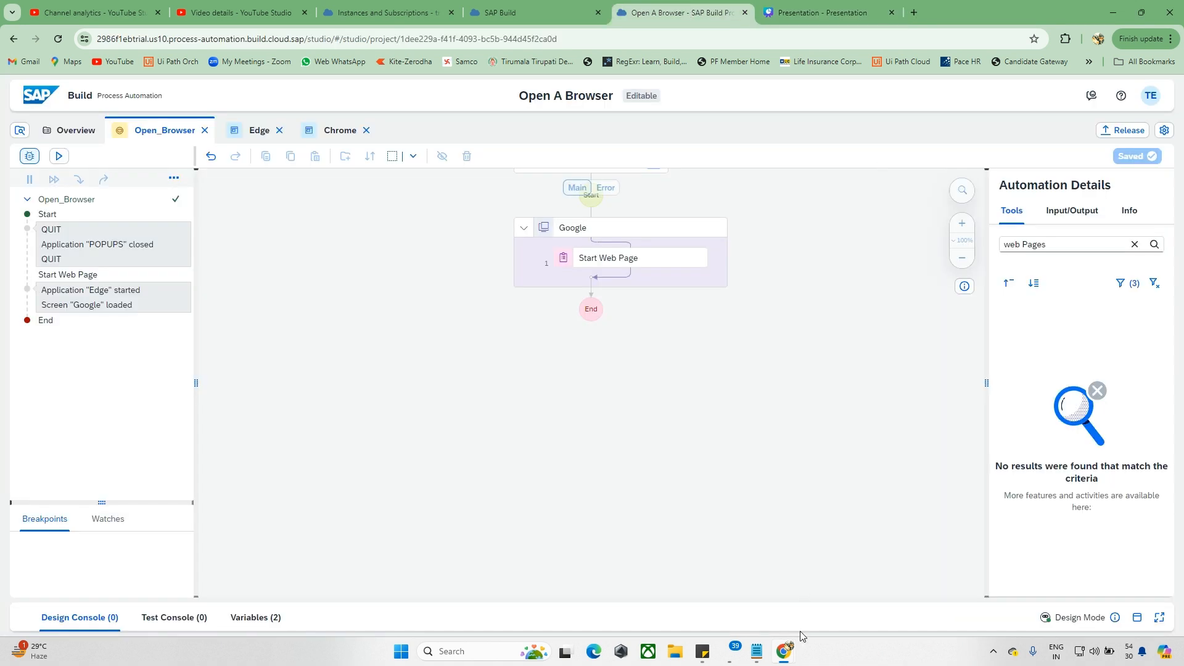
{"action": "mouse_move", "coordinate": [791, 652]}
{"action": "left_click", "coordinate": [849, 589]}
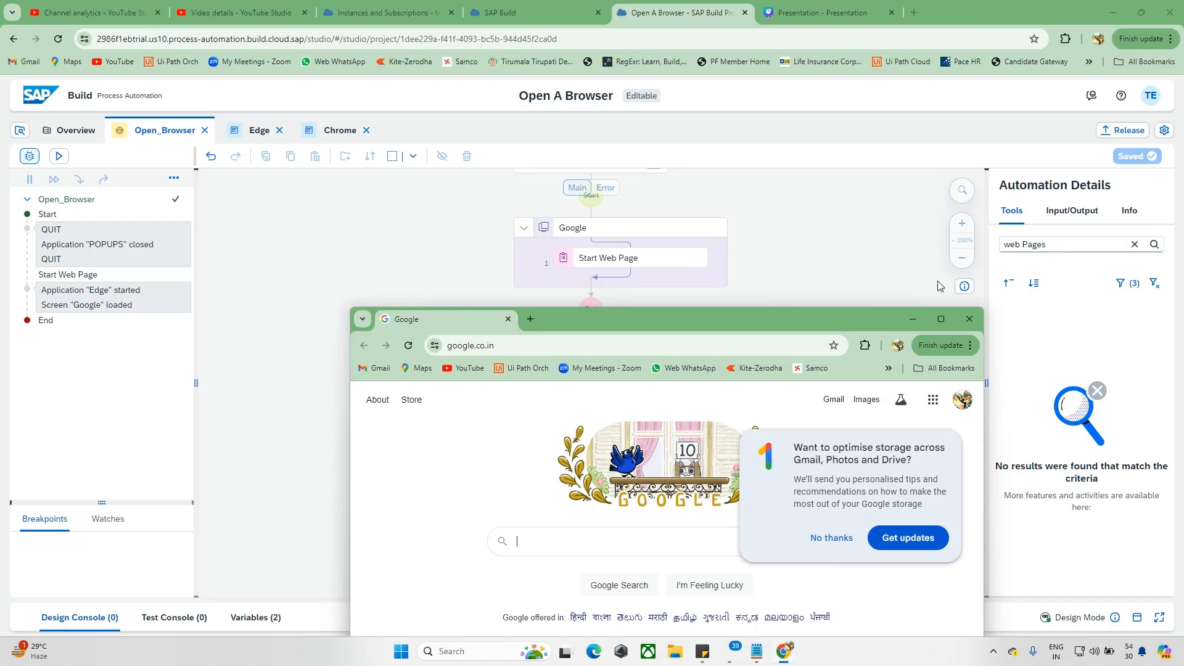
{"action": "left_click", "coordinate": [918, 320]}
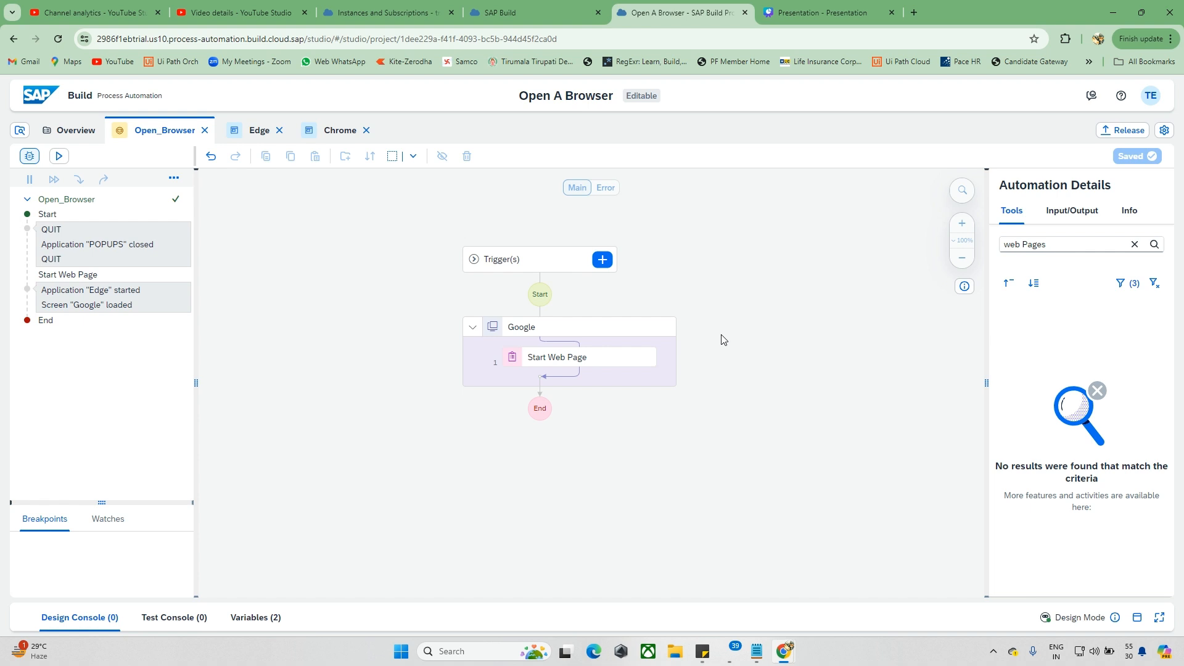
Change the target of the Start Web Page step to the Google screen of the Chrome application
{"action": "left_click", "coordinate": [631, 337]}
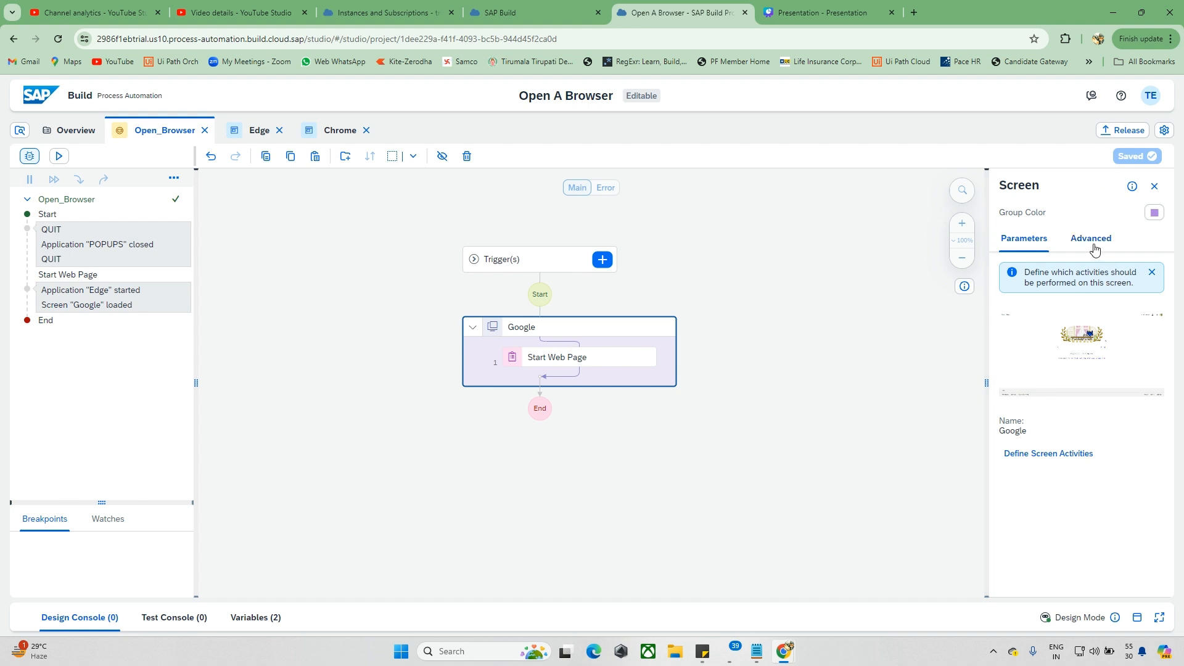
{"action": "left_click", "coordinate": [1154, 186]}
{"action": "left_click", "coordinate": [612, 335]}
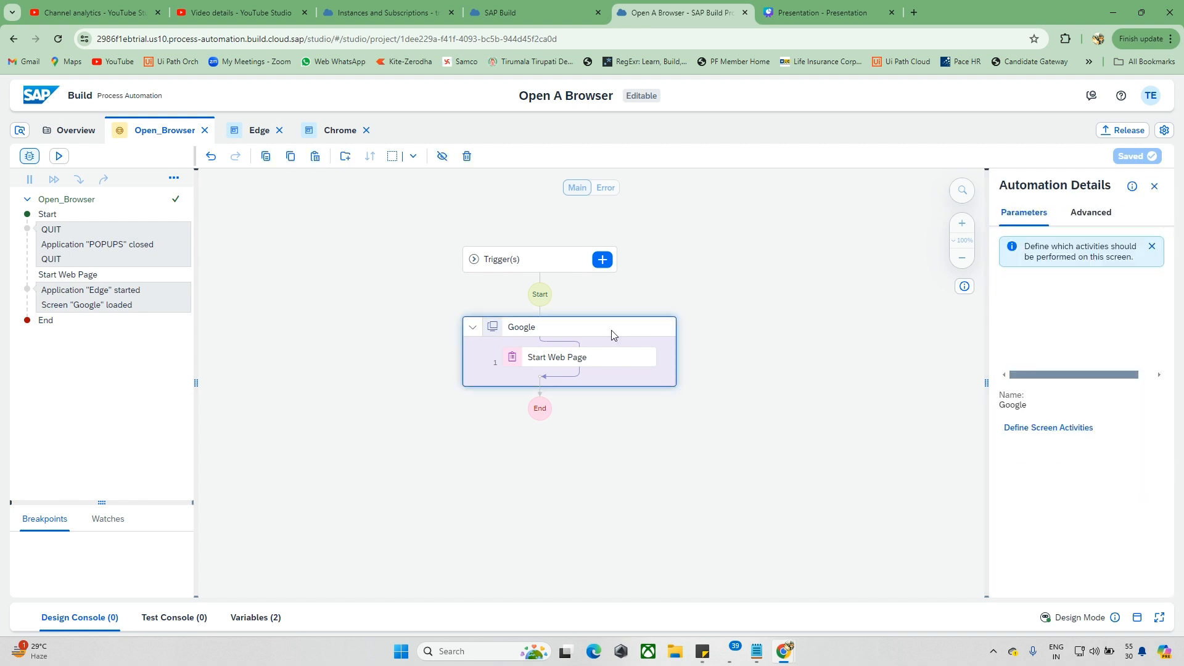
{"action": "left_click", "coordinate": [612, 366]}
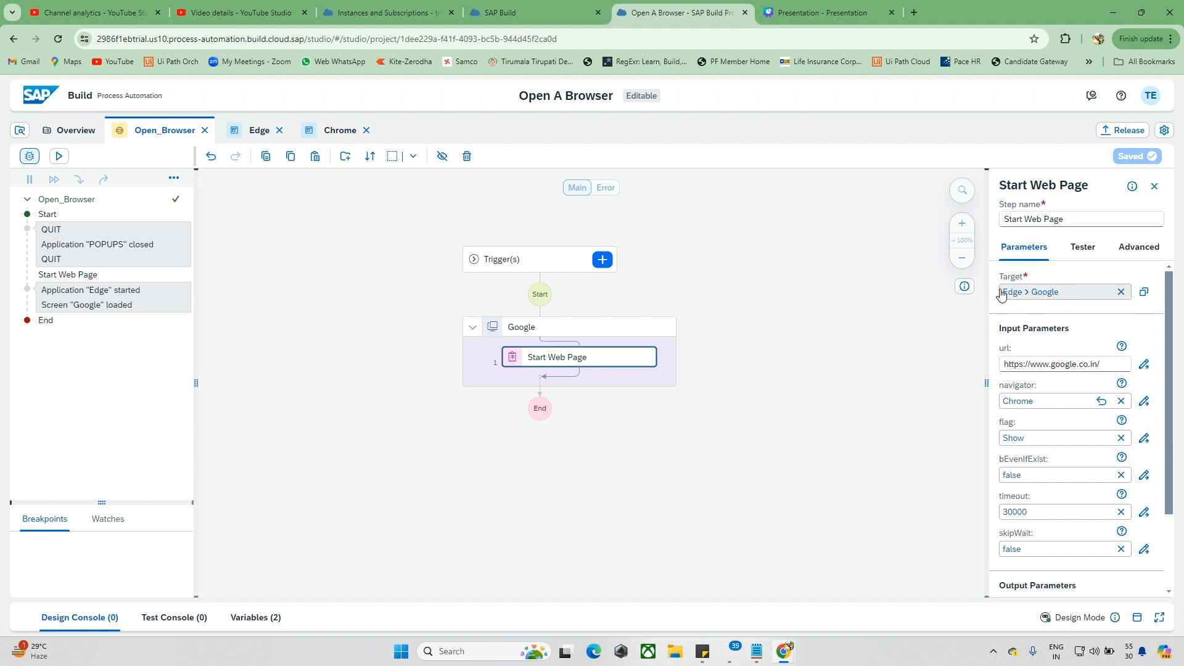
{"action": "left_click", "coordinate": [1143, 291]}
{"action": "left_click", "coordinate": [351, 317]}
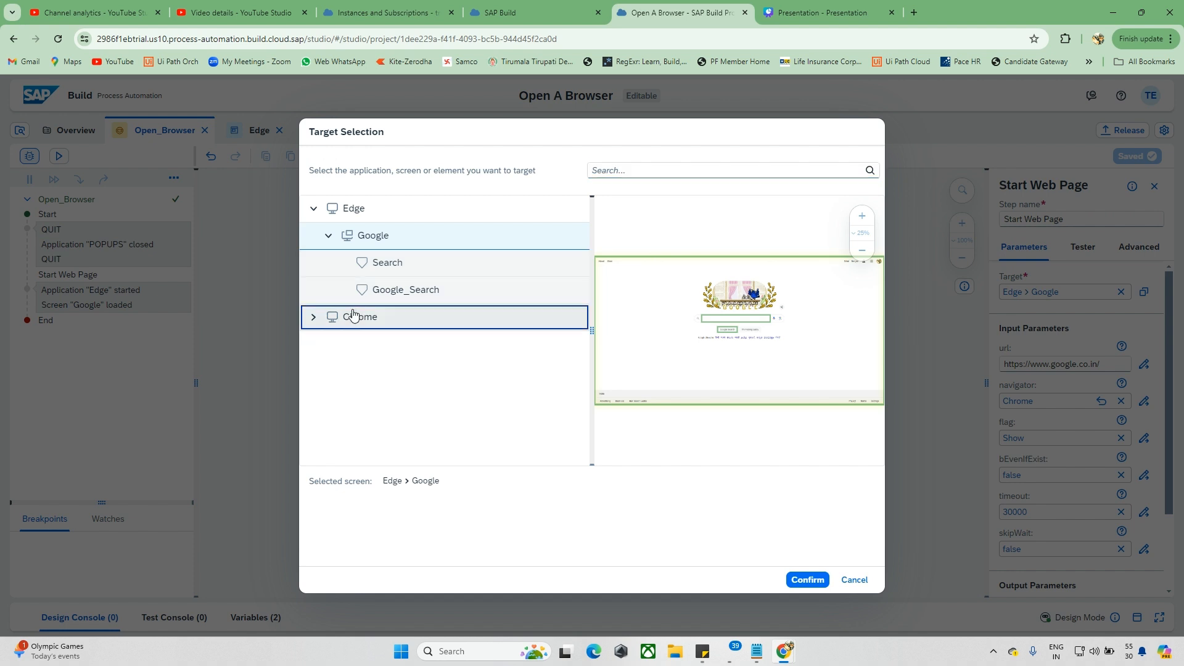
{"action": "left_click", "coordinate": [313, 317]}
{"action": "left_click", "coordinate": [379, 349]}
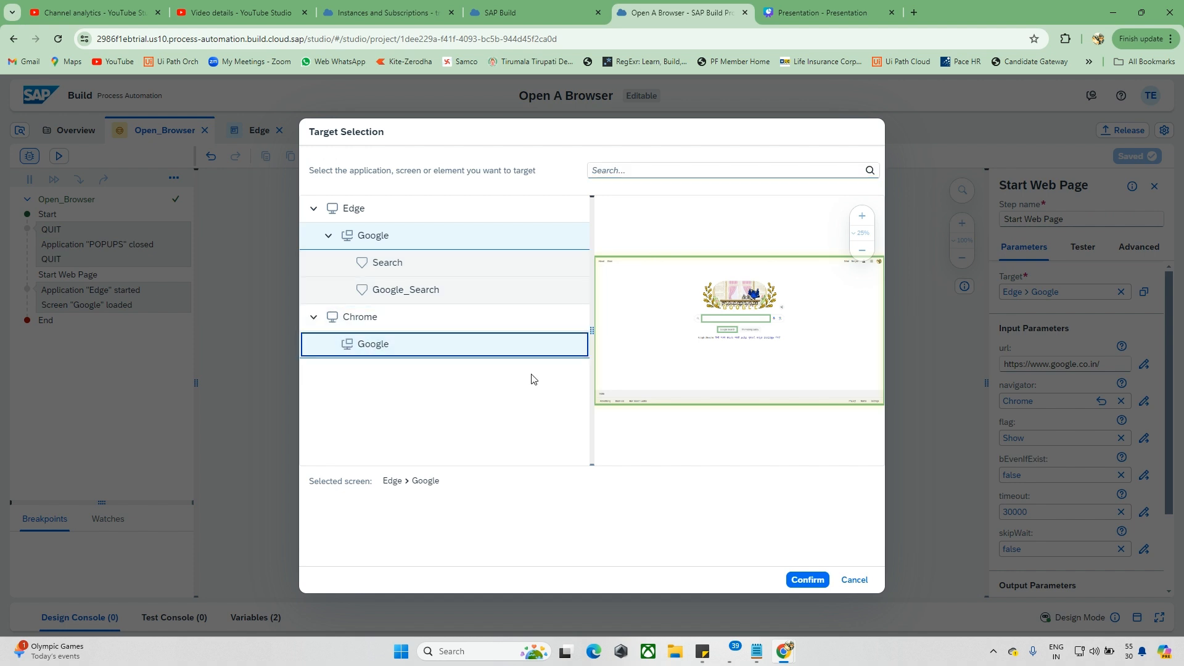
{"action": "left_click", "coordinate": [801, 580]}
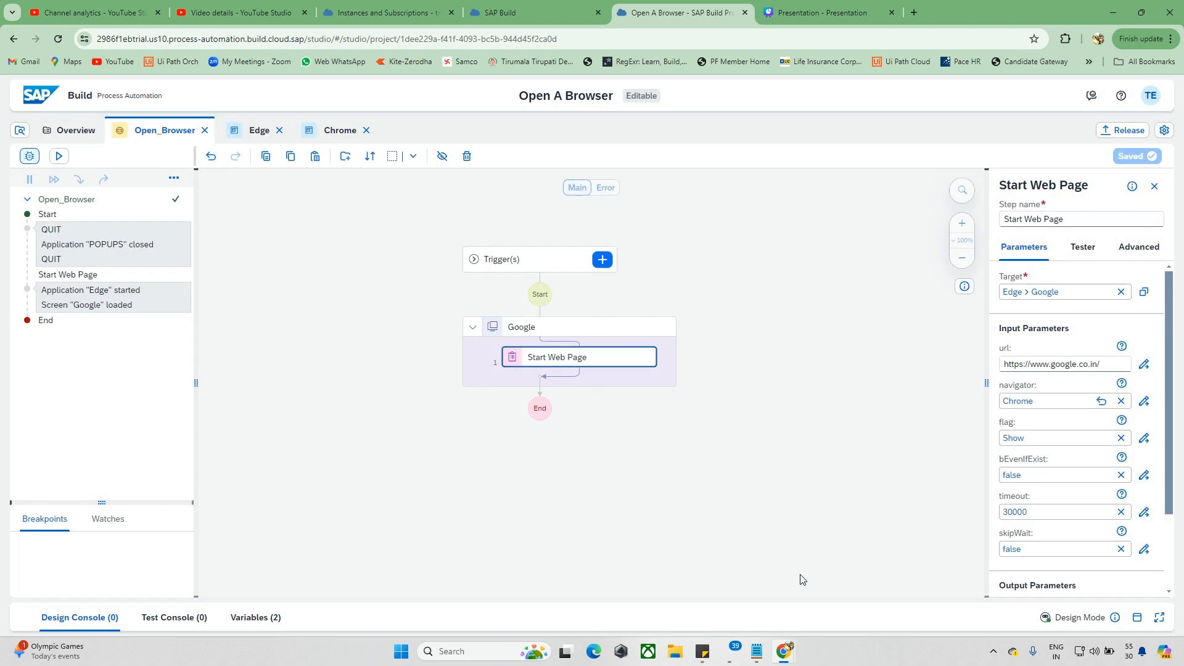